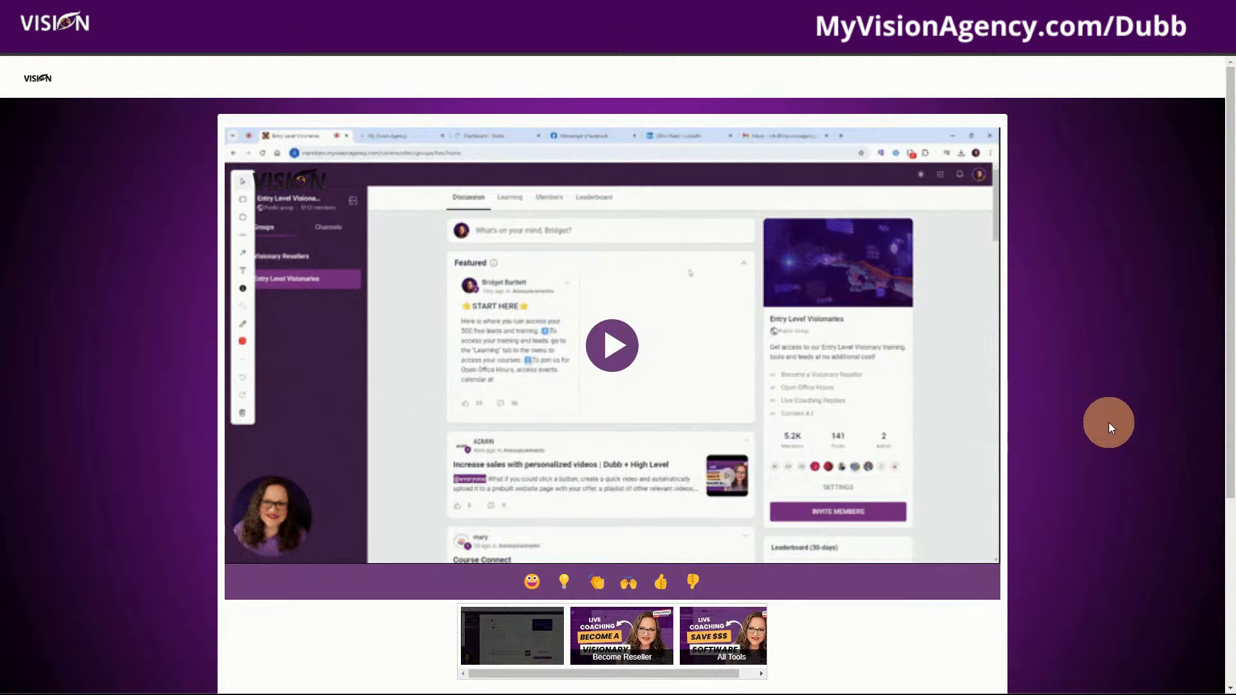
- Examine the shared video landing page, including its player, emoji reactions, video playlist, call-to-action buttons and contact links
scroll(1108, 422, down, 2)
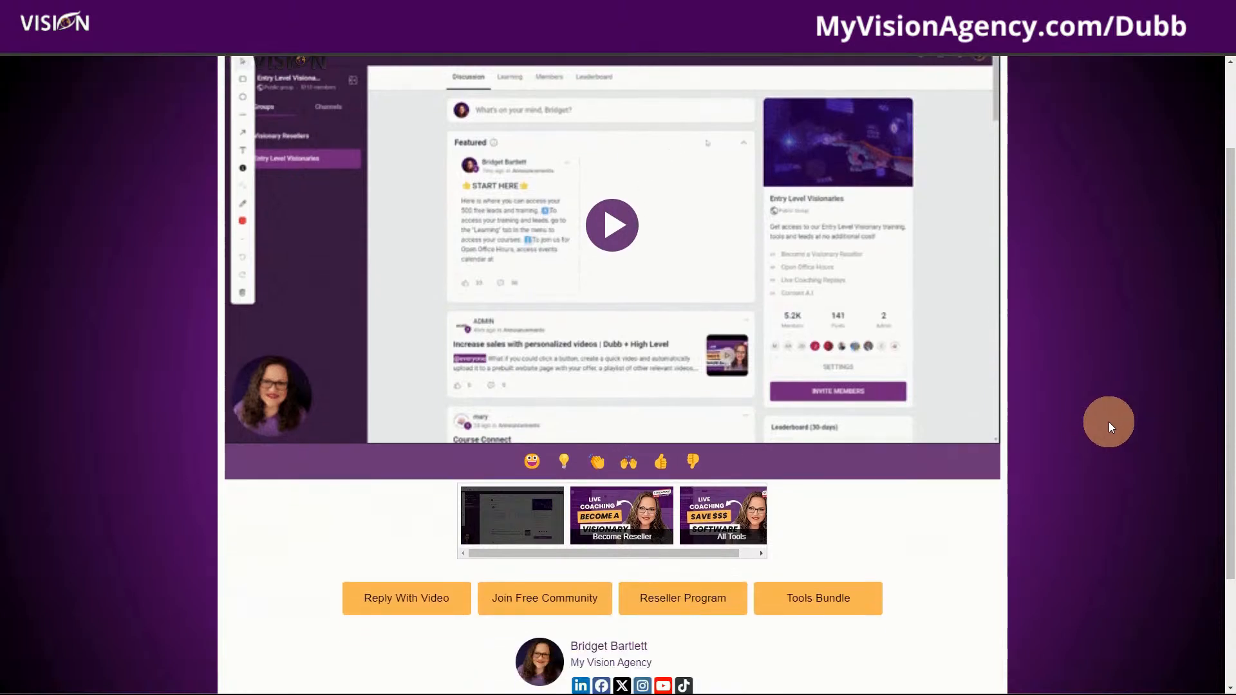
scroll(1111, 426, up, 1)
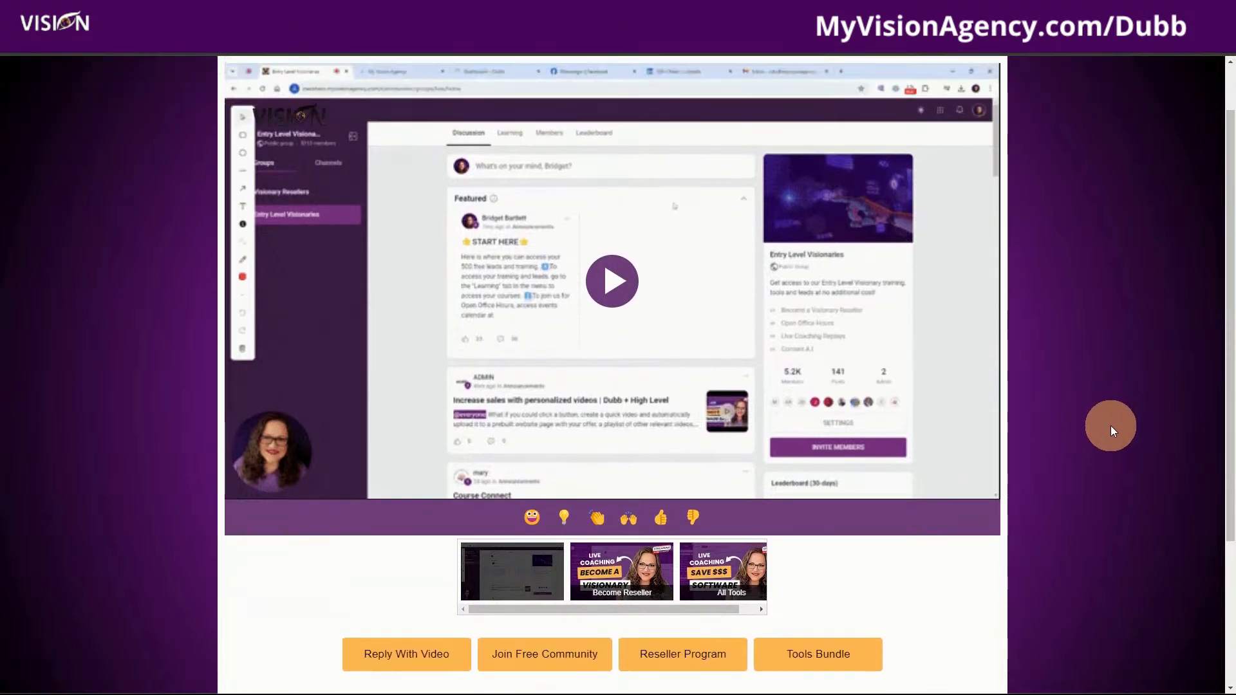
scroll(1111, 426, up, 1)
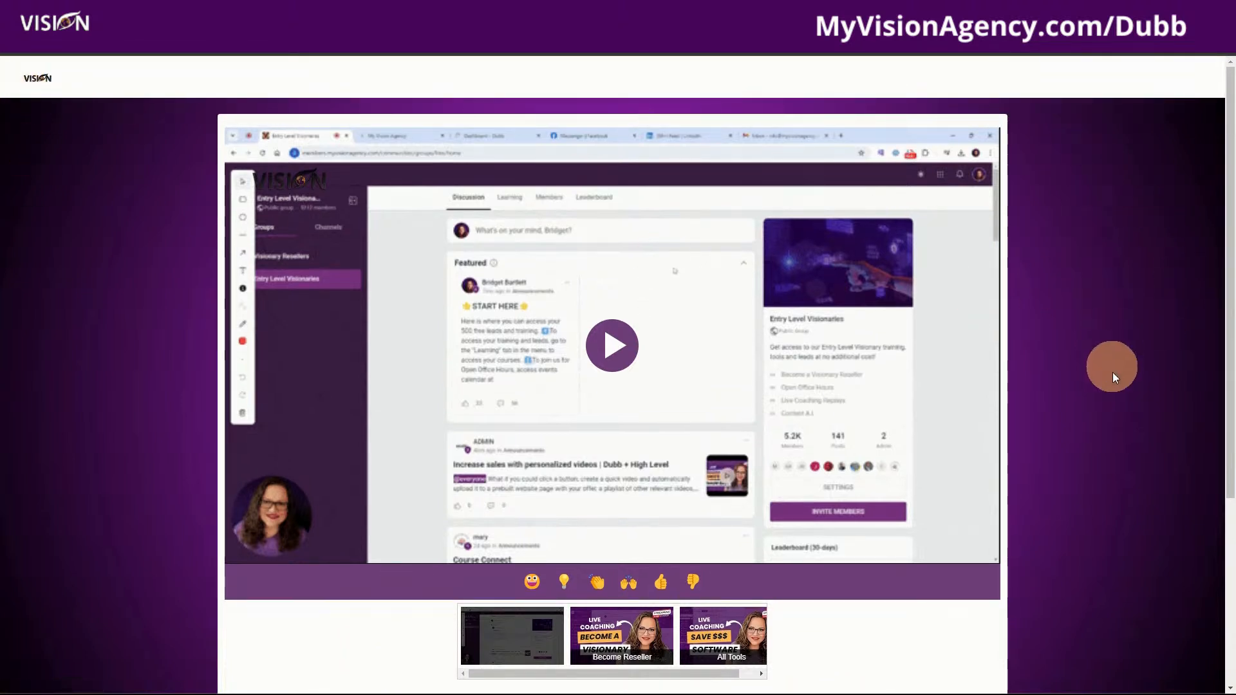
scroll(1114, 493, down, 1)
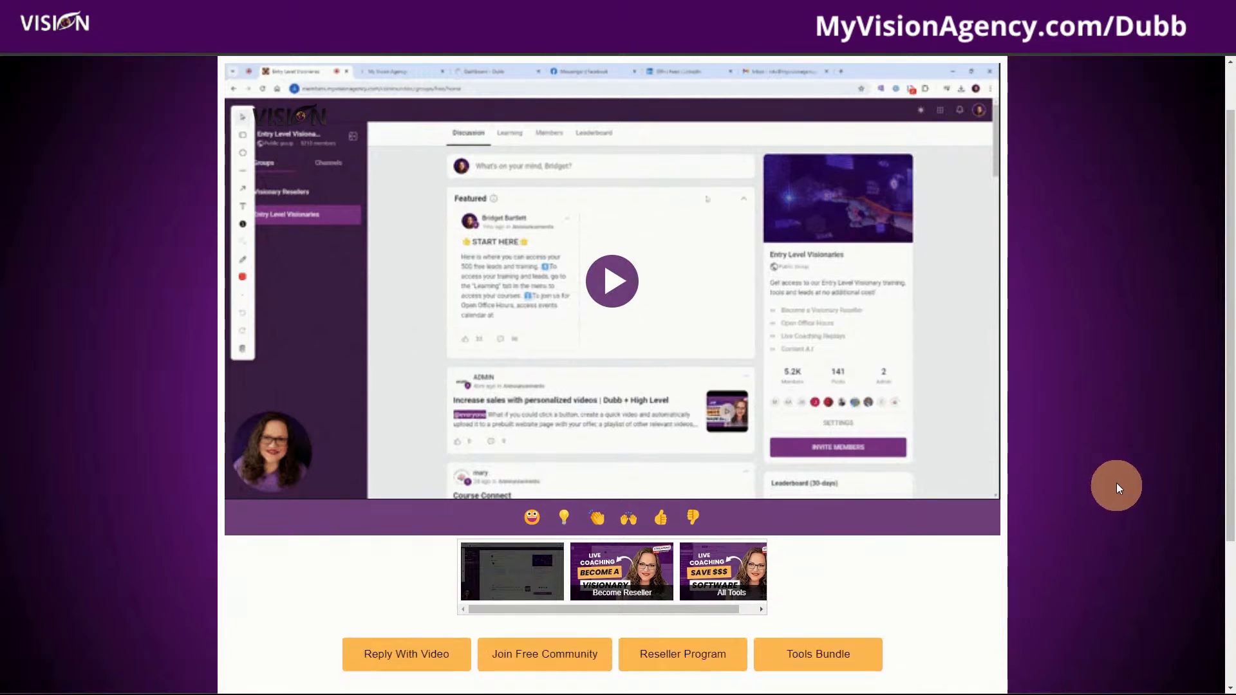
scroll(1125, 378, up, 1)
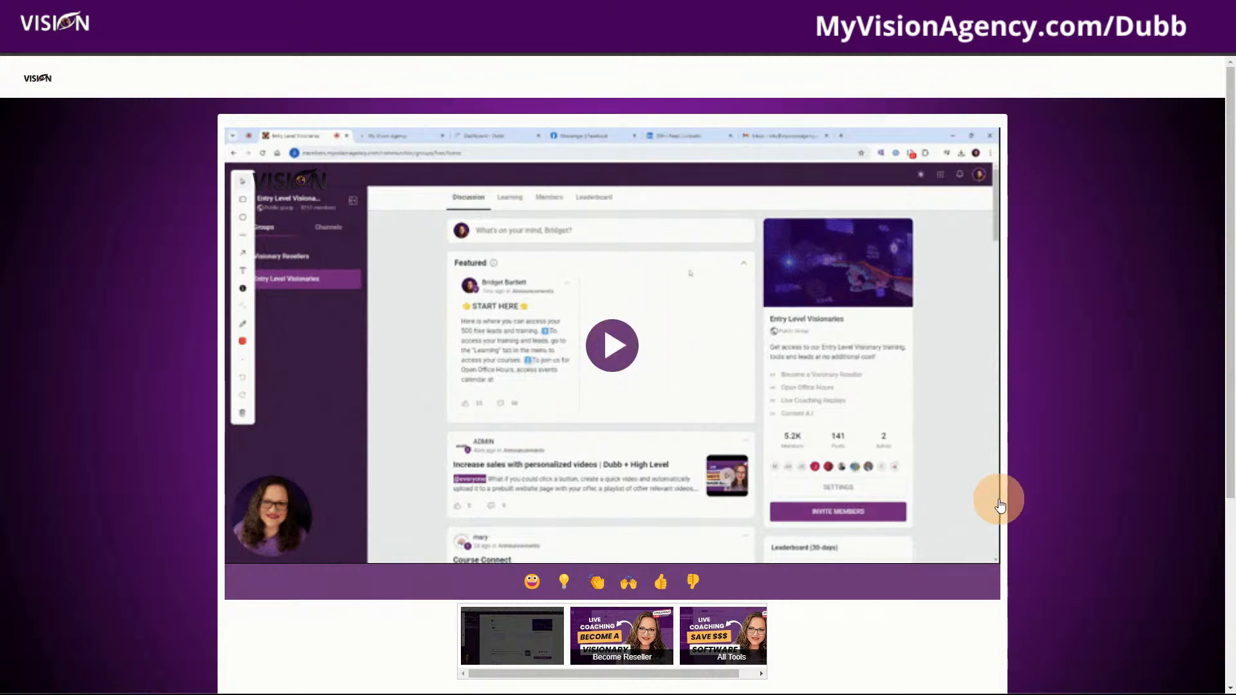
scroll(1052, 523, down, 1)
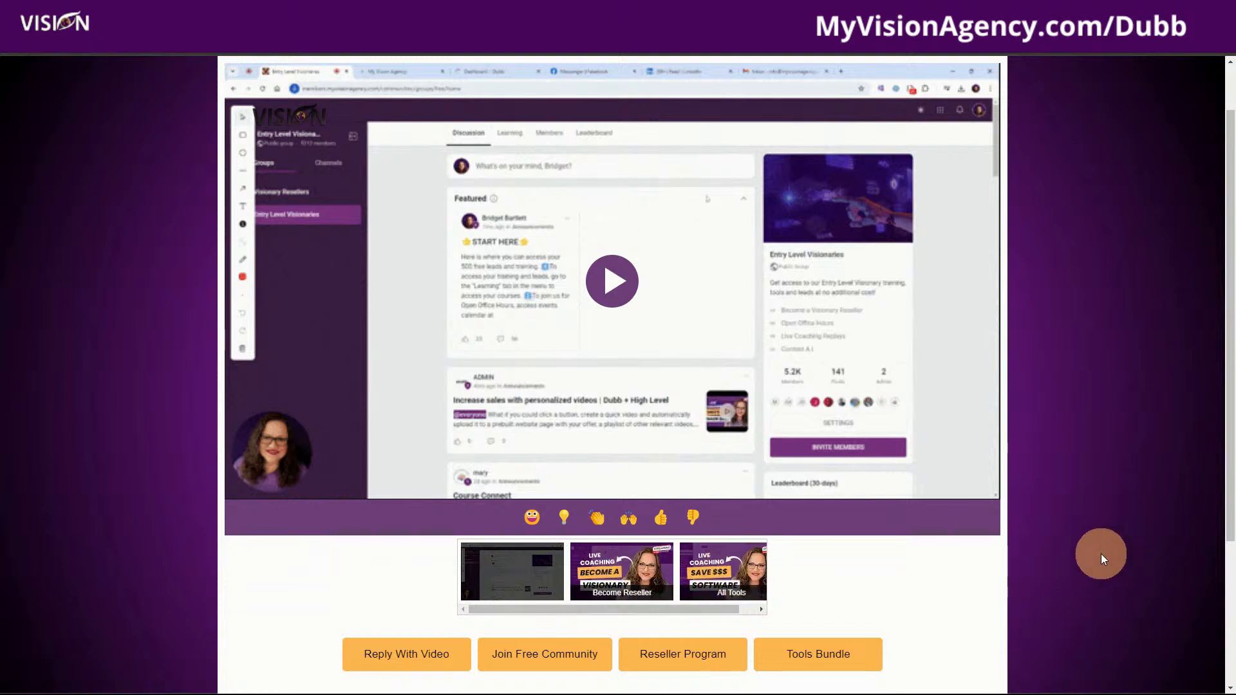
scroll(1099, 551, down, 3)
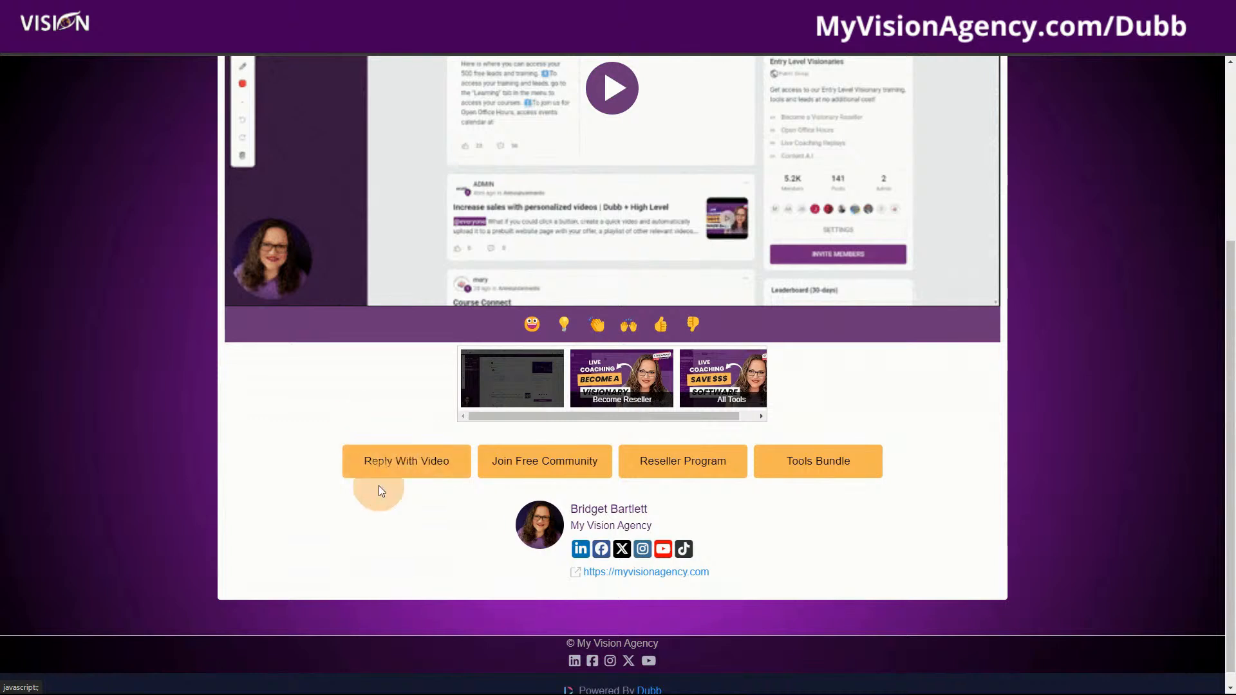
scroll(1050, 505, up, 1)
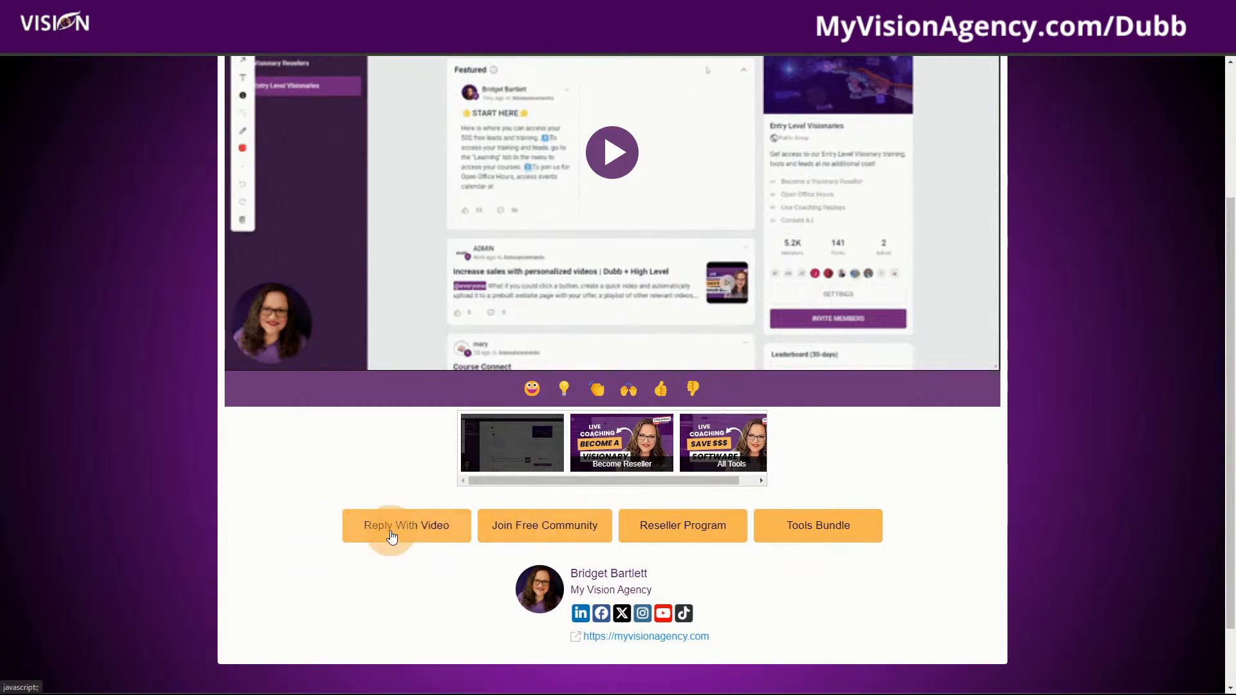
scroll(987, 545, up, 1)
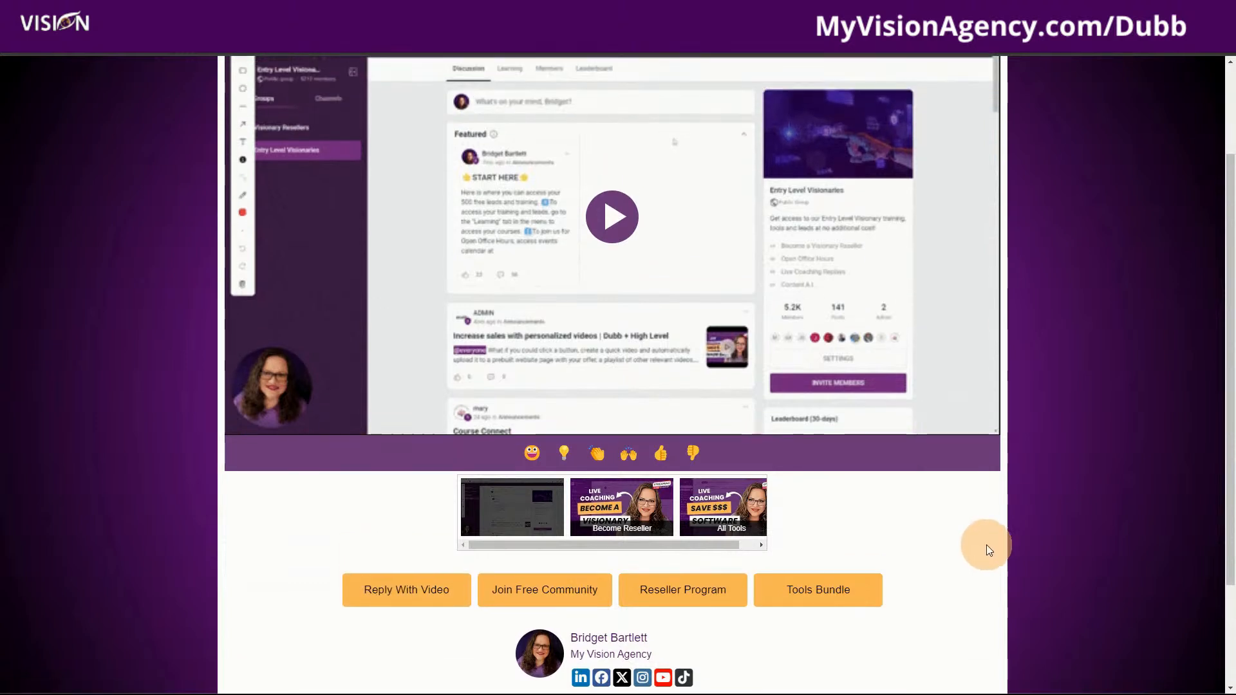
scroll(1029, 544, up, 1)
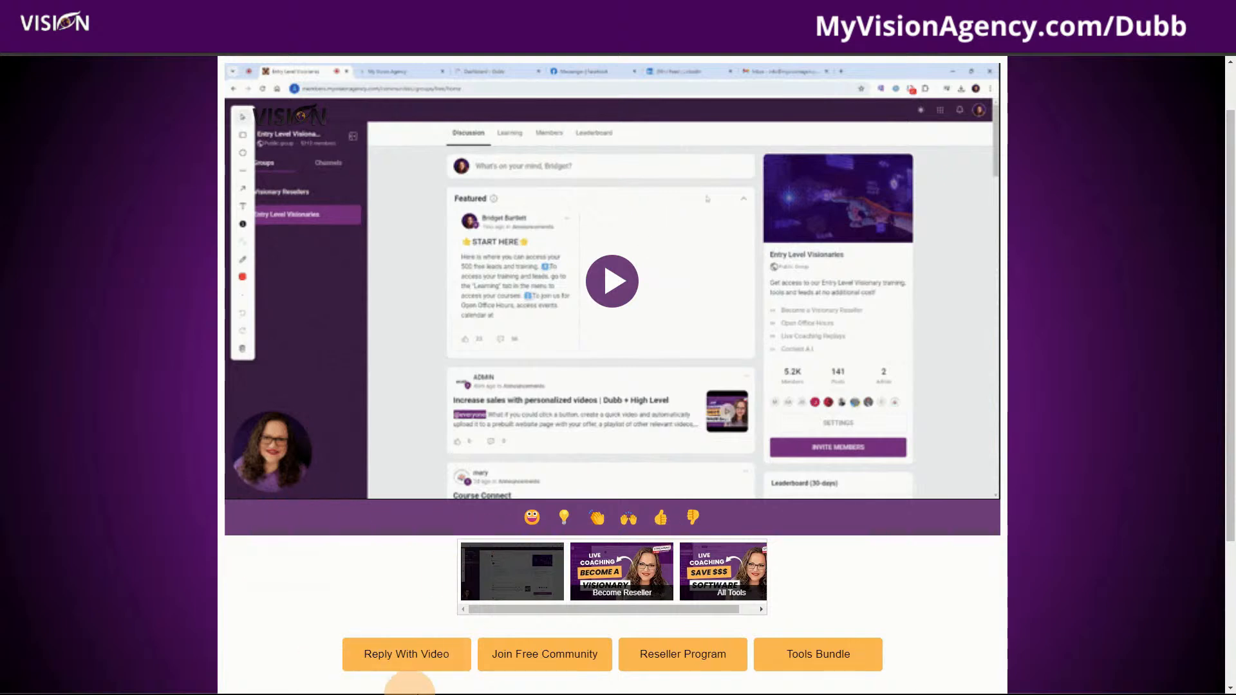
- View the Reply With Video form, dismiss the camera and microphone permission request, and close the form
click(399, 656)
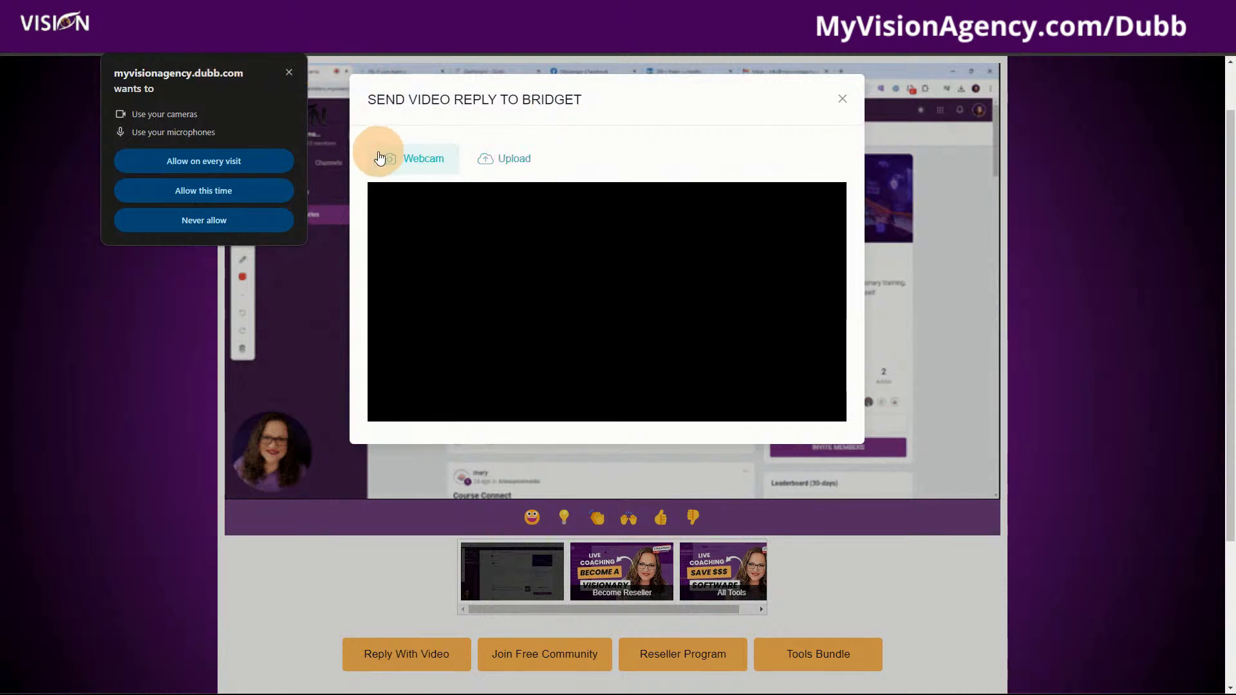
click(289, 67)
click(845, 97)
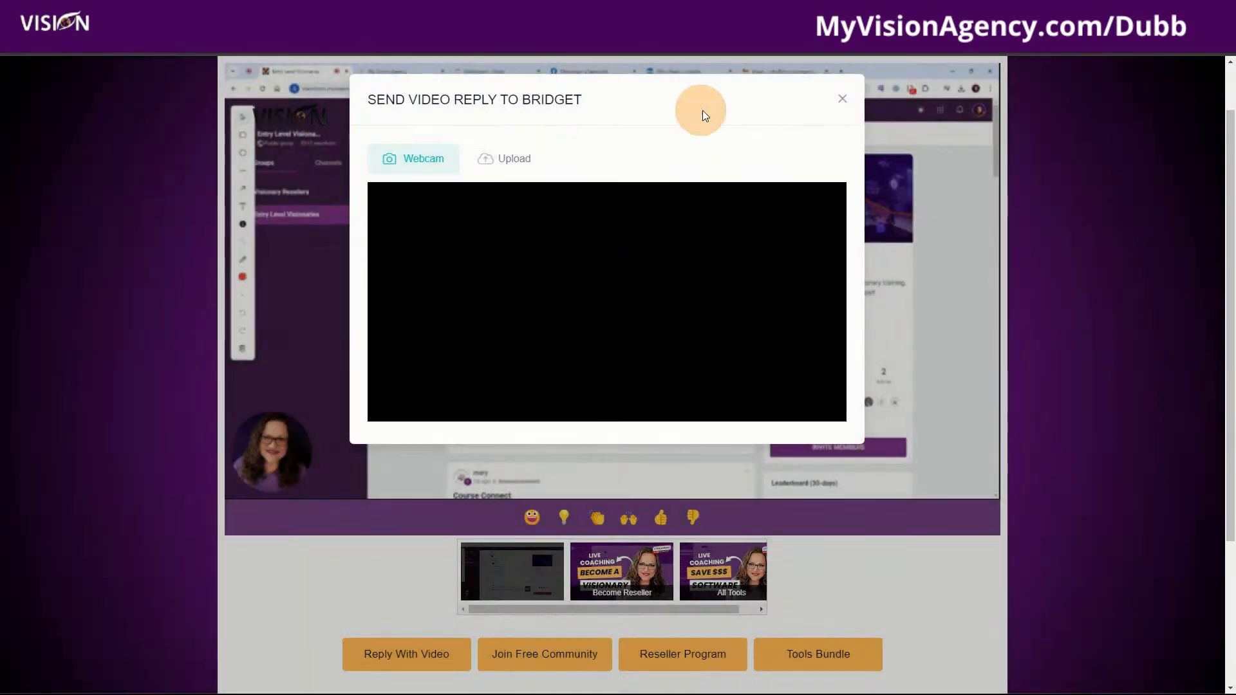
click(844, 101)
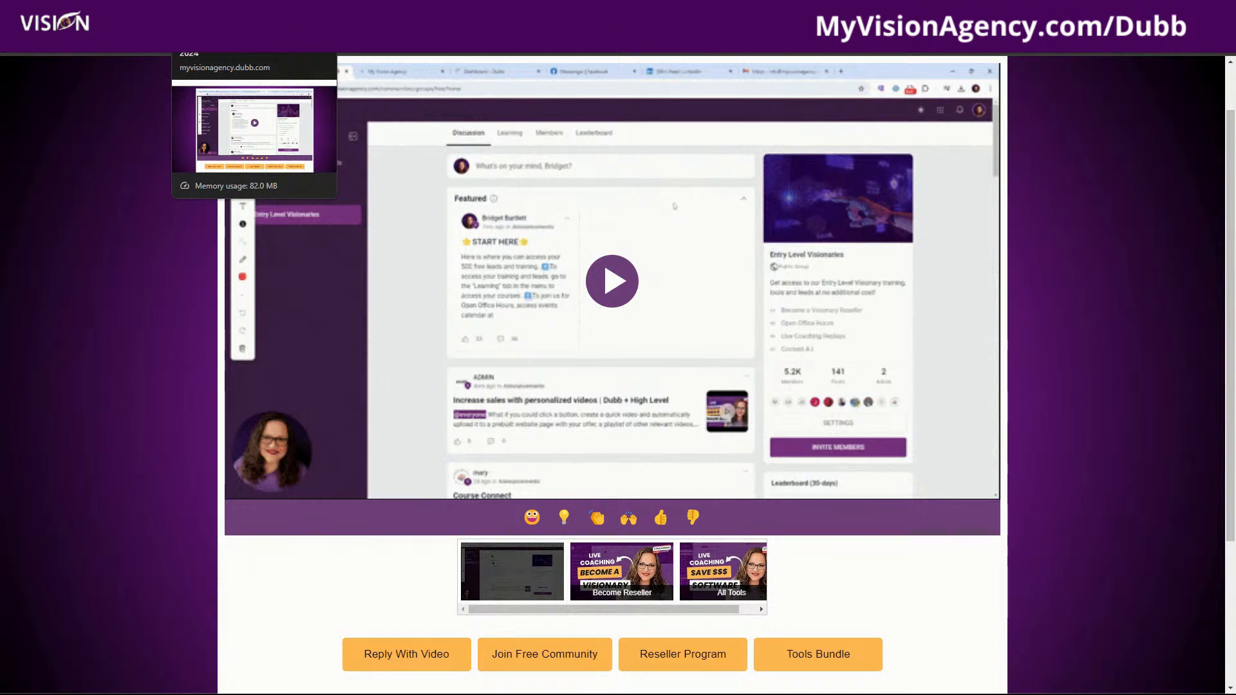
- Switch to the Visionary Resellers video landing page and examine its call-to-action buttons
click(226, 12)
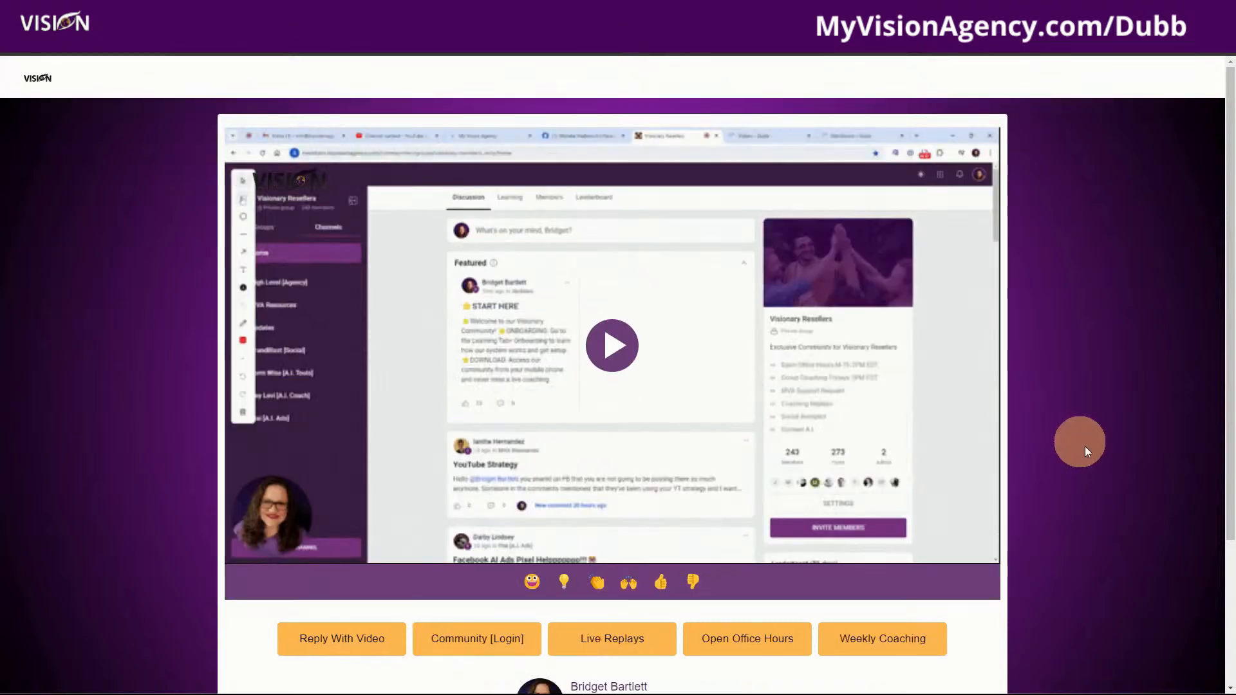
scroll(1099, 494, down, 2)
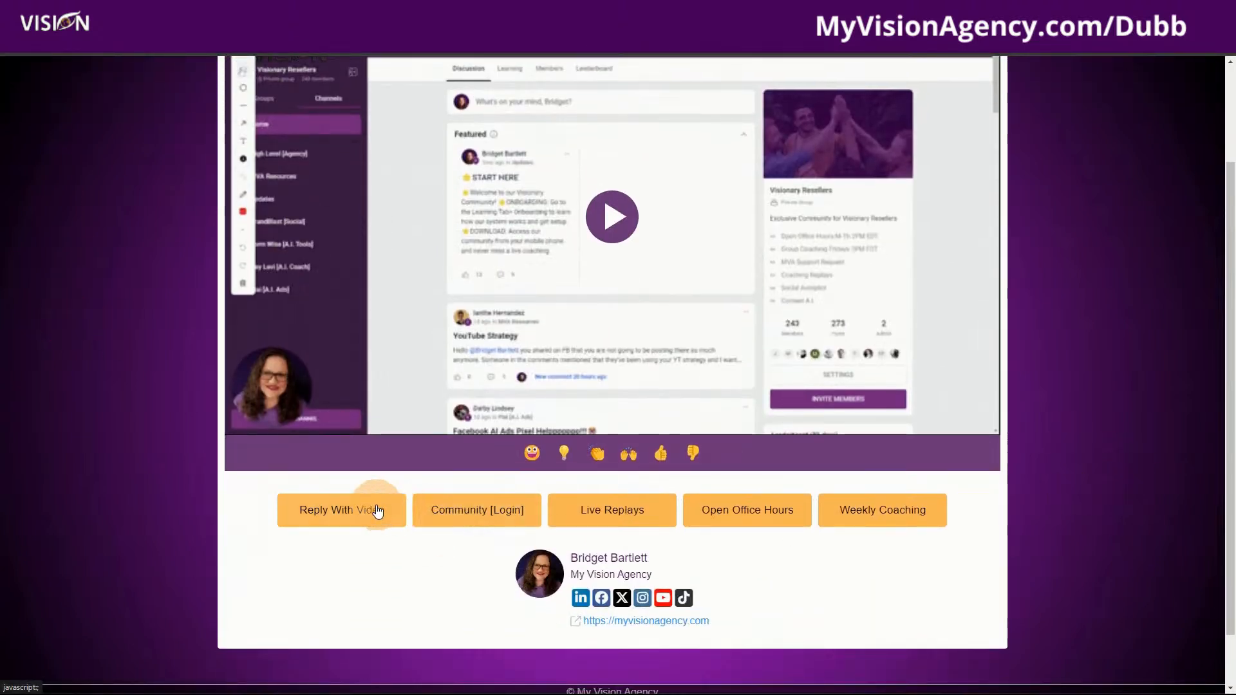
scroll(1036, 531, up, 2)
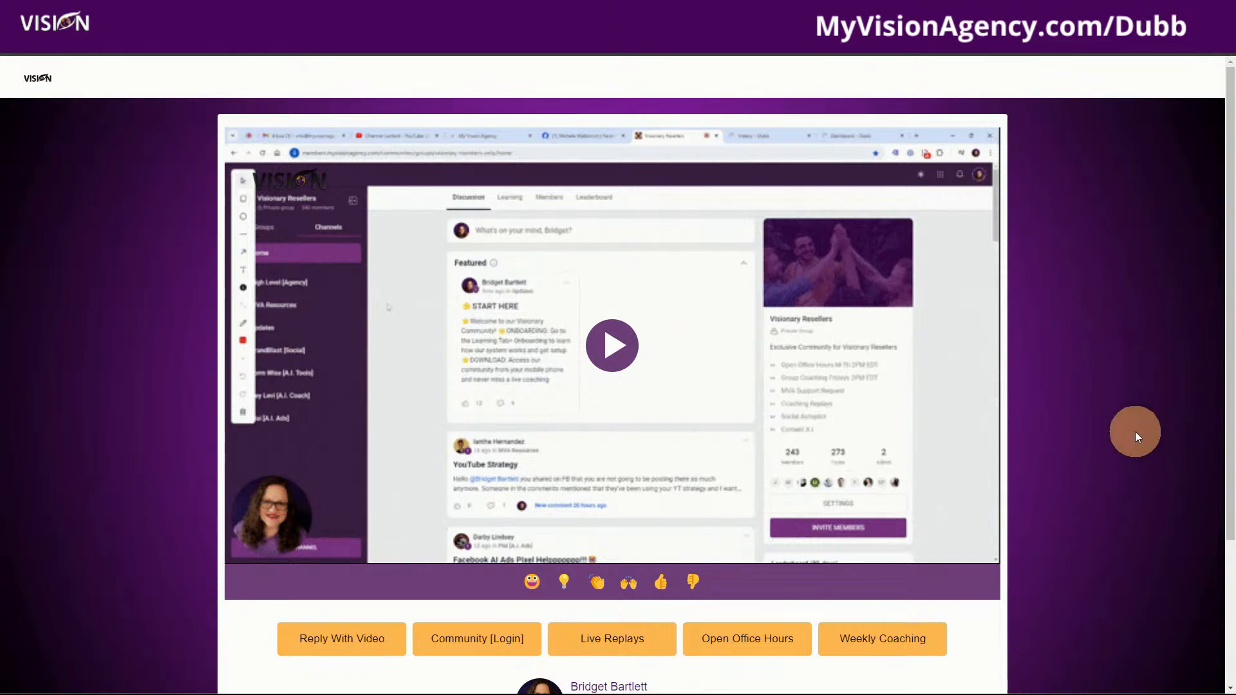
scroll(1130, 433, down, 1)
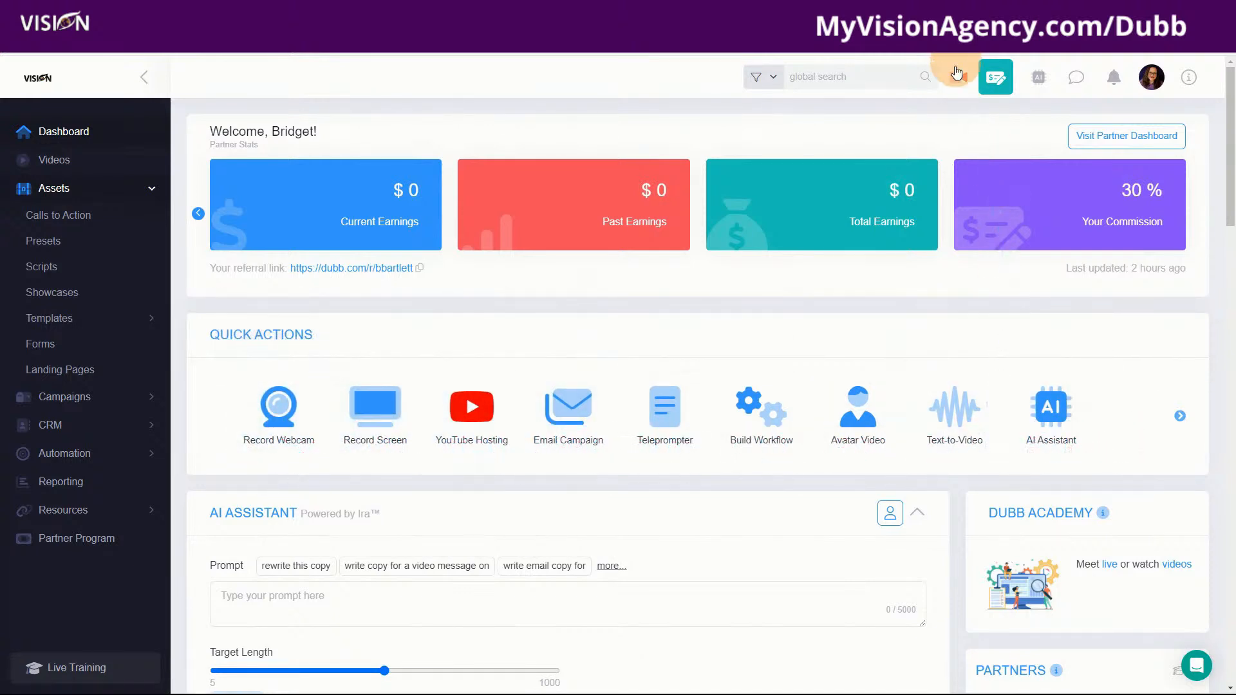
- Open the video creation page from the dashboard and view the recording options in the Dubb browser extension
click(957, 78)
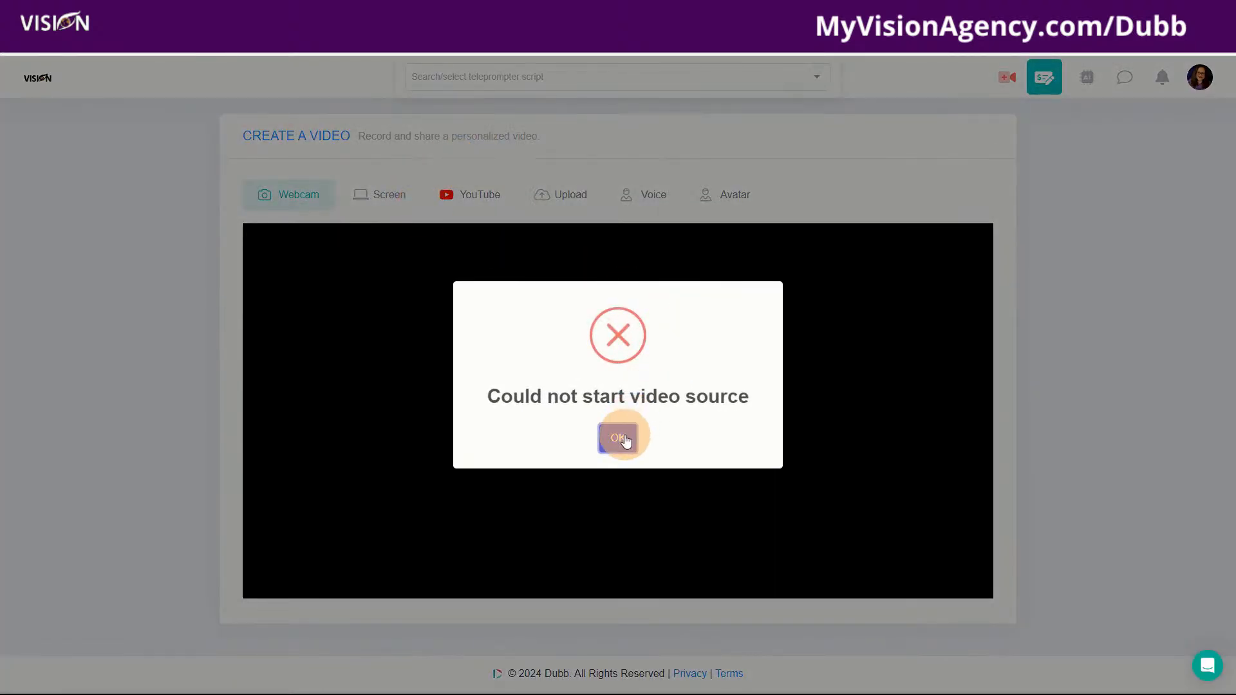
click(619, 439)
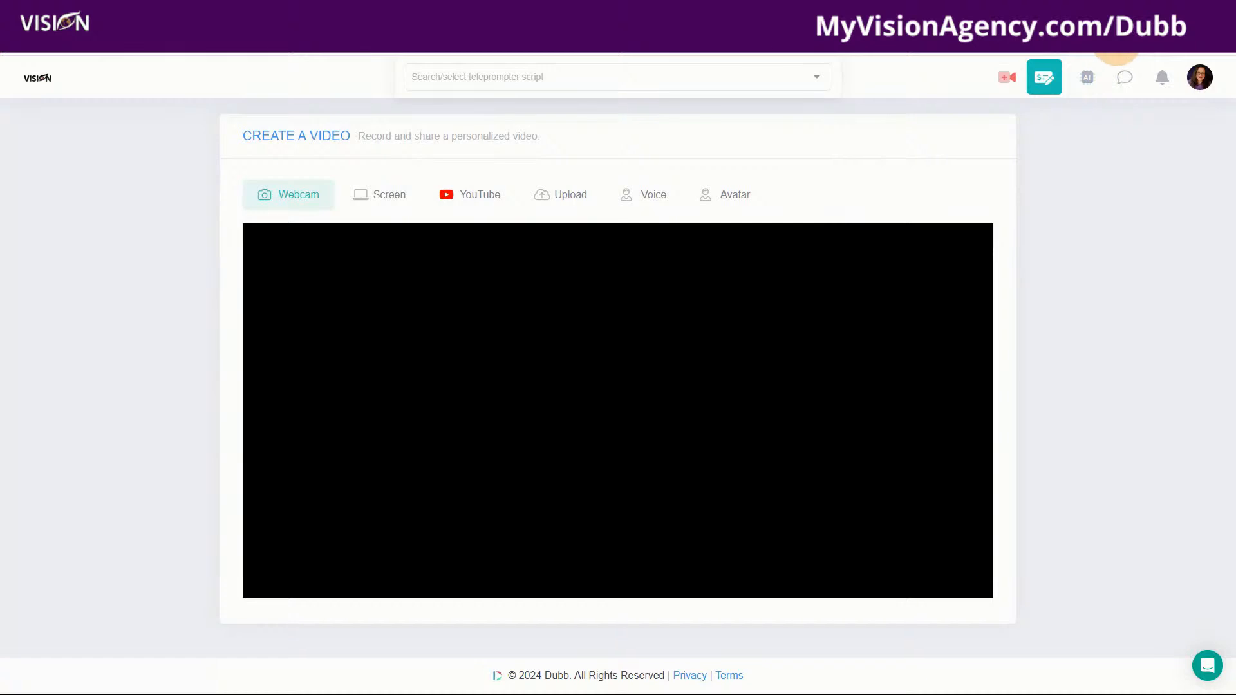
click(1117, 36)
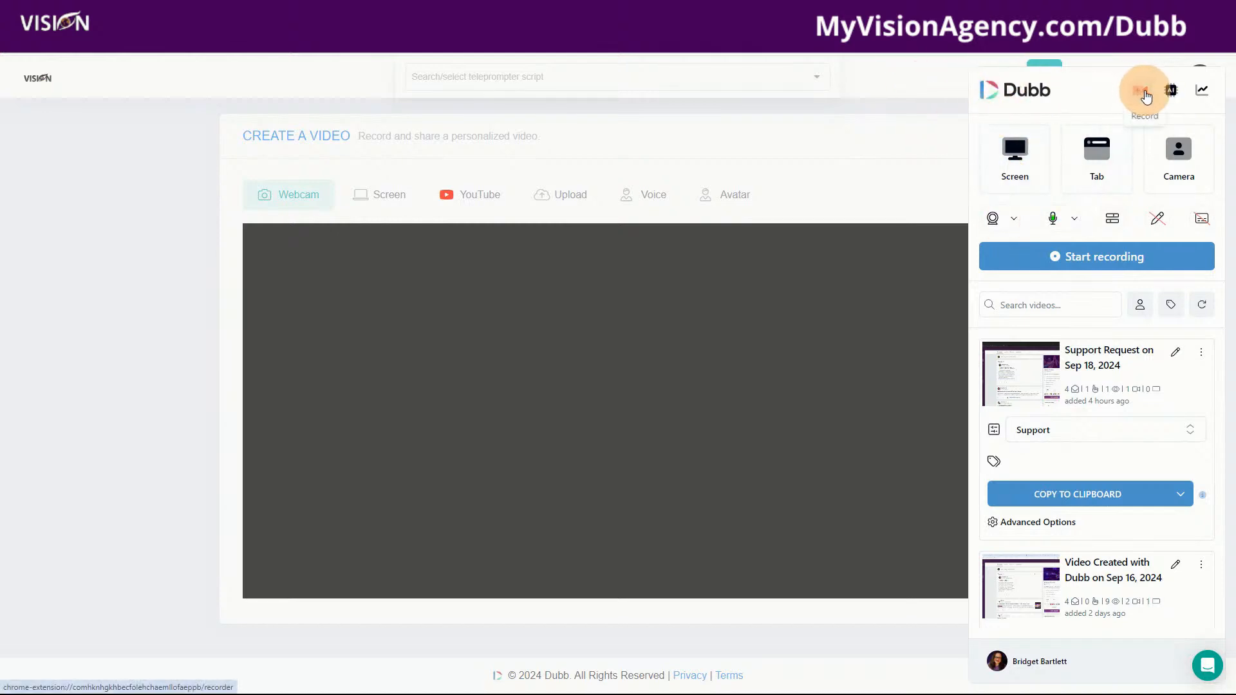
click(851, 123)
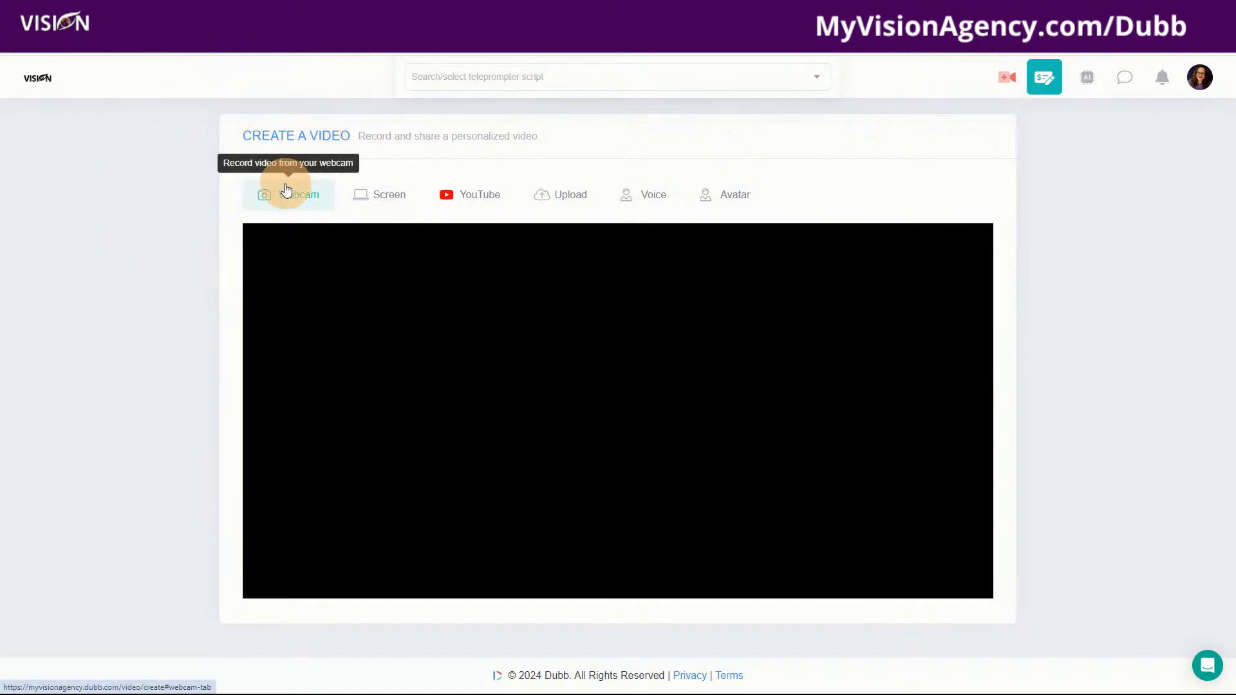
- Review the Screen, YouTube and Upload options for creating a video
click(388, 201)
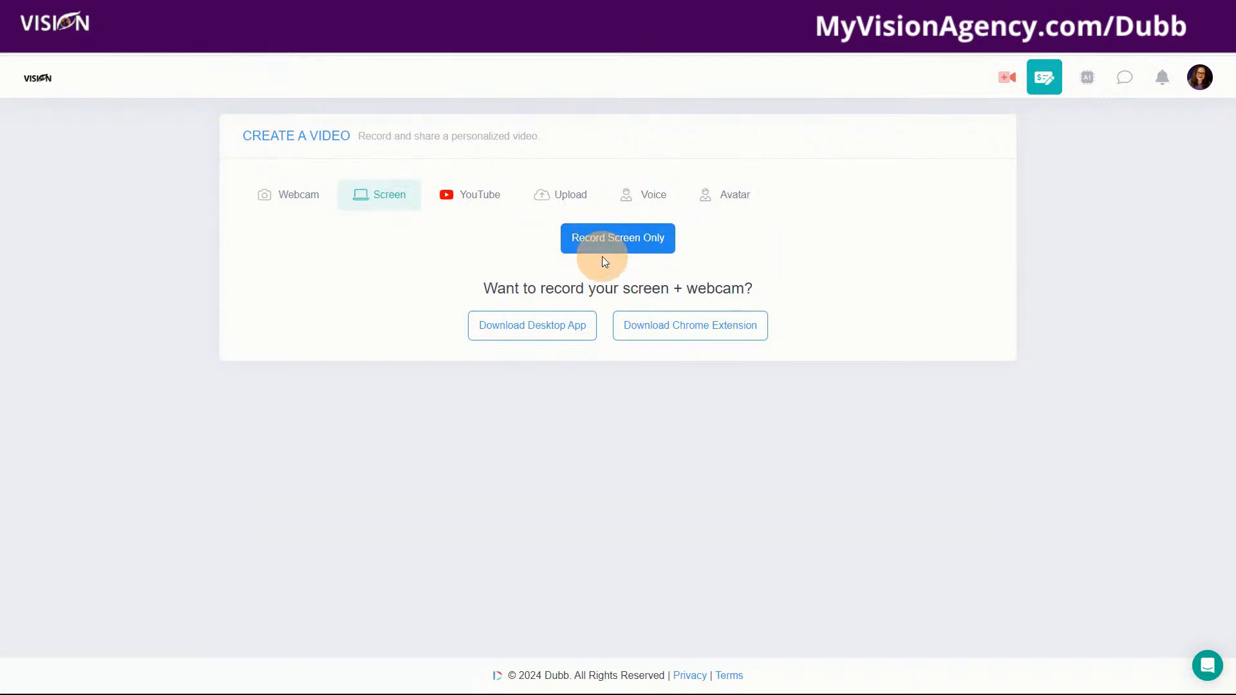
click(480, 195)
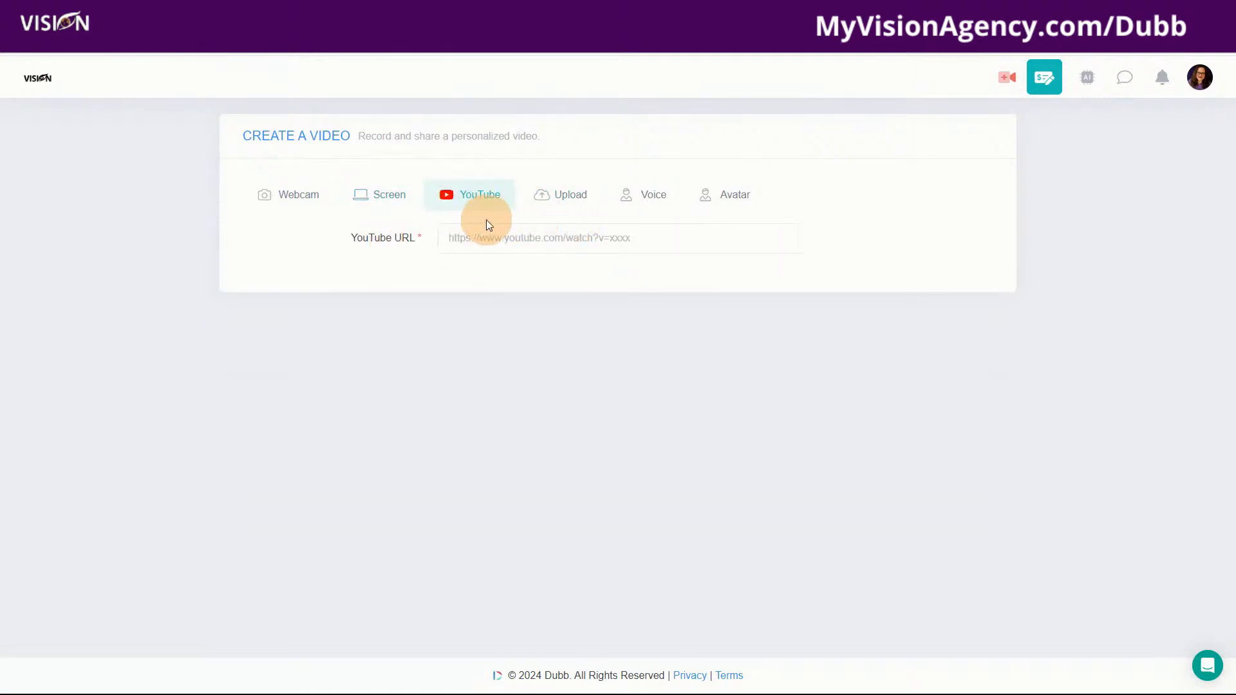
click(565, 200)
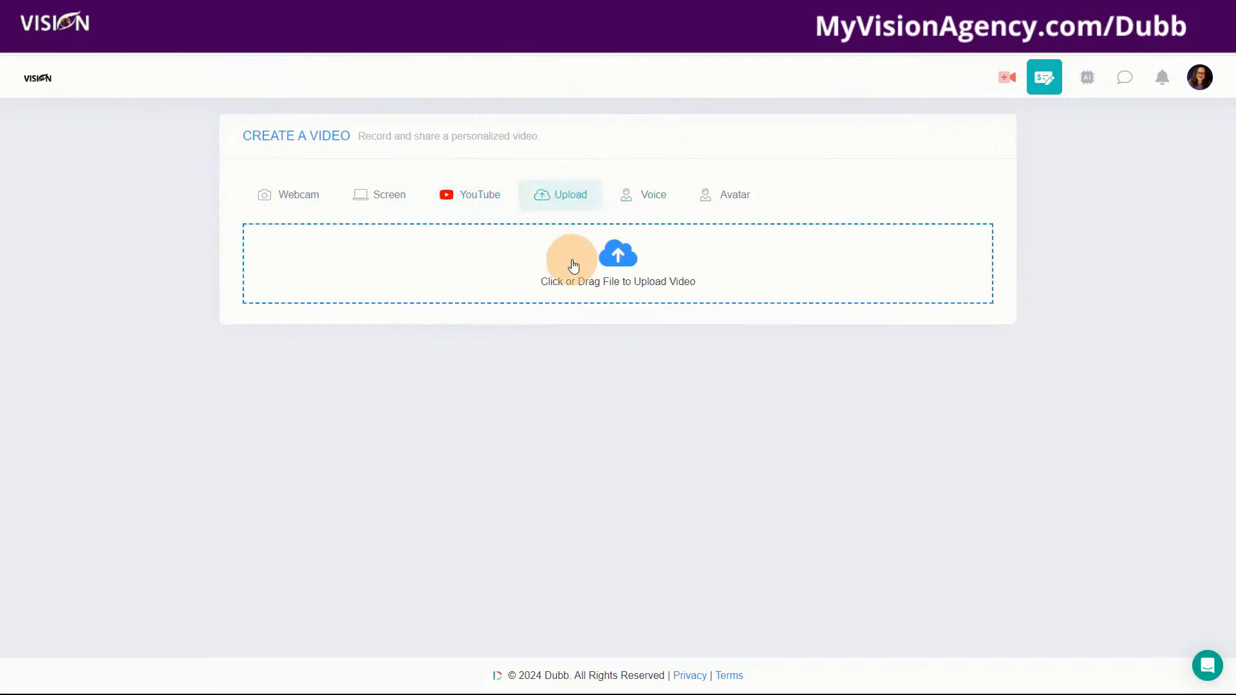
- Show the Voice text-to-video form, try moving the profile photo in the preview, and expand the advanced options
click(654, 204)
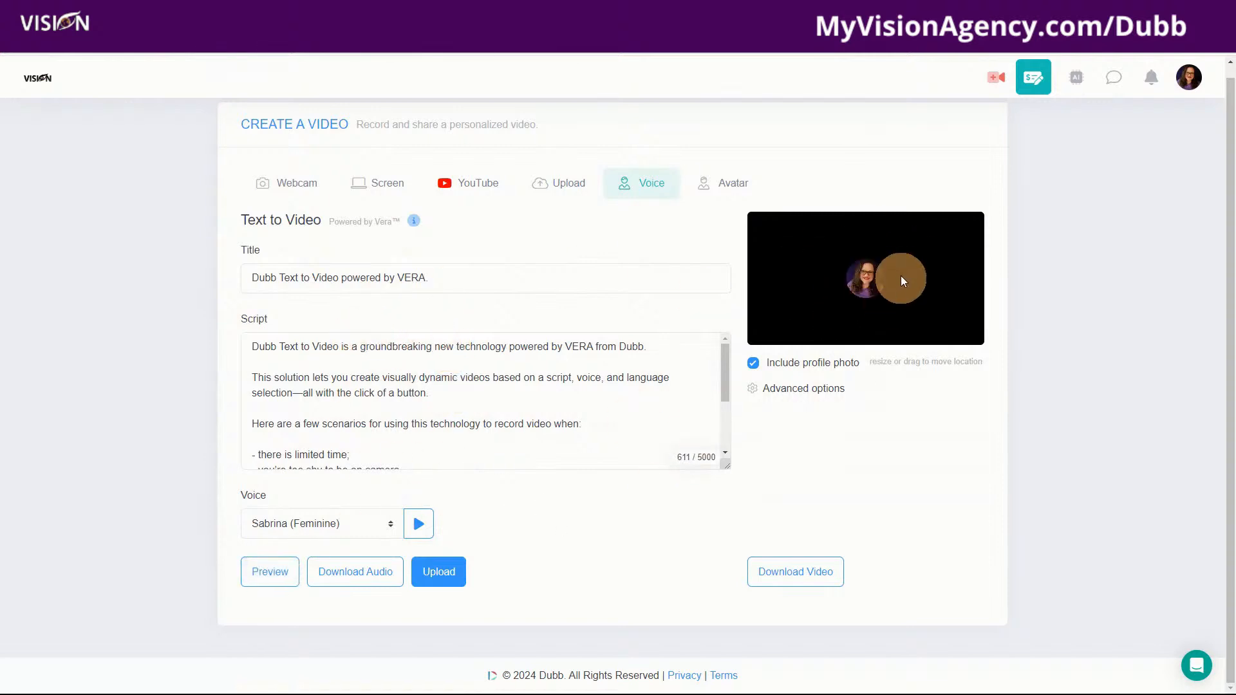
drag(856, 296, 866, 269)
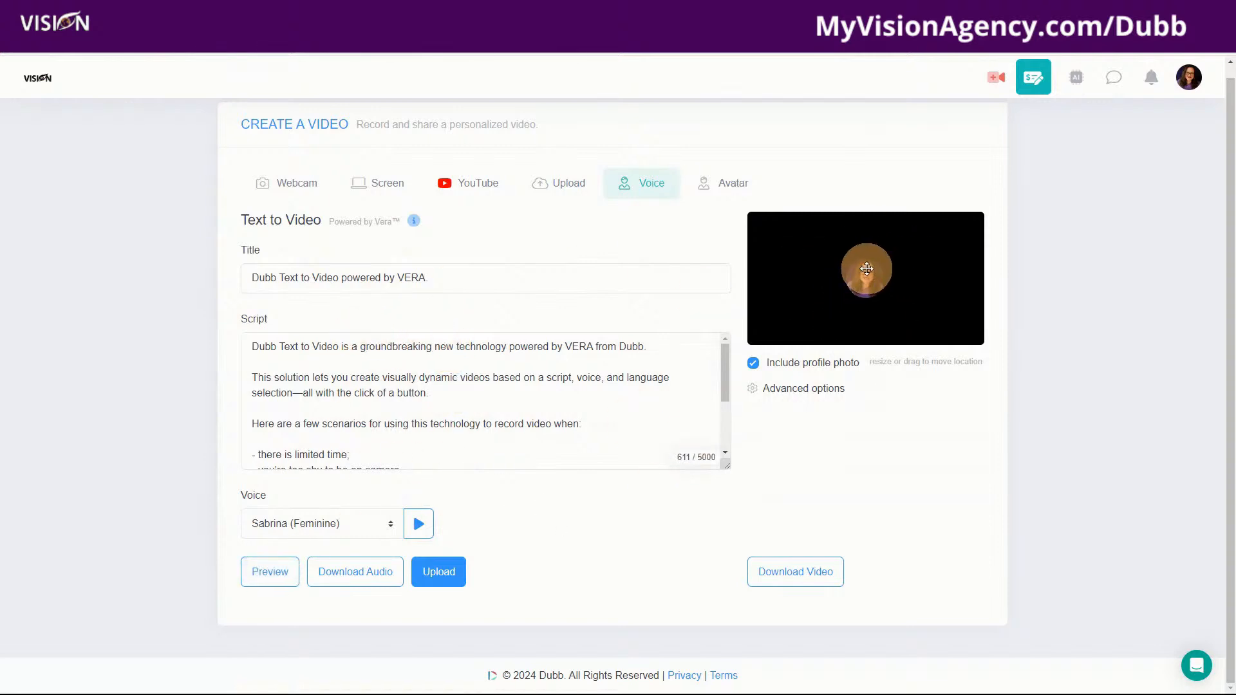
click(785, 392)
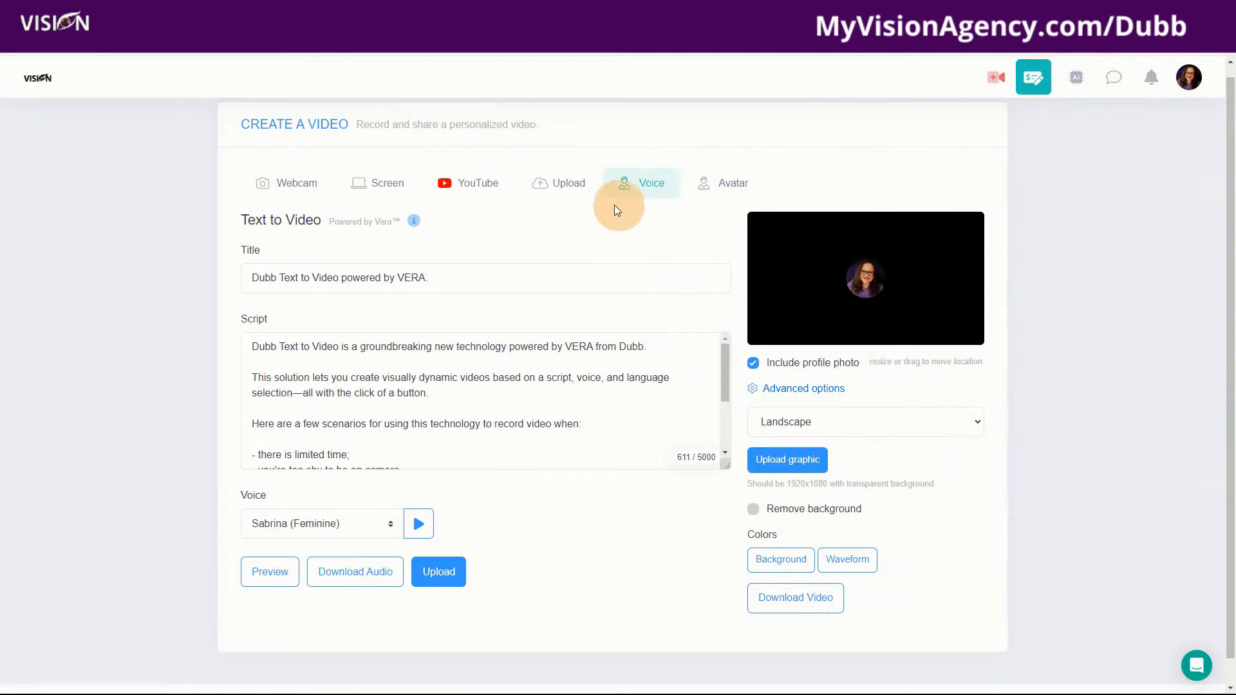
- Show the Avatar text-to-video form and examine its avatar choices, voice and script settings
click(730, 187)
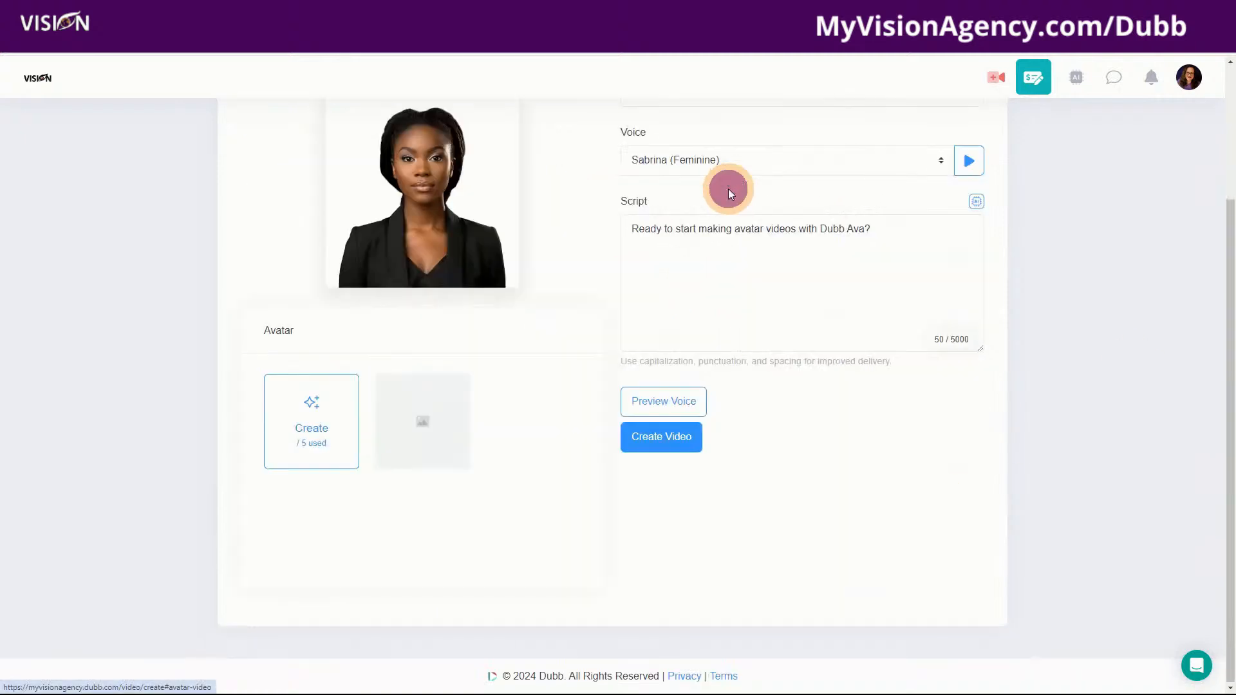
scroll(537, 376, up, 3)
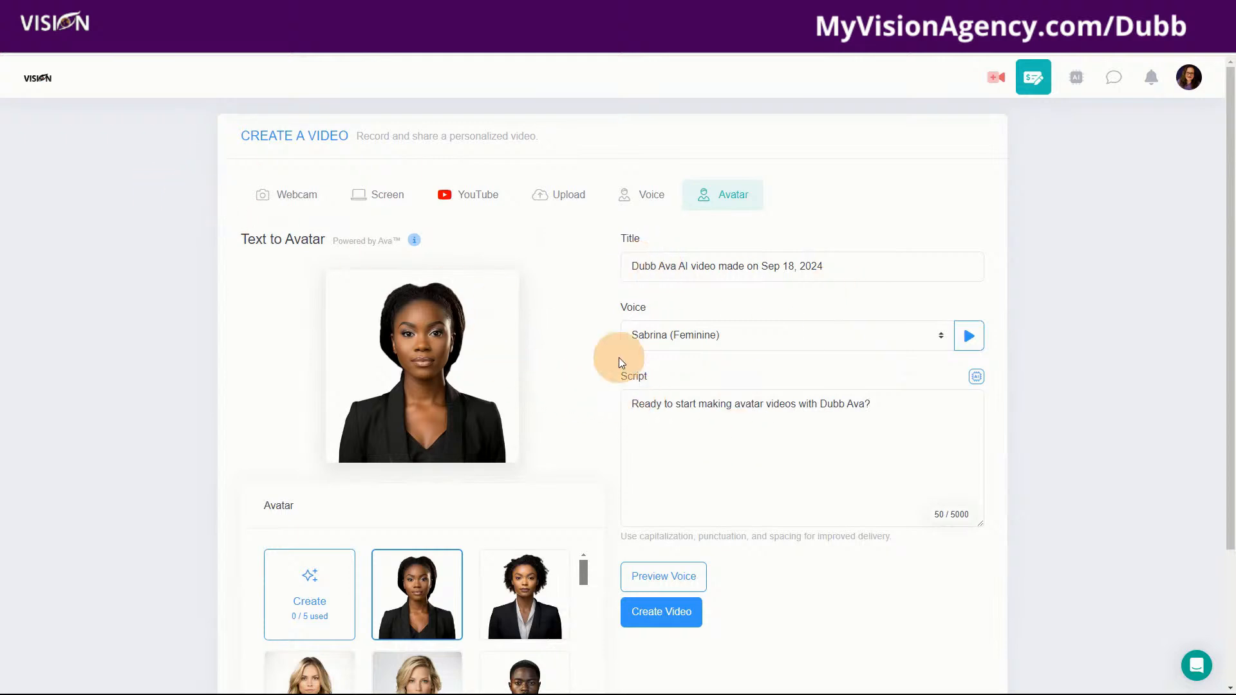
scroll(1136, 482, down, 1)
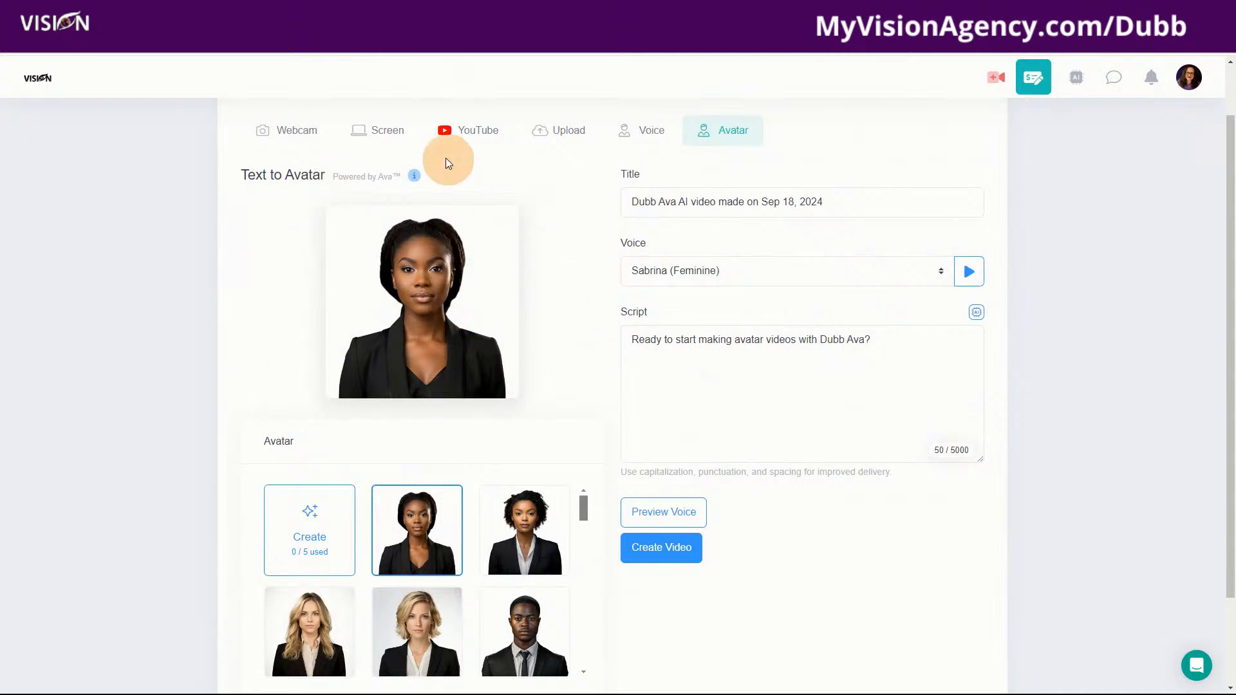
- Return to the dashboard and open the more recent "Video Created with Dubb on Sep 16, 2024" from the video library
click(38, 78)
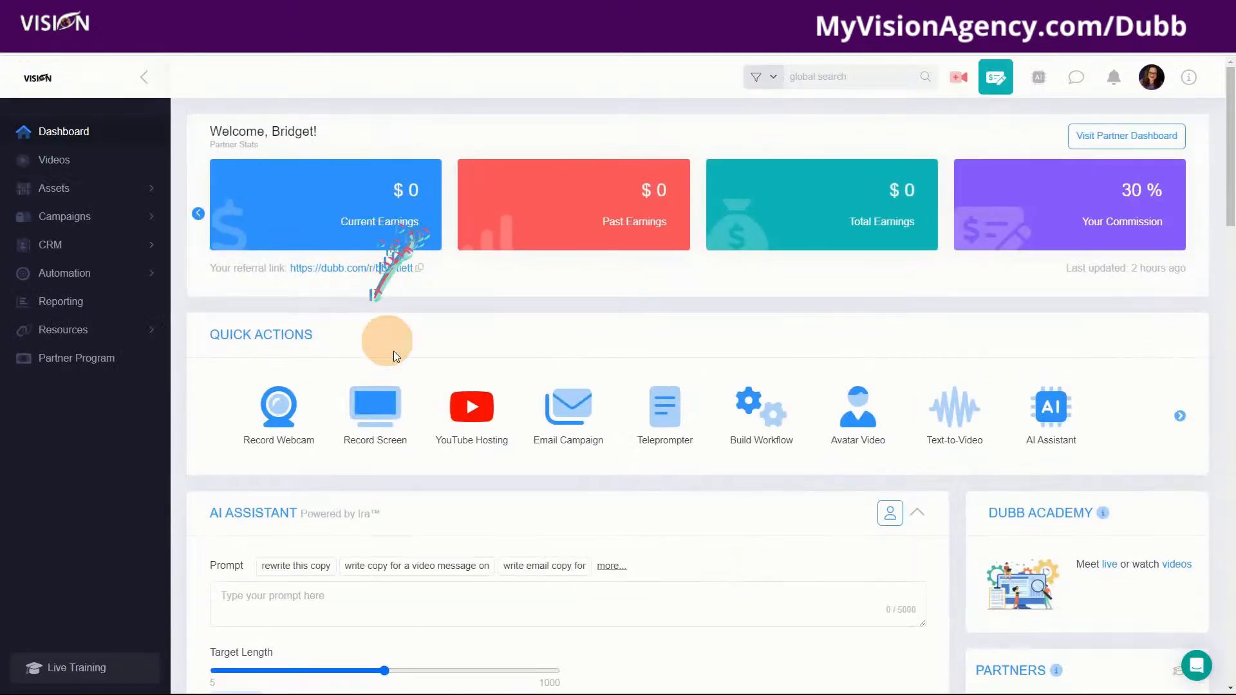
click(67, 157)
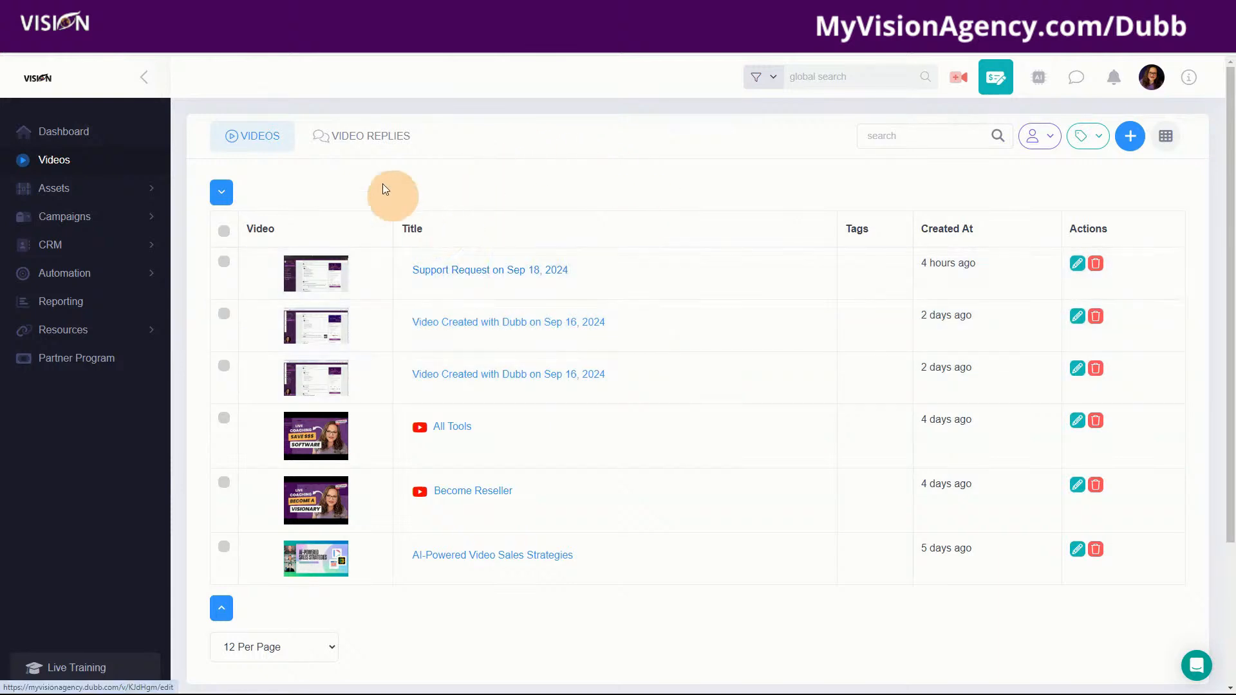
click(442, 323)
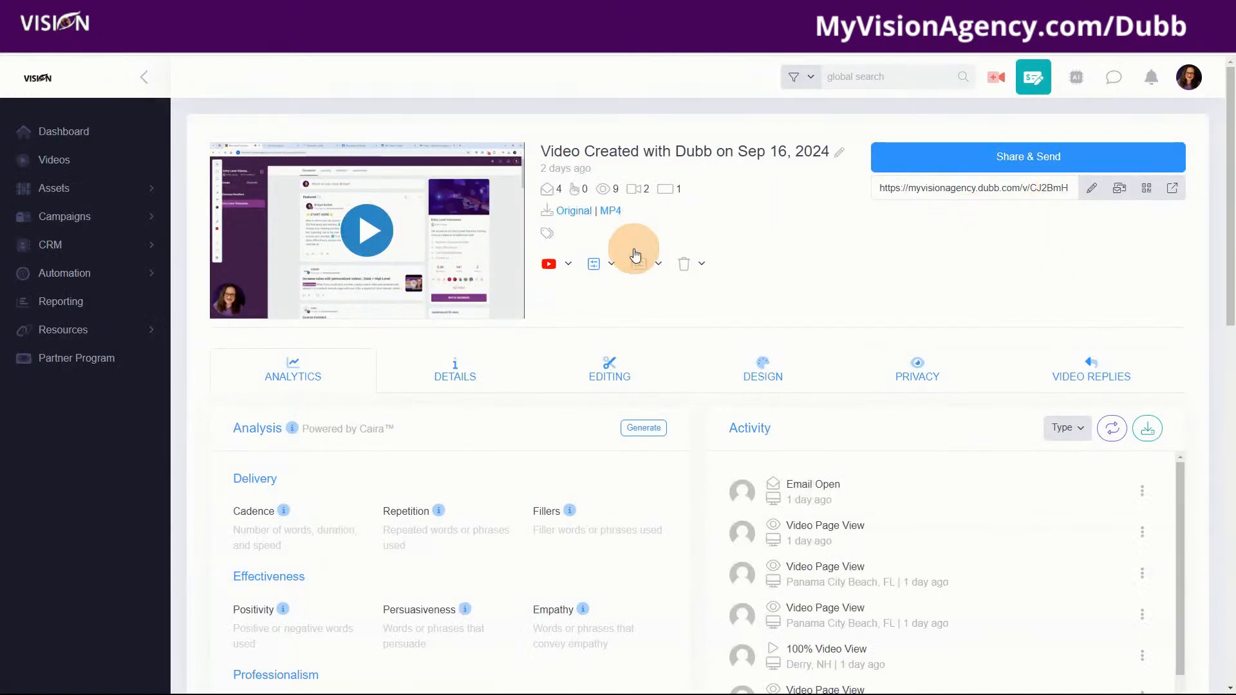
- Review the video's Share and Send options for clipboard, email, social, embed and QR code
click(1015, 161)
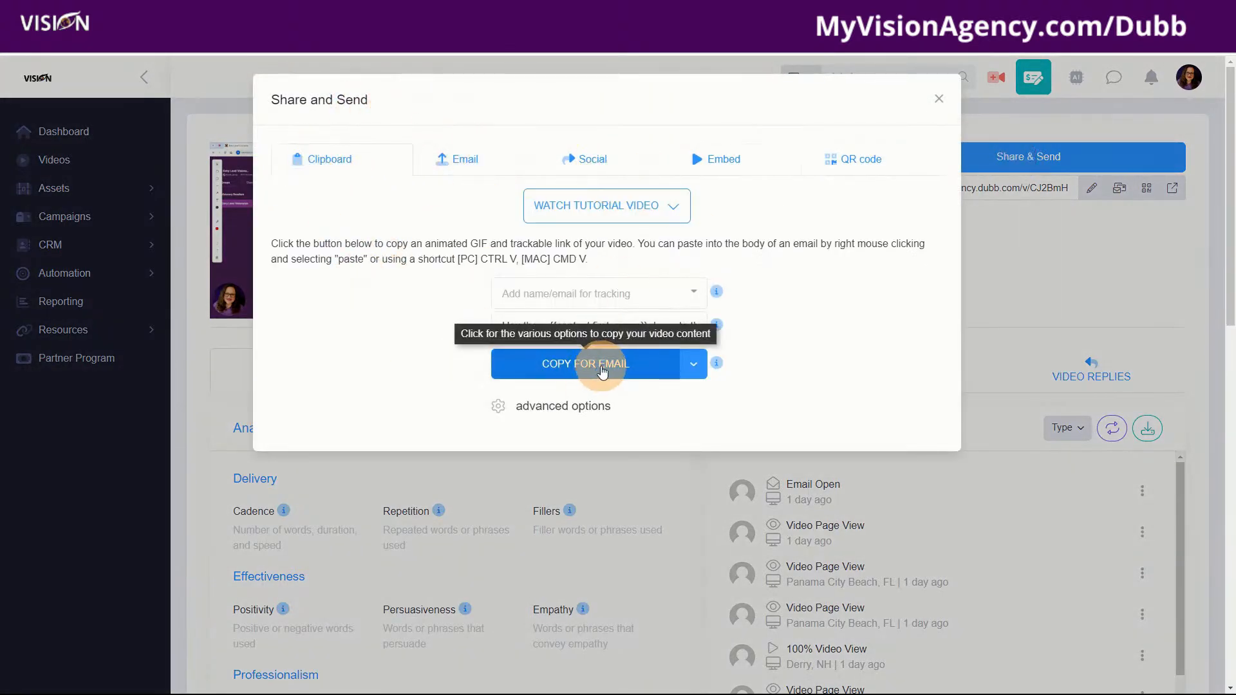
click(466, 166)
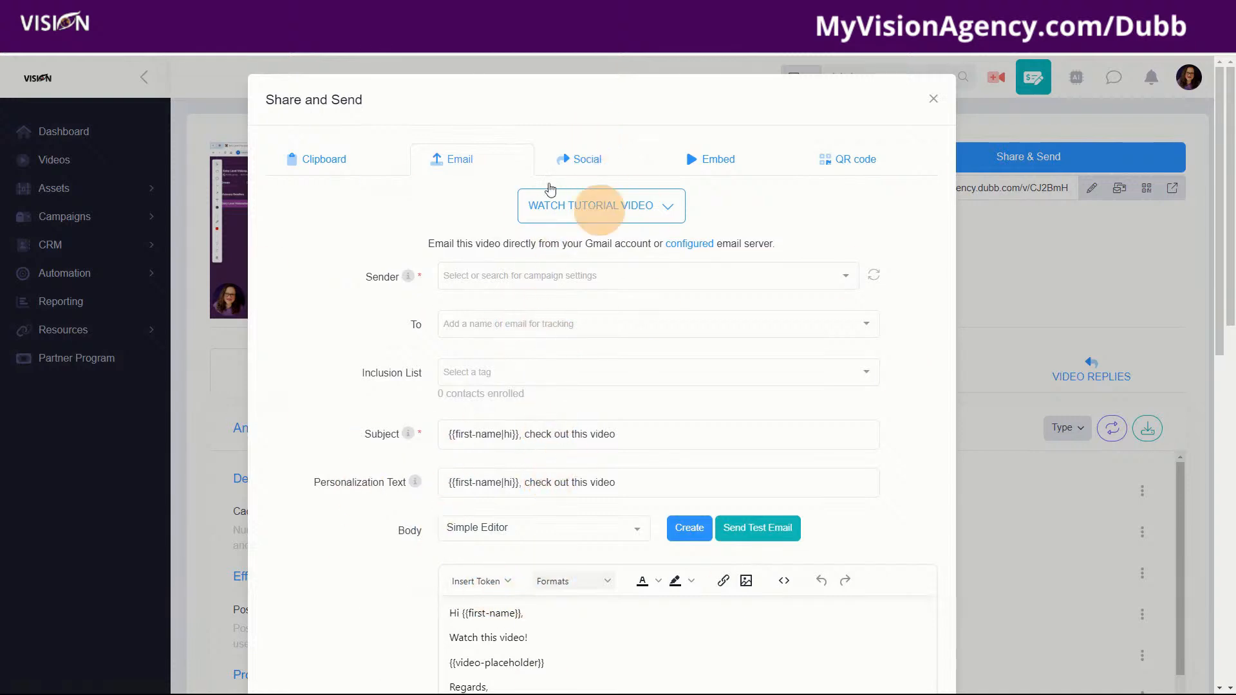
click(587, 159)
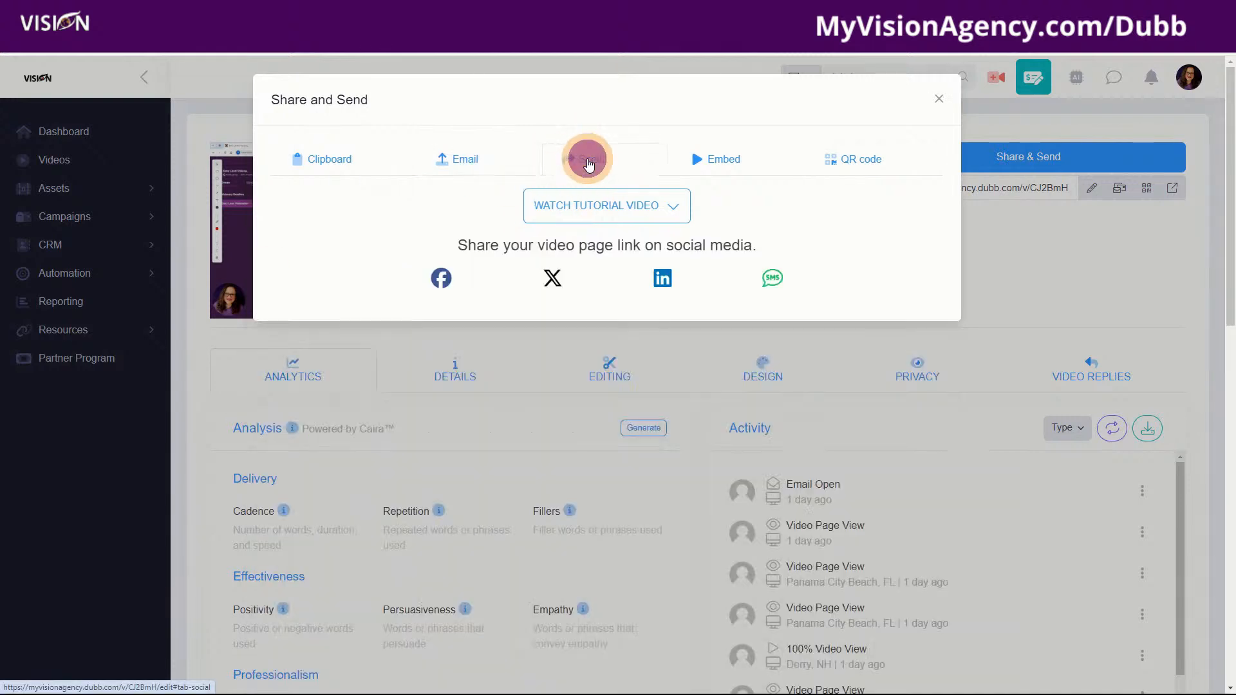
click(722, 158)
click(857, 164)
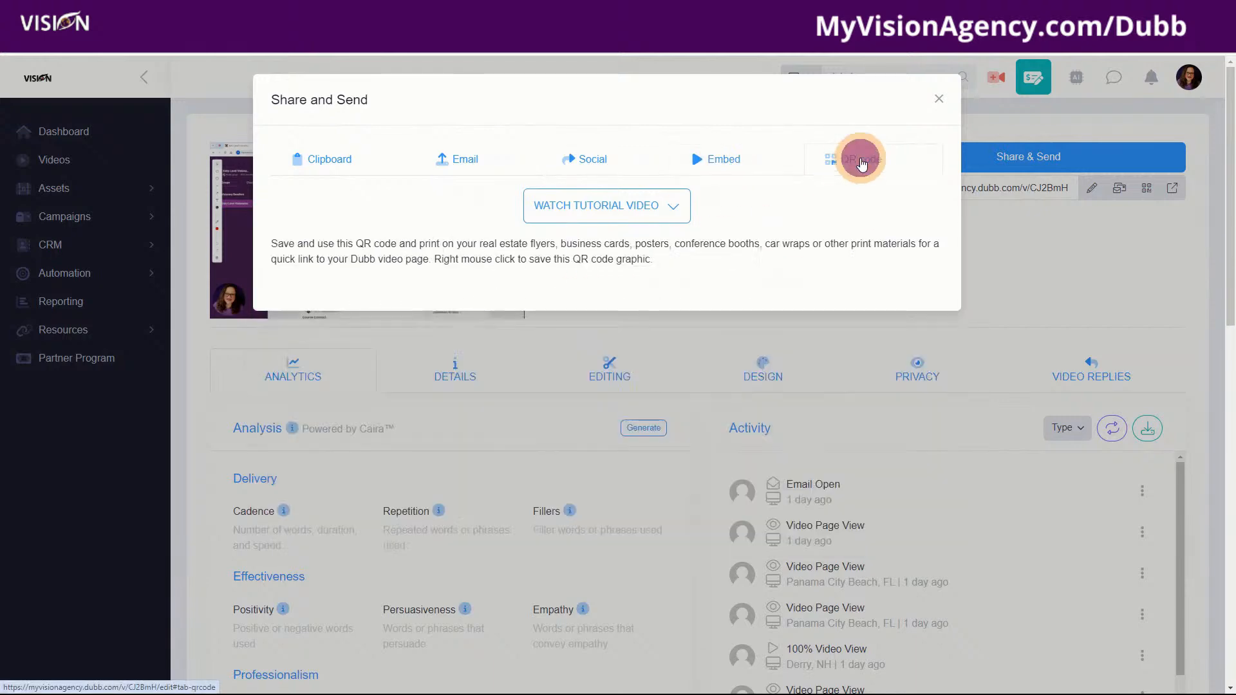
click(938, 98)
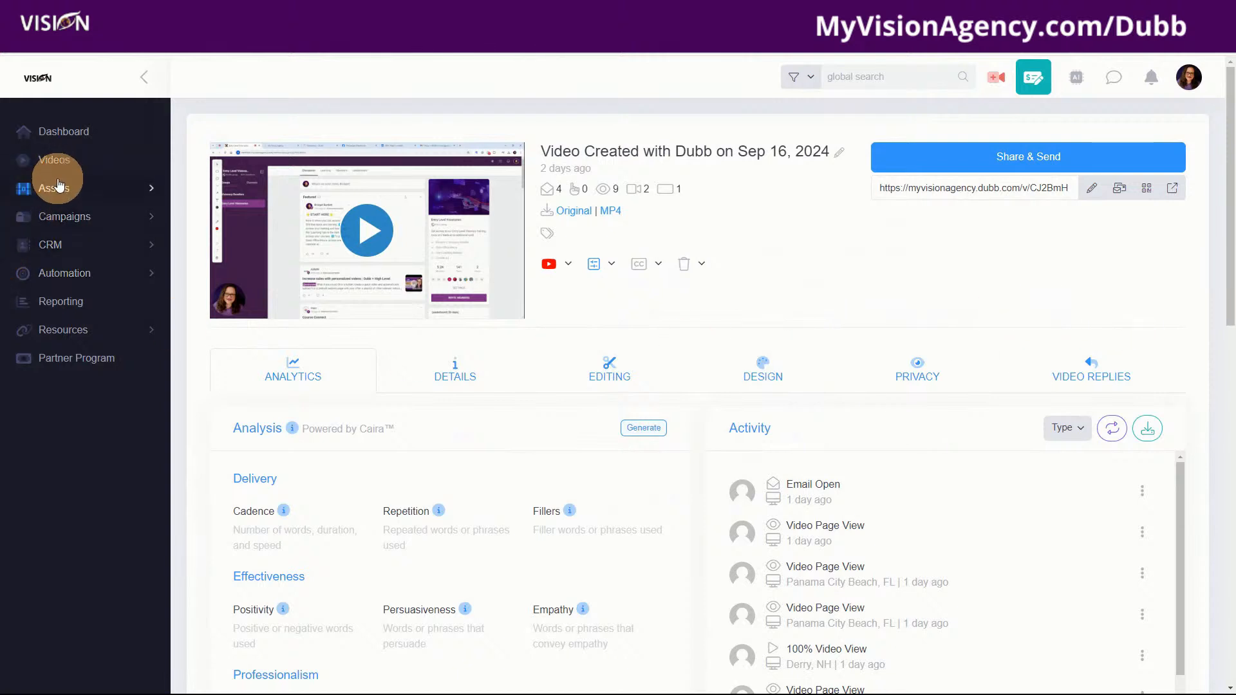
- Open the Calls to Action assets and start a new call-to-action
click(55, 188)
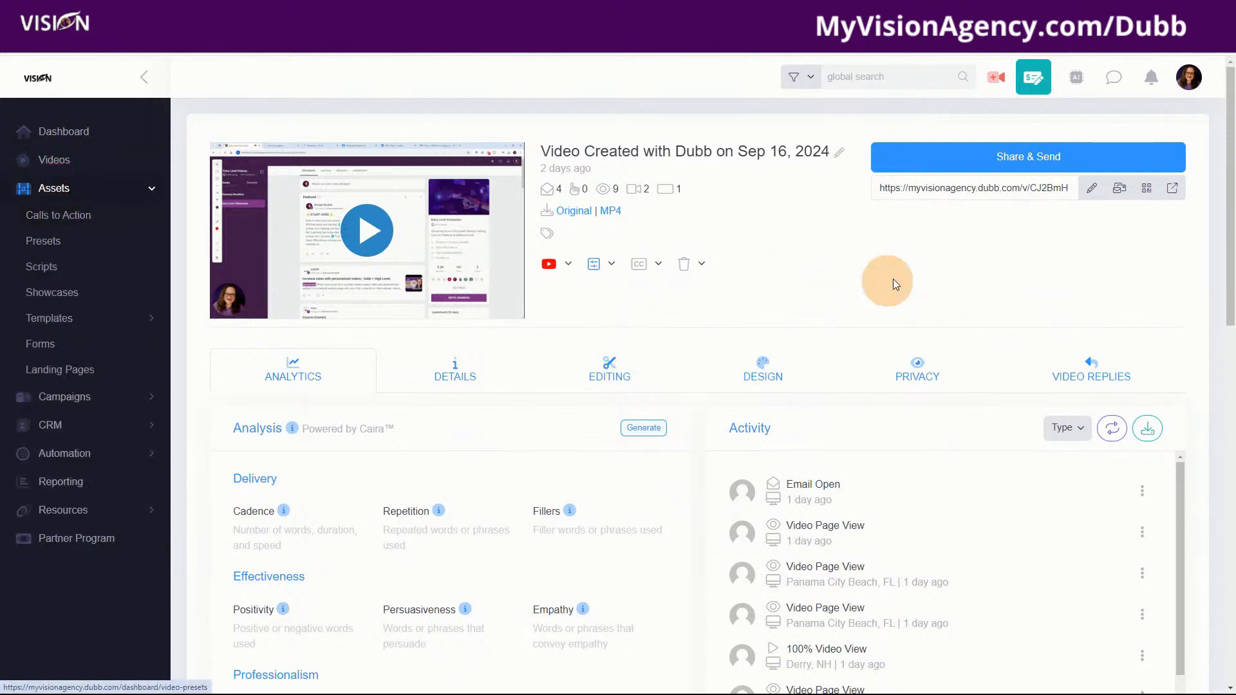
click(53, 223)
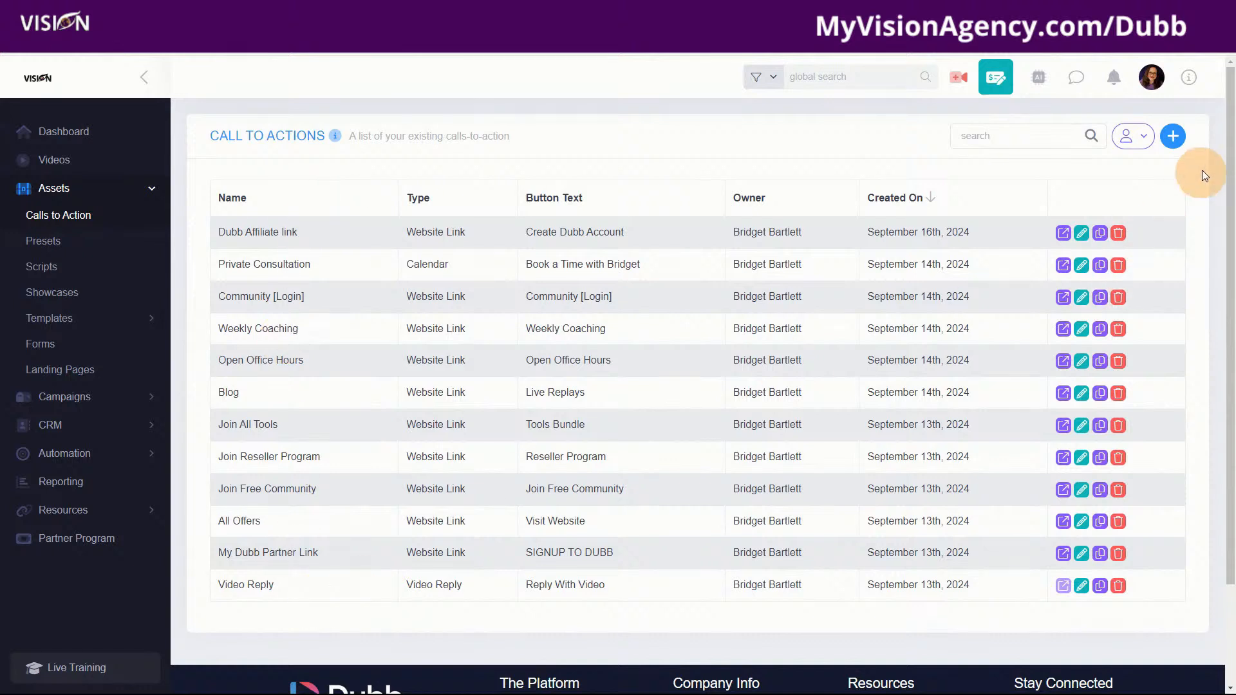
click(1174, 137)
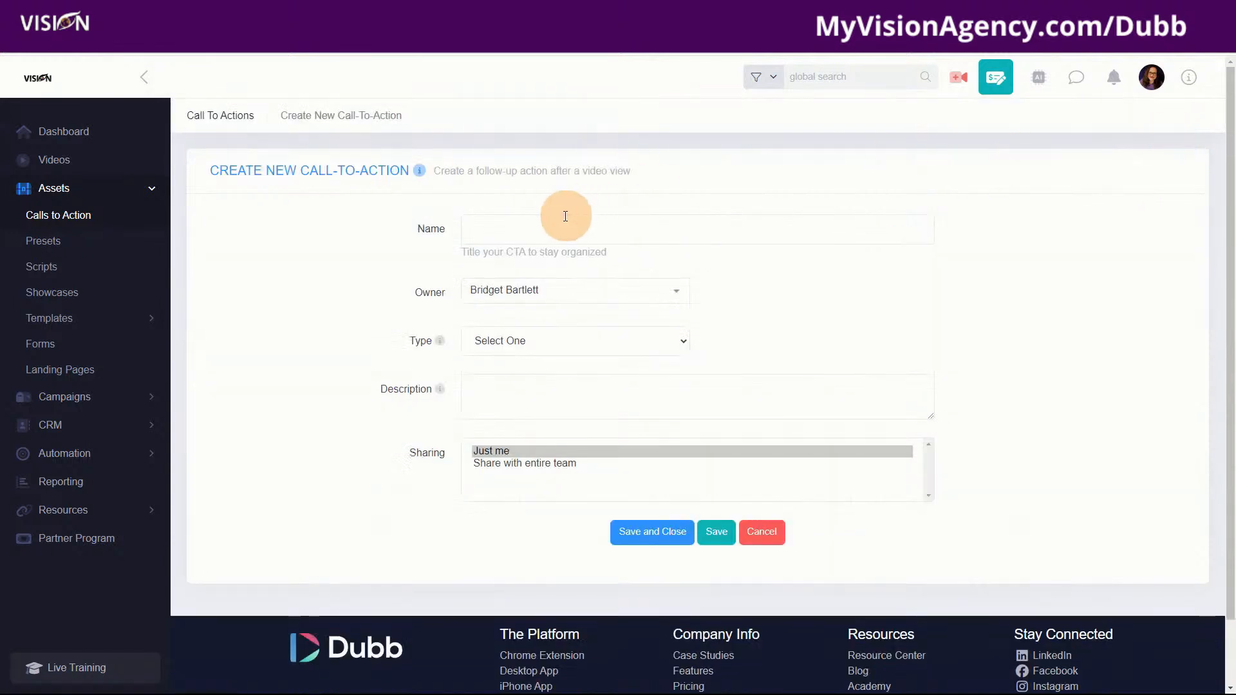
- Name the new call-to-action Facebook
click(519, 223)
text(T)
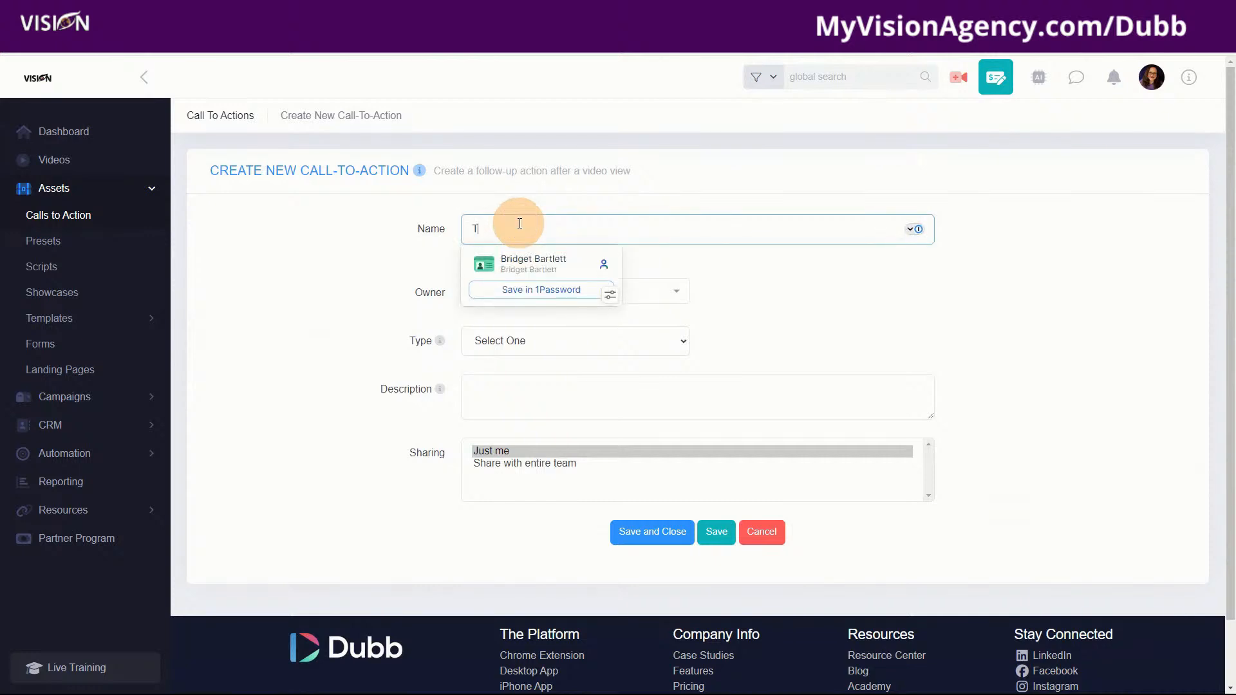
text(r)
key(BackSpace)
key(BackSpace)
key(BackSpace)
key(BackSpace)
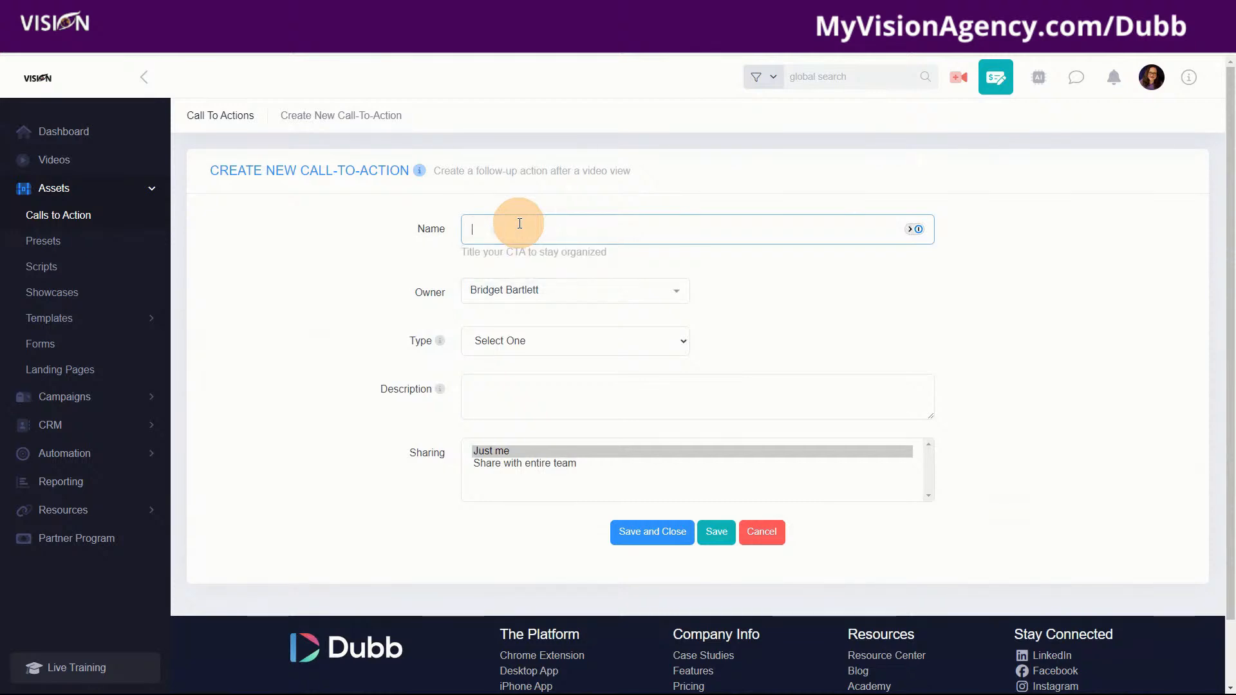
text(Facebook)
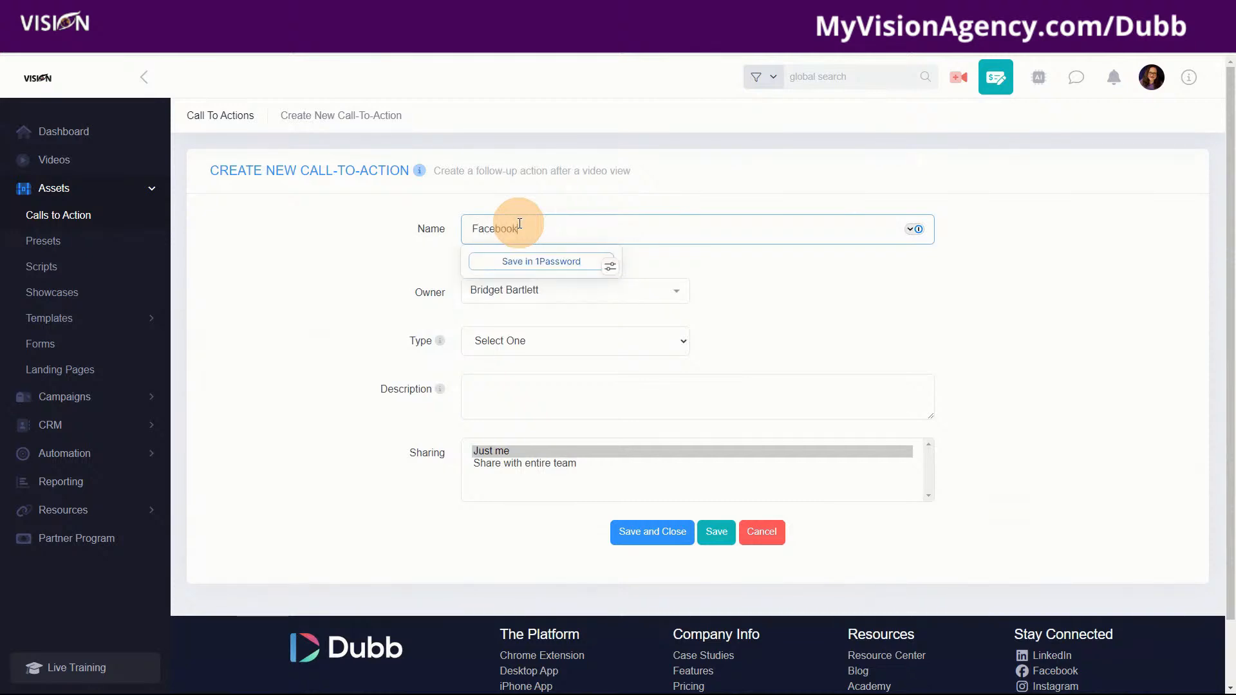
click(310, 186)
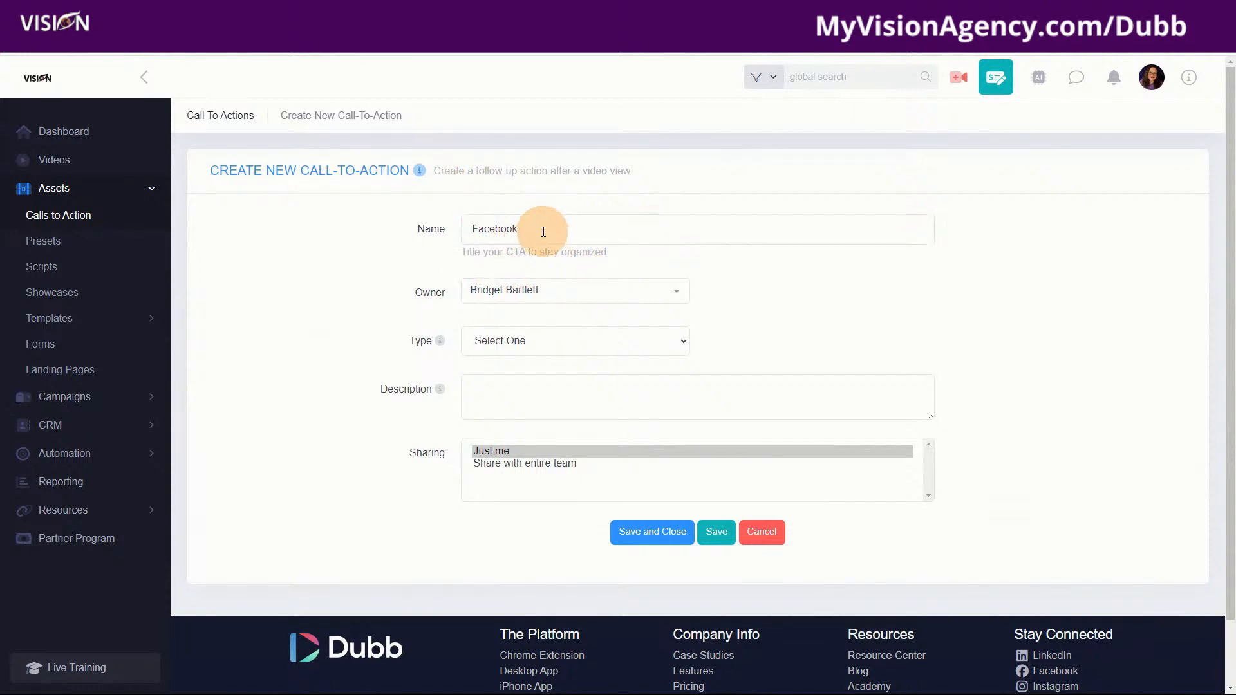
- Remove the call-to-action's owner and reselect the same account holder
click(507, 291)
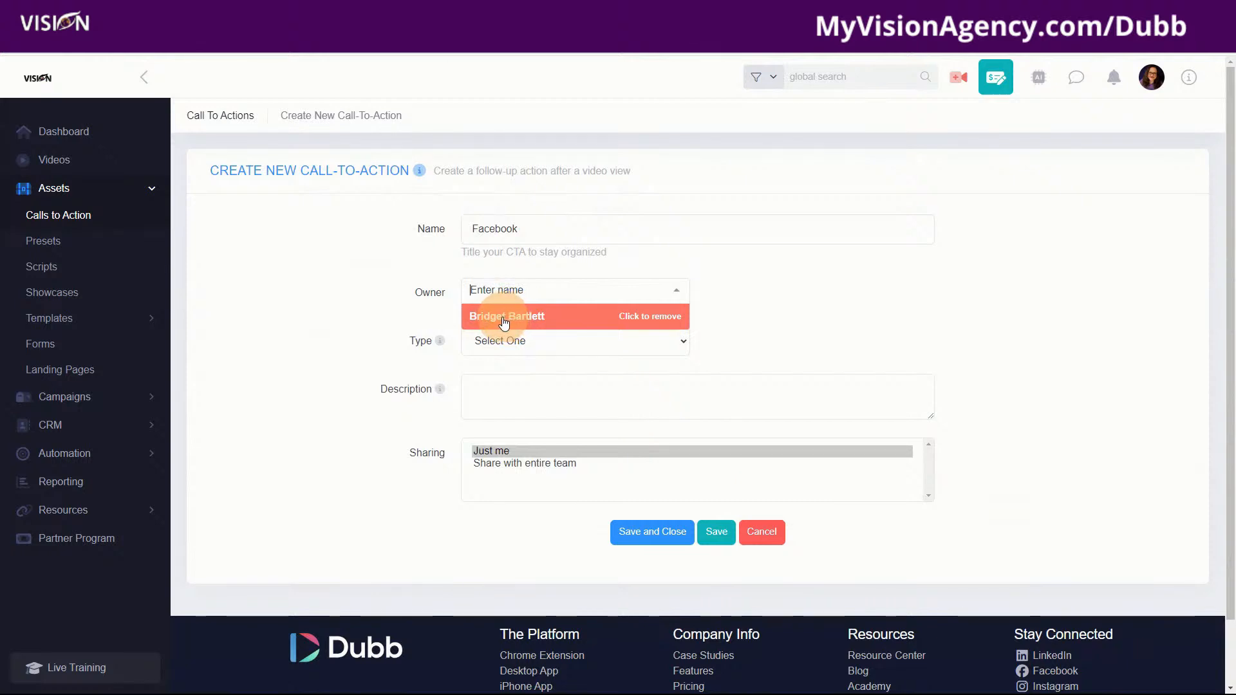
click(499, 319)
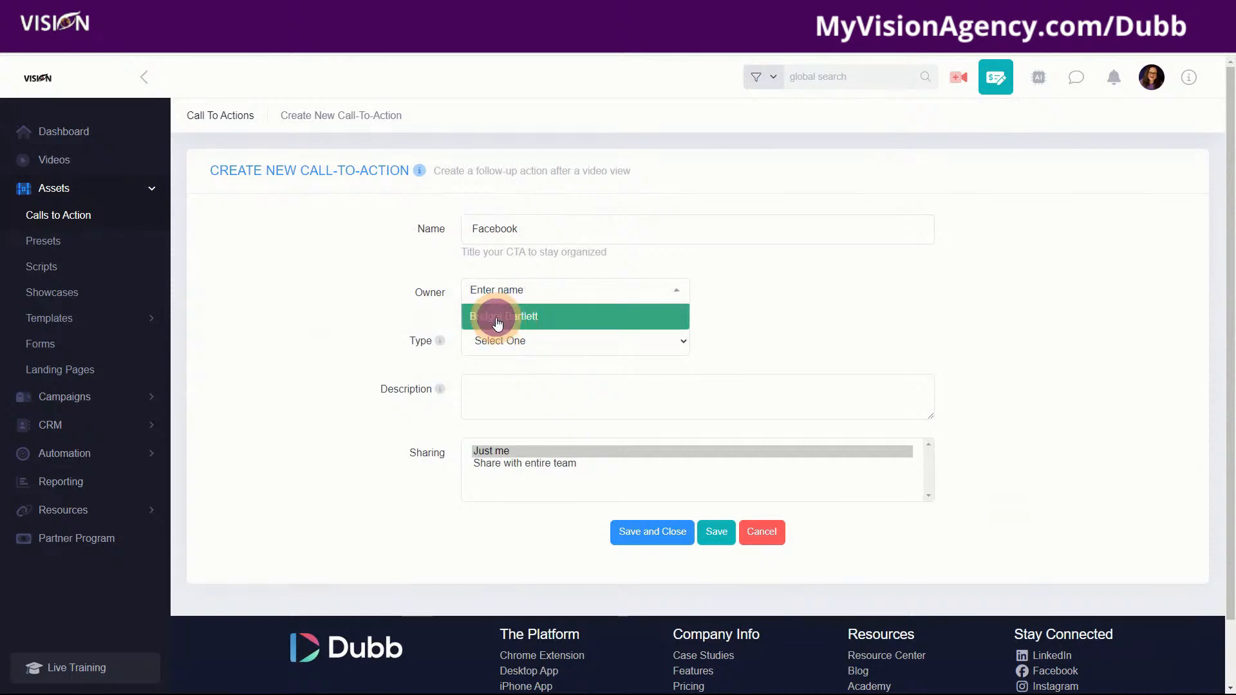
click(498, 318)
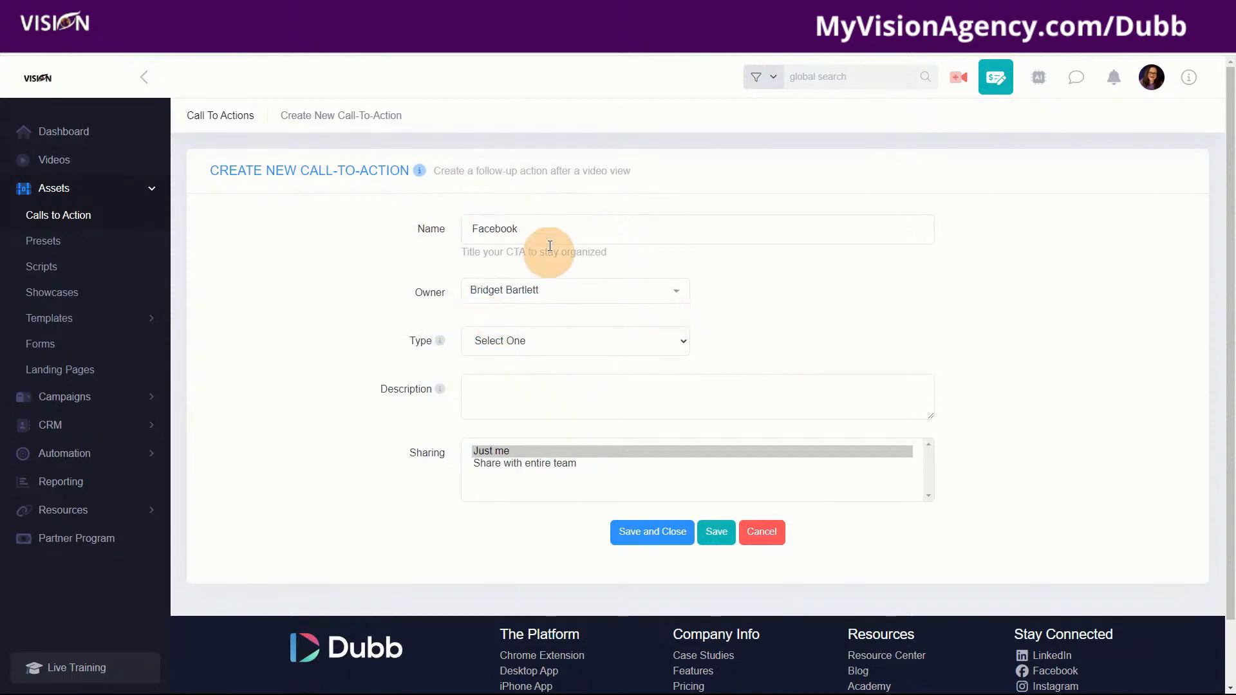
- Set the call-to-action type to Calendar with Other as the provider, and show the provider choices again
click(492, 346)
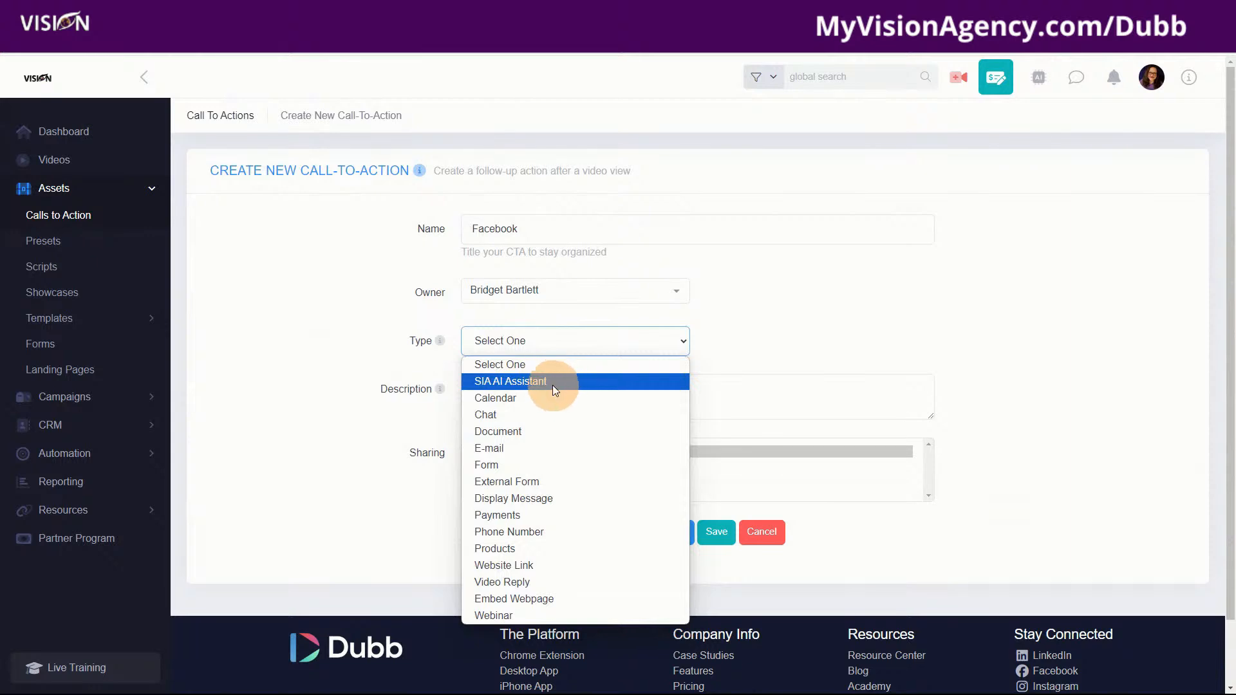
click(510, 399)
click(522, 392)
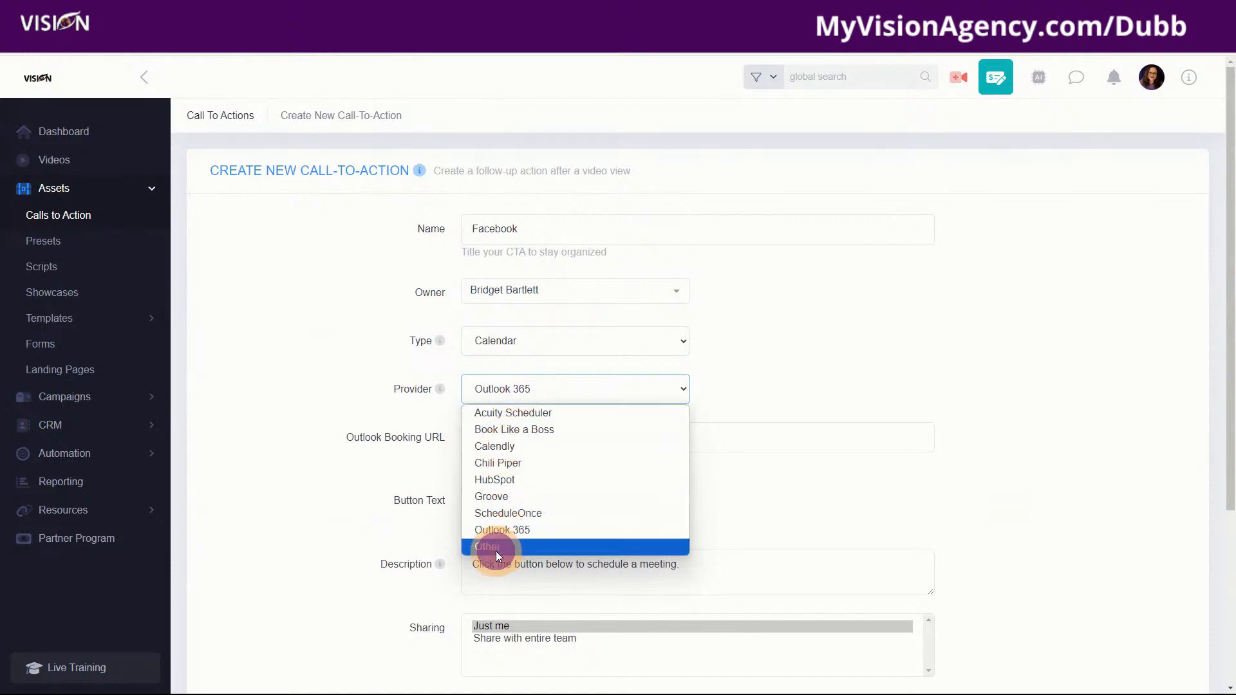
click(495, 548)
click(527, 389)
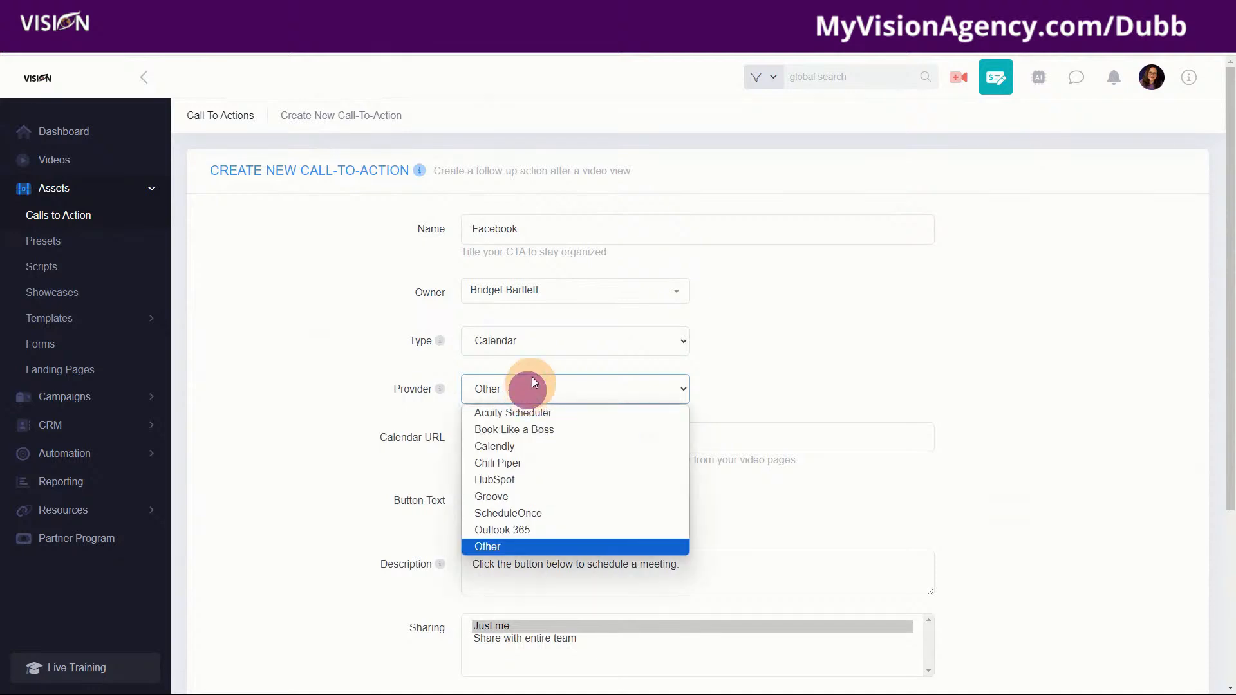
- Change the call-to-action type to Chat and try the Skype and WhatsApp chat platforms
click(528, 336)
click(519, 410)
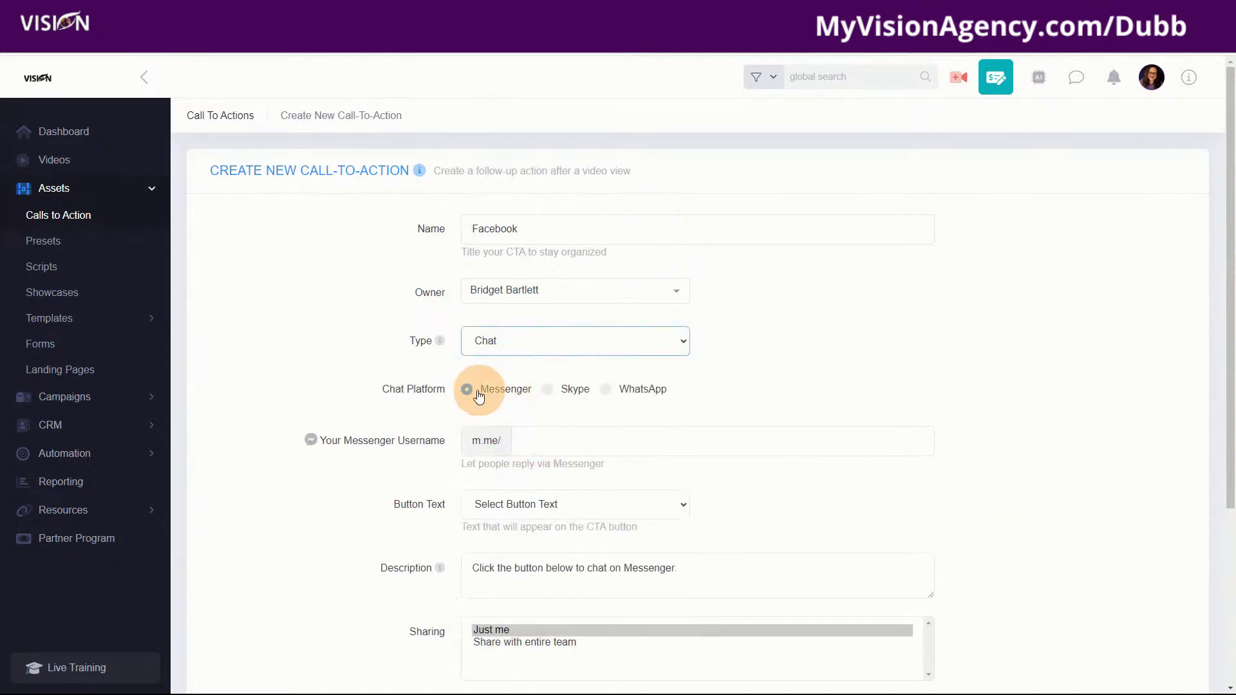
click(548, 390)
click(605, 389)
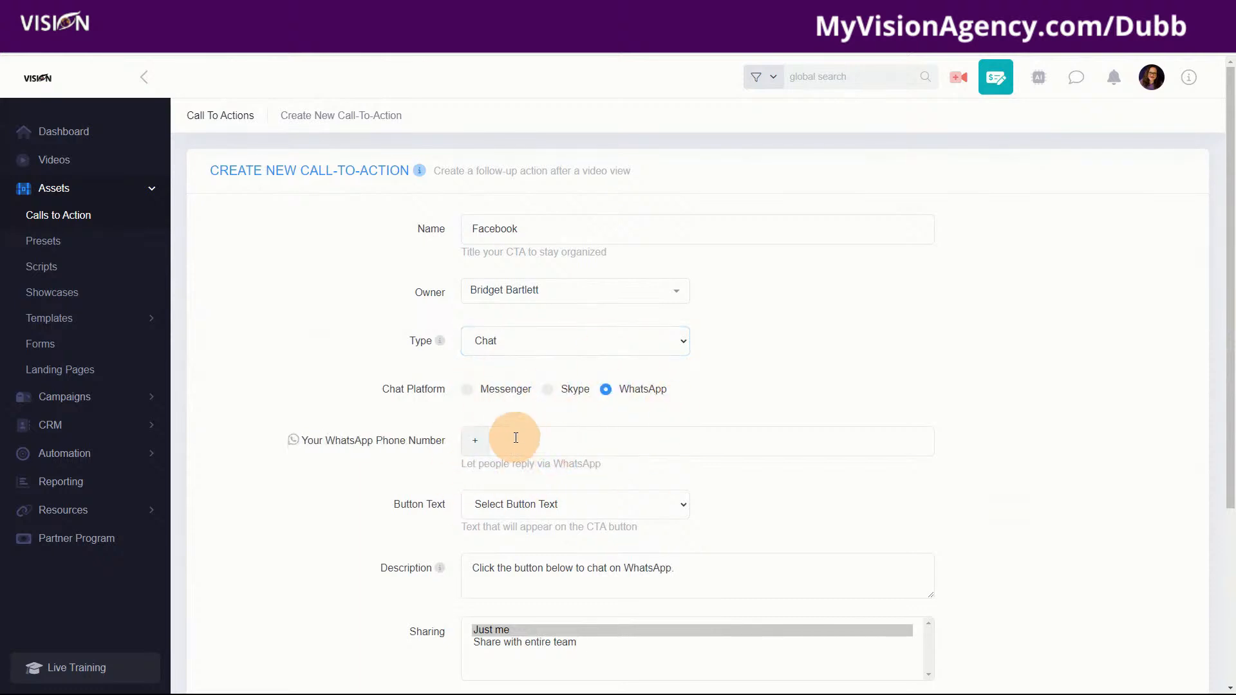
- Change the type to Document, view the asset library for choosing a file, and set the button text to [Custom Text]
click(507, 347)
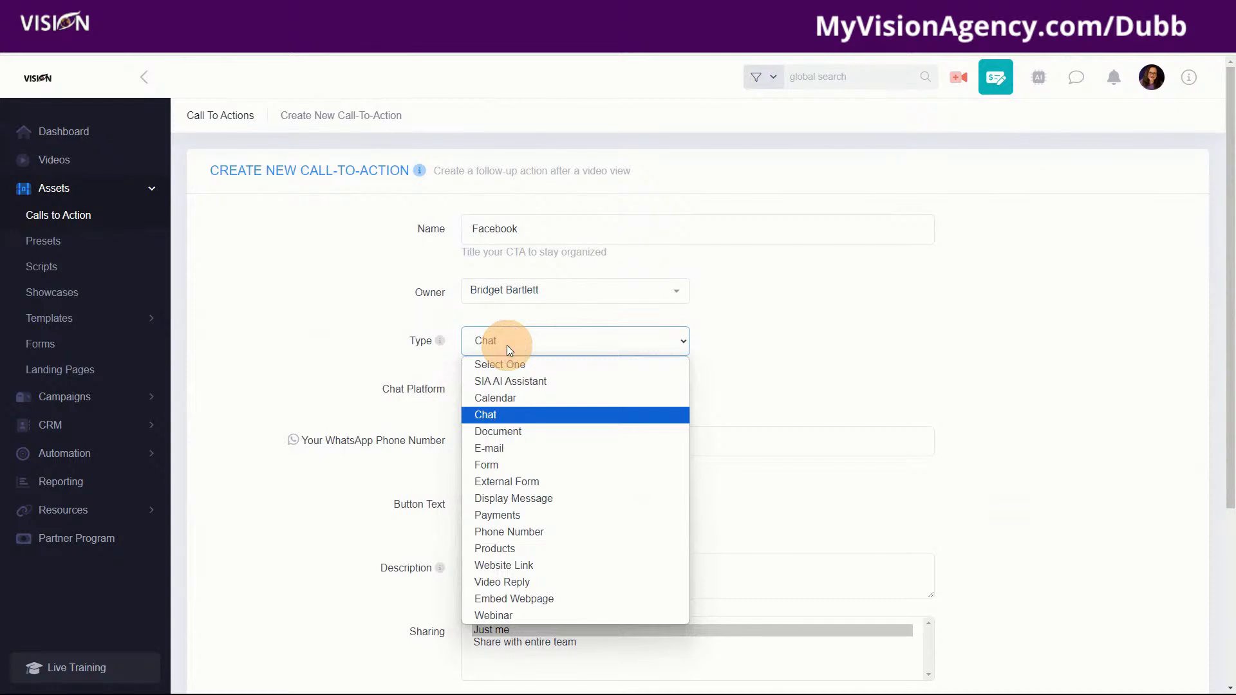
click(526, 431)
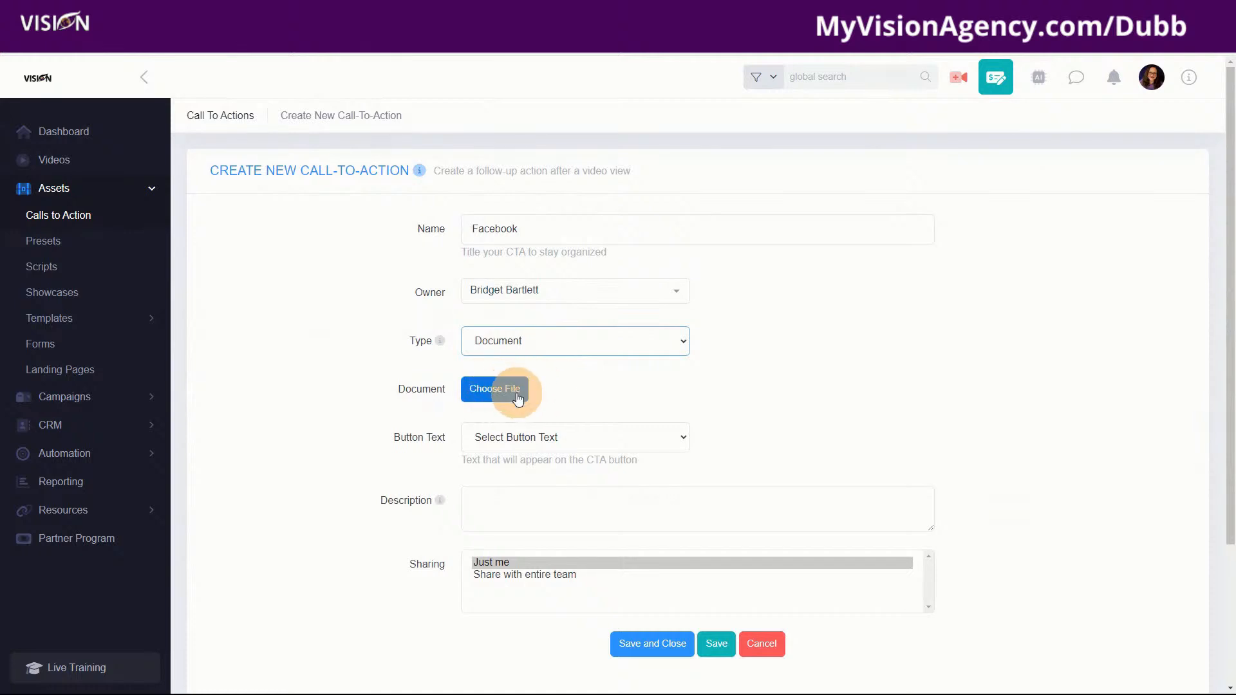
click(481, 390)
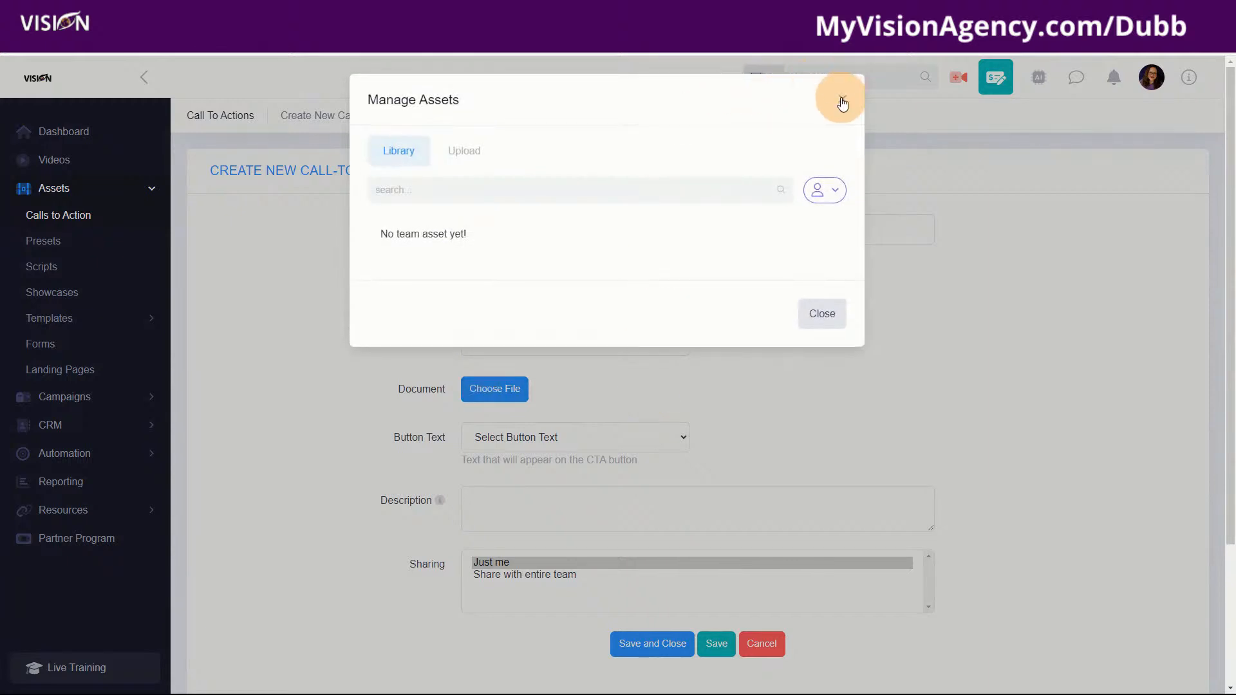
click(842, 102)
click(495, 439)
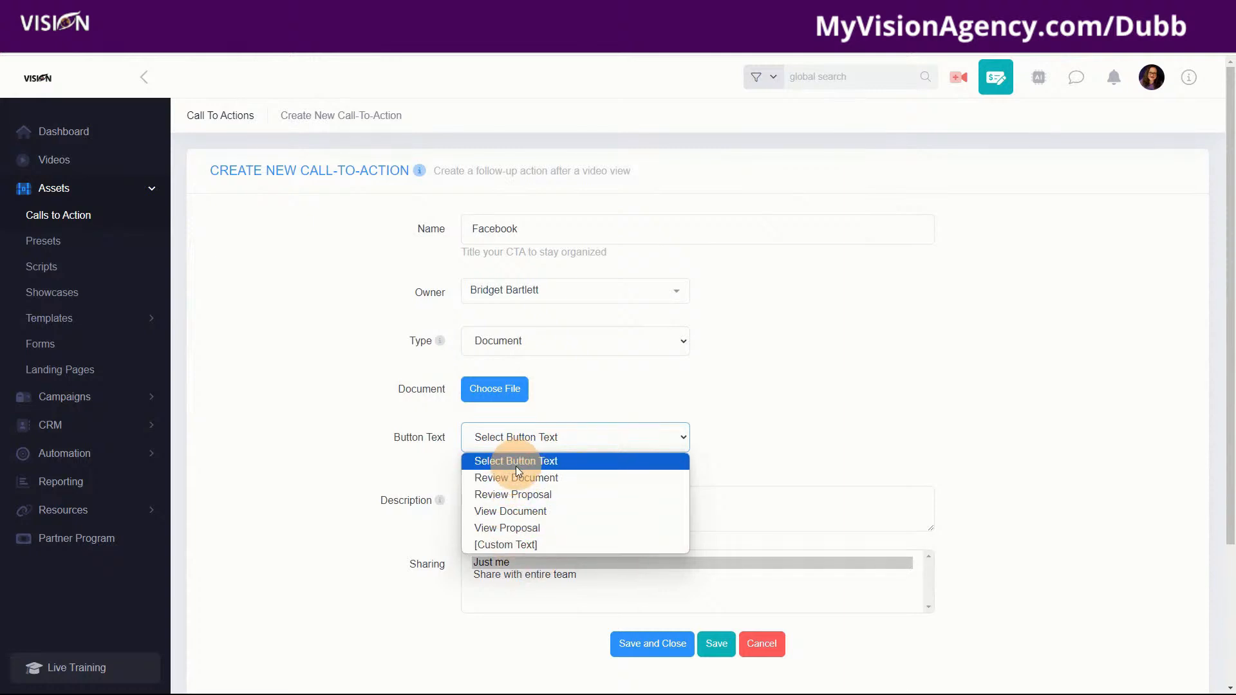
click(503, 544)
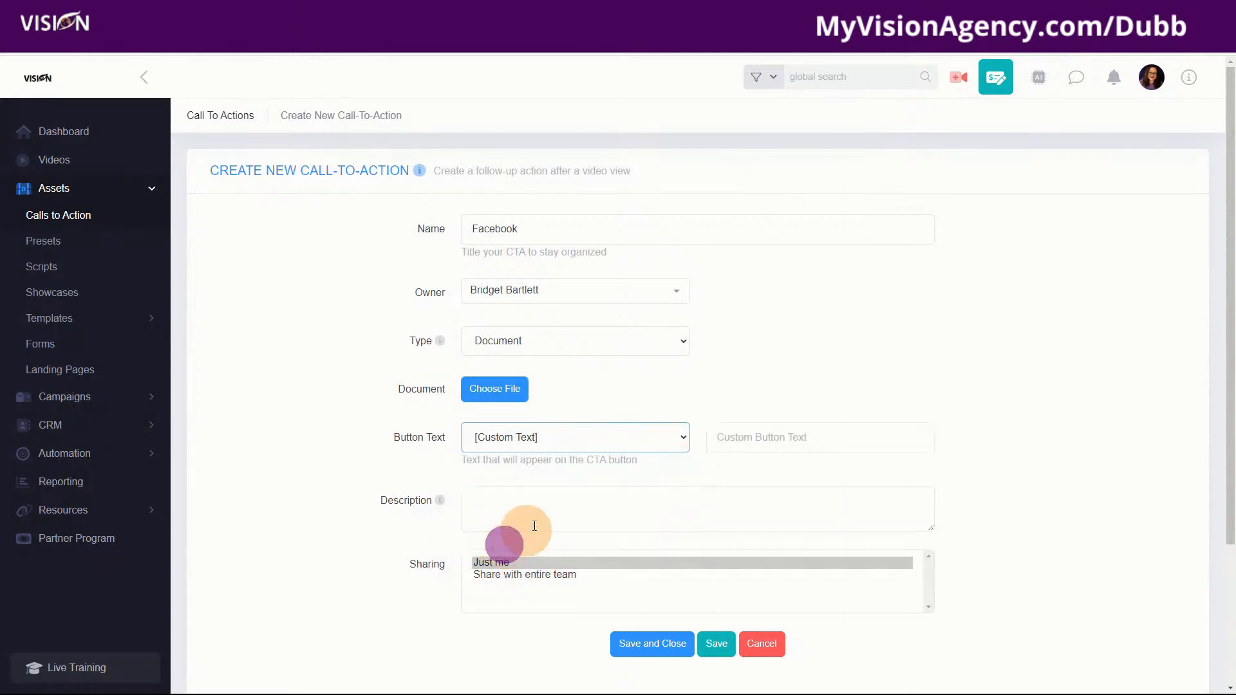
- Change the call-to-action type to E-mail and show its button text choices
click(513, 345)
click(503, 446)
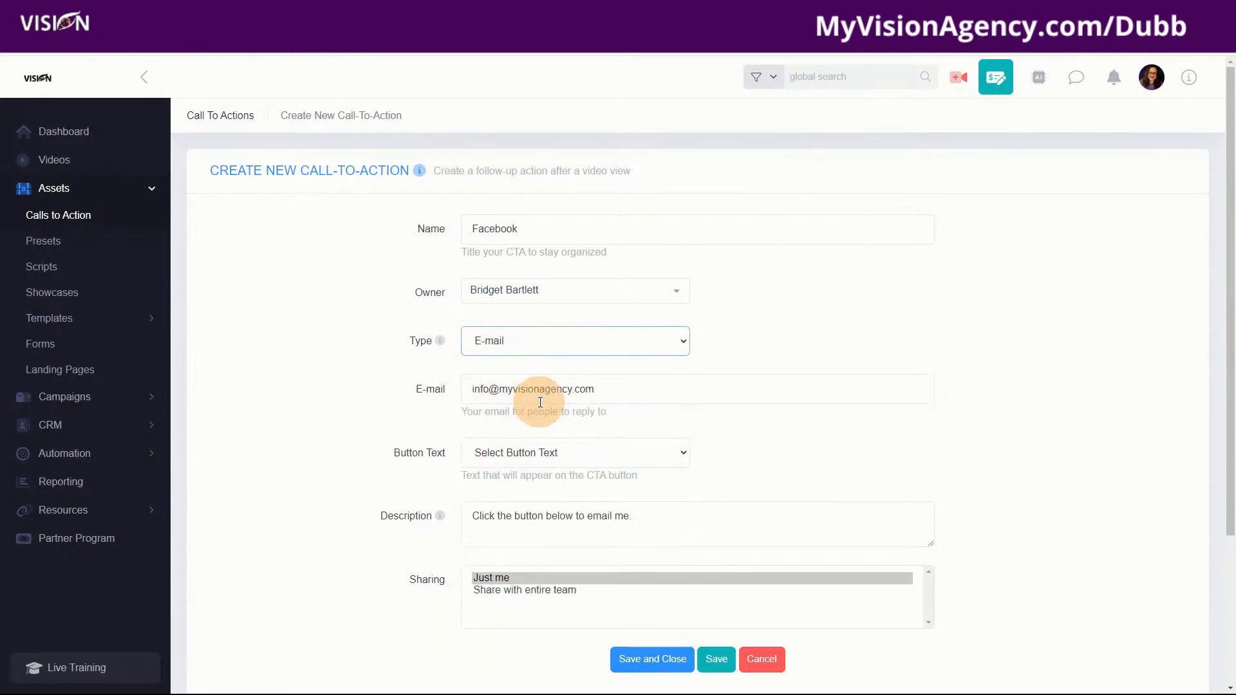
click(518, 453)
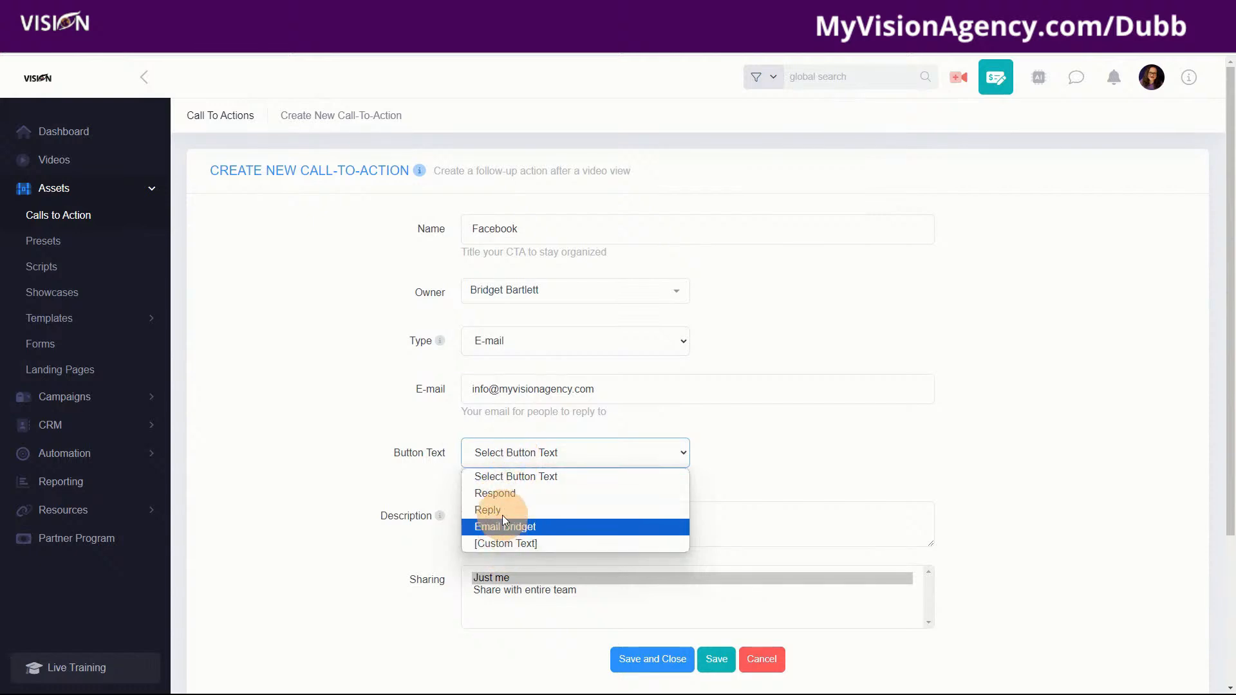
- Change the type to Form to check its form choices, and switch it to External Form
click(512, 351)
click(511, 464)
click(523, 387)
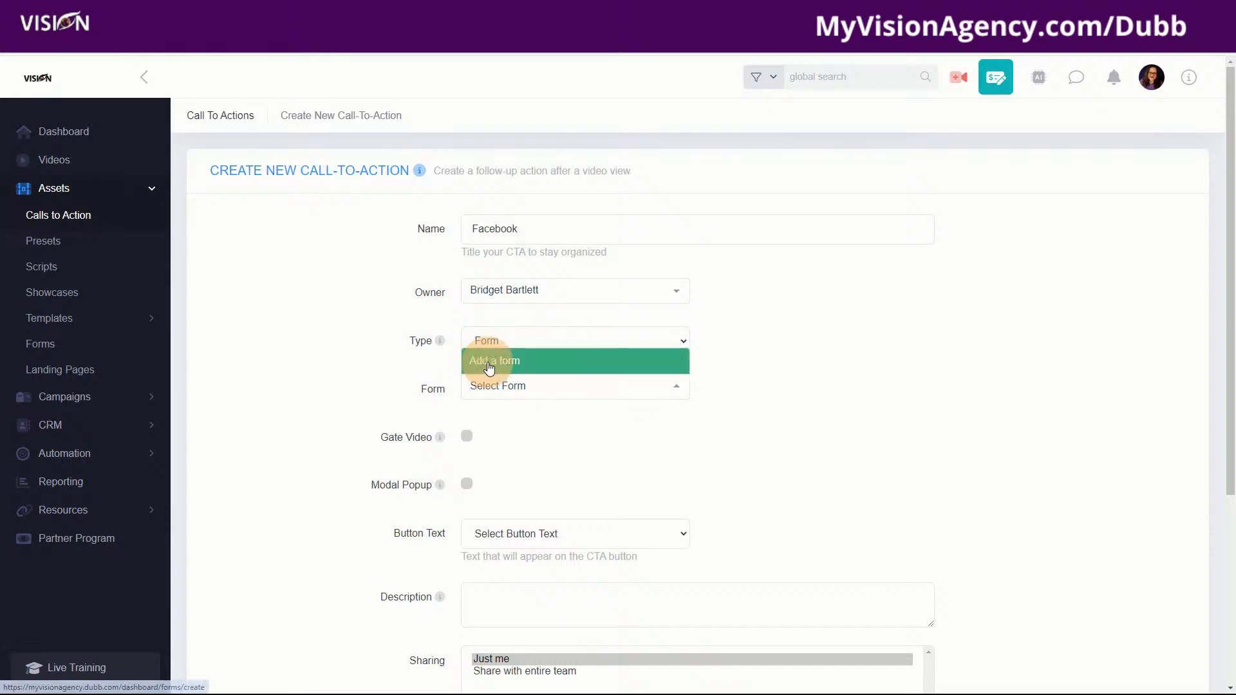
click(570, 335)
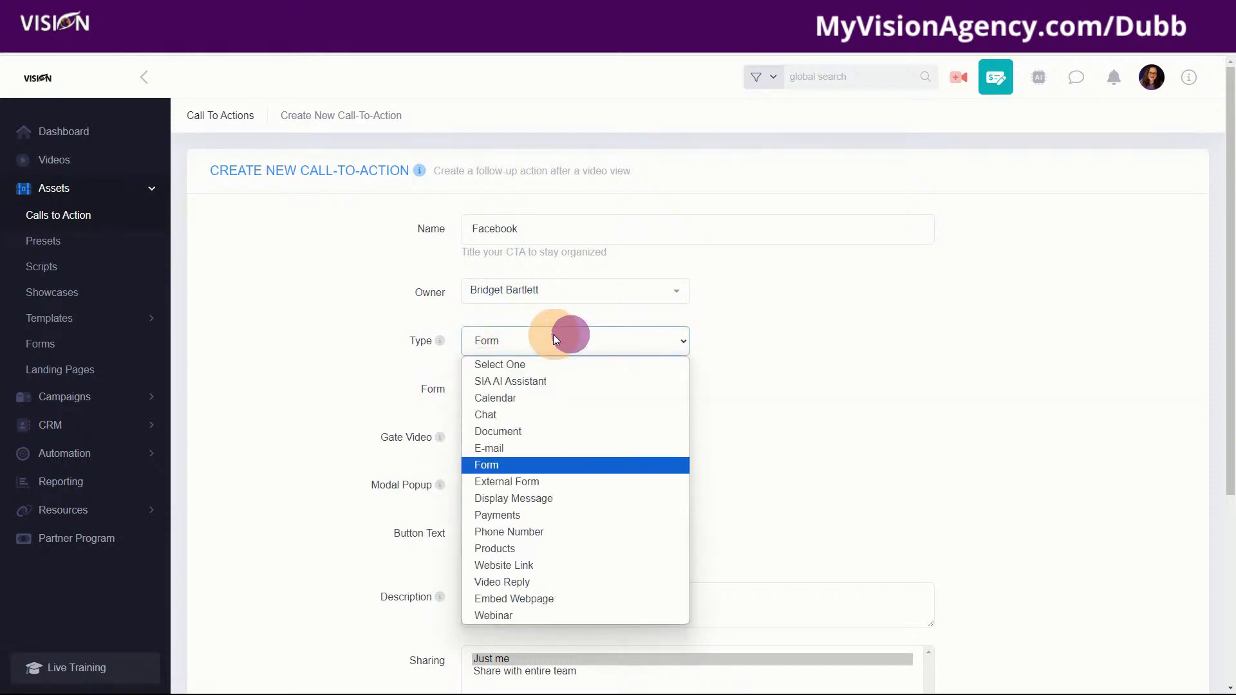
click(505, 483)
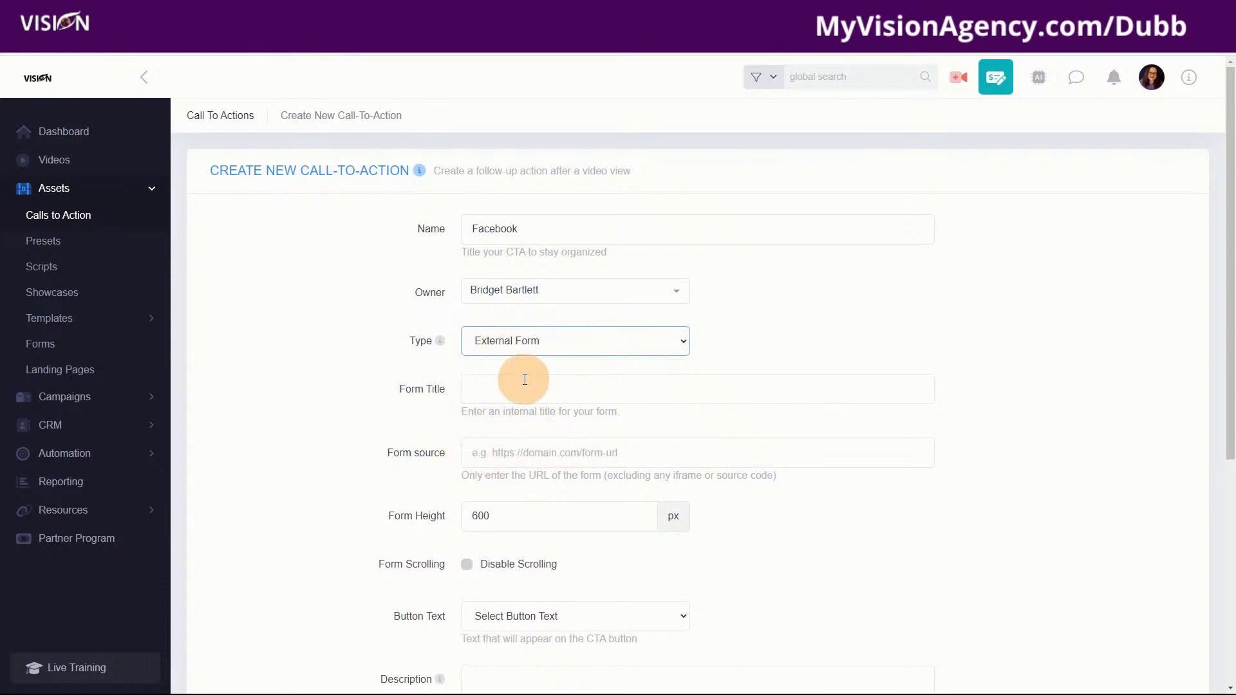
- Change the call-to-action type to Display Message and show its button text choices
click(523, 346)
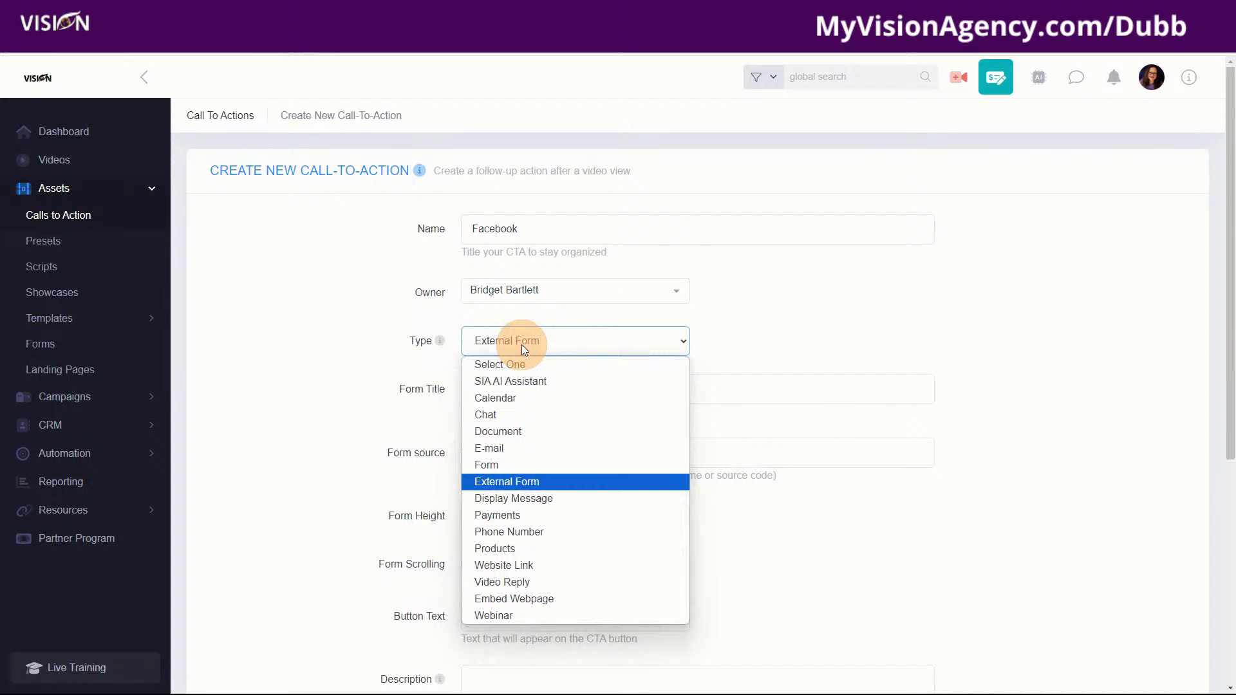
click(504, 498)
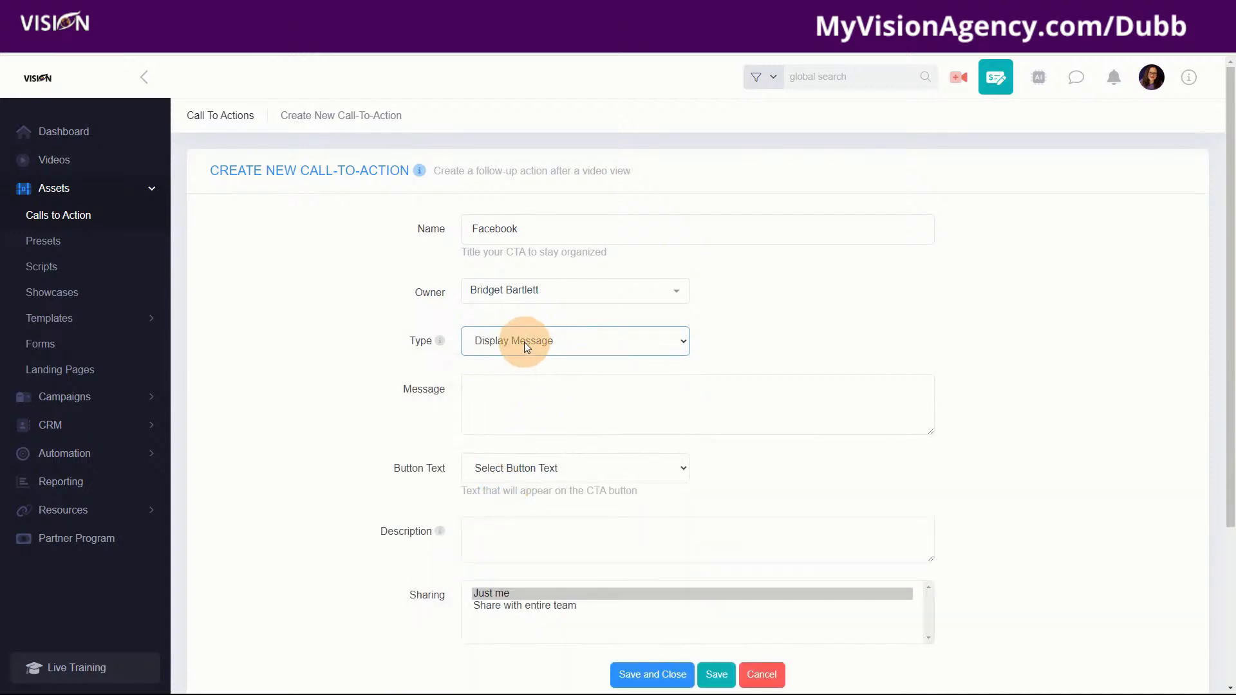
click(506, 475)
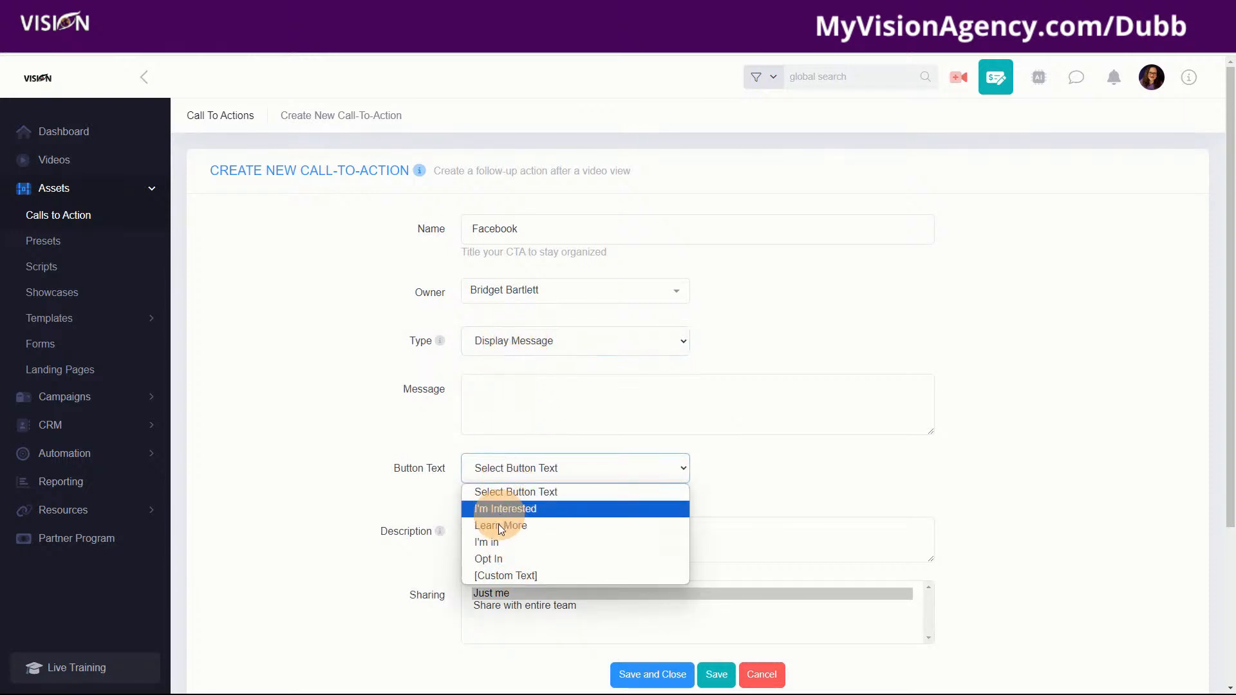
- Set the call-to-action type to Payments
click(500, 338)
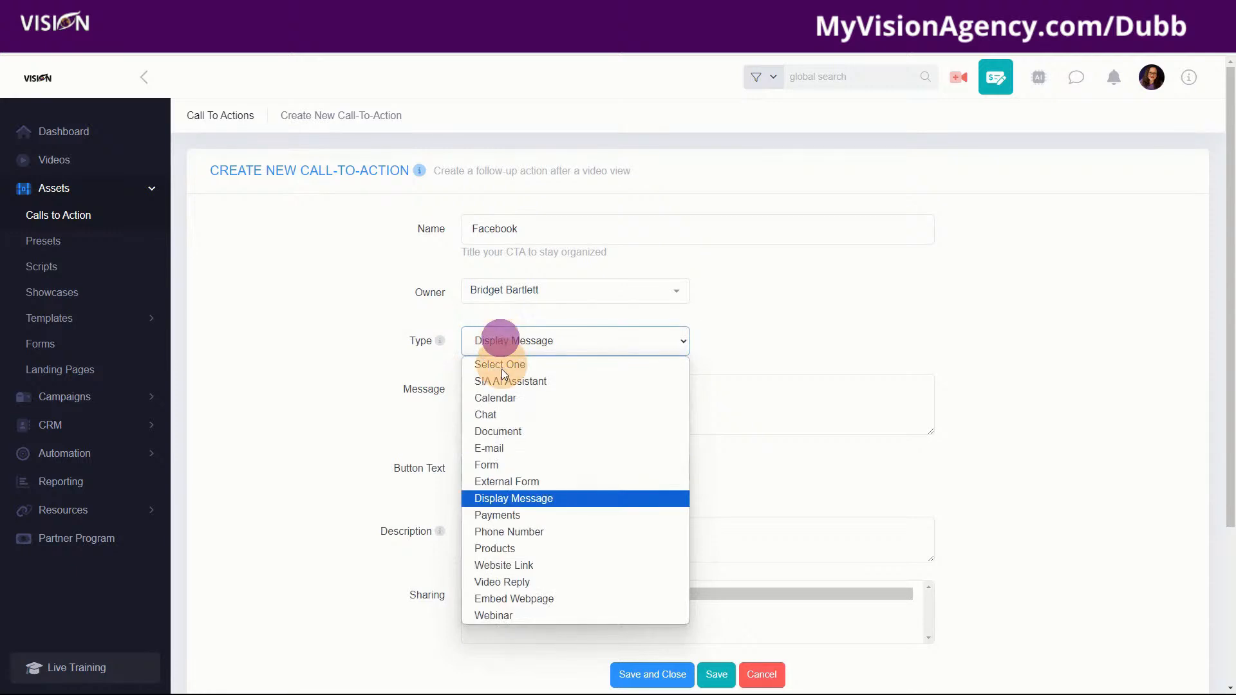
click(504, 516)
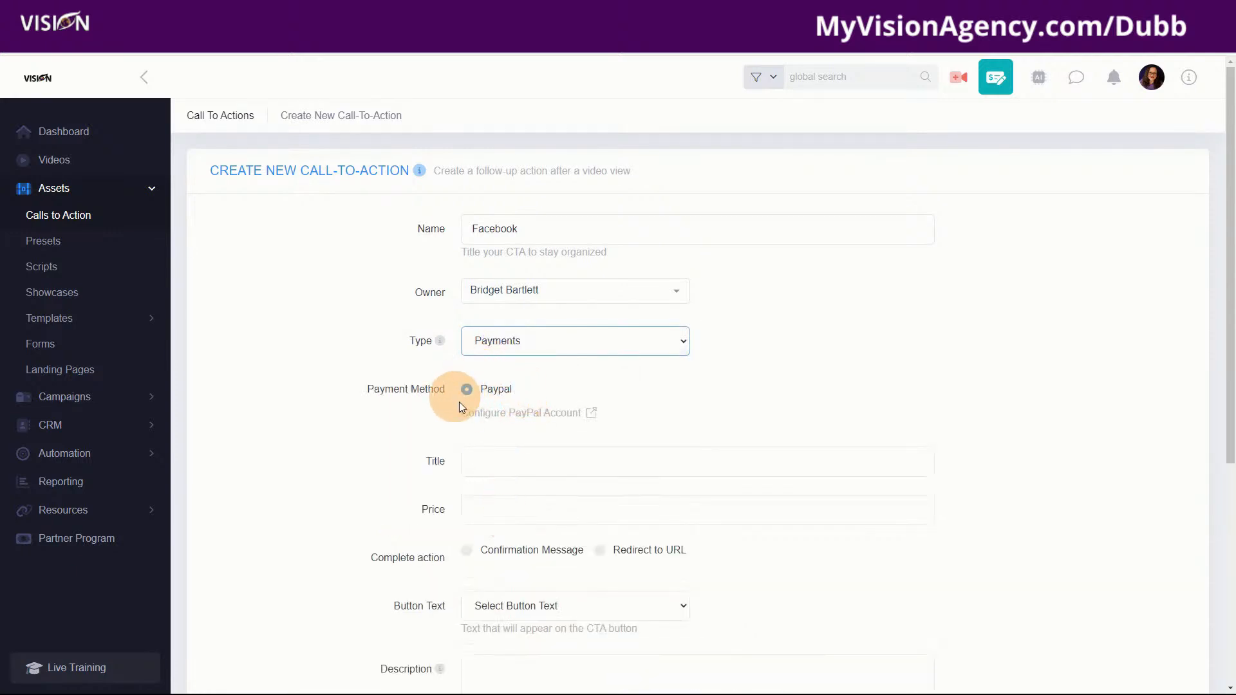
- Change the call-to-action type to Phone Number to check its fields, and switch it to Products
click(504, 345)
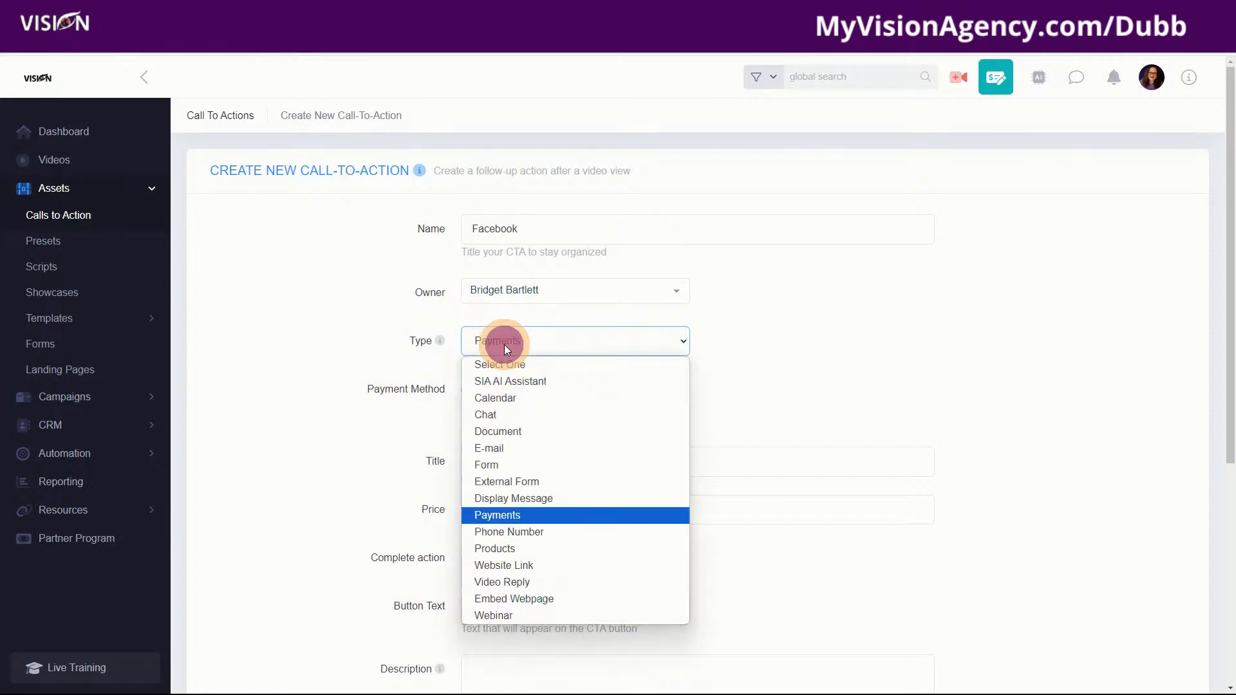
click(513, 531)
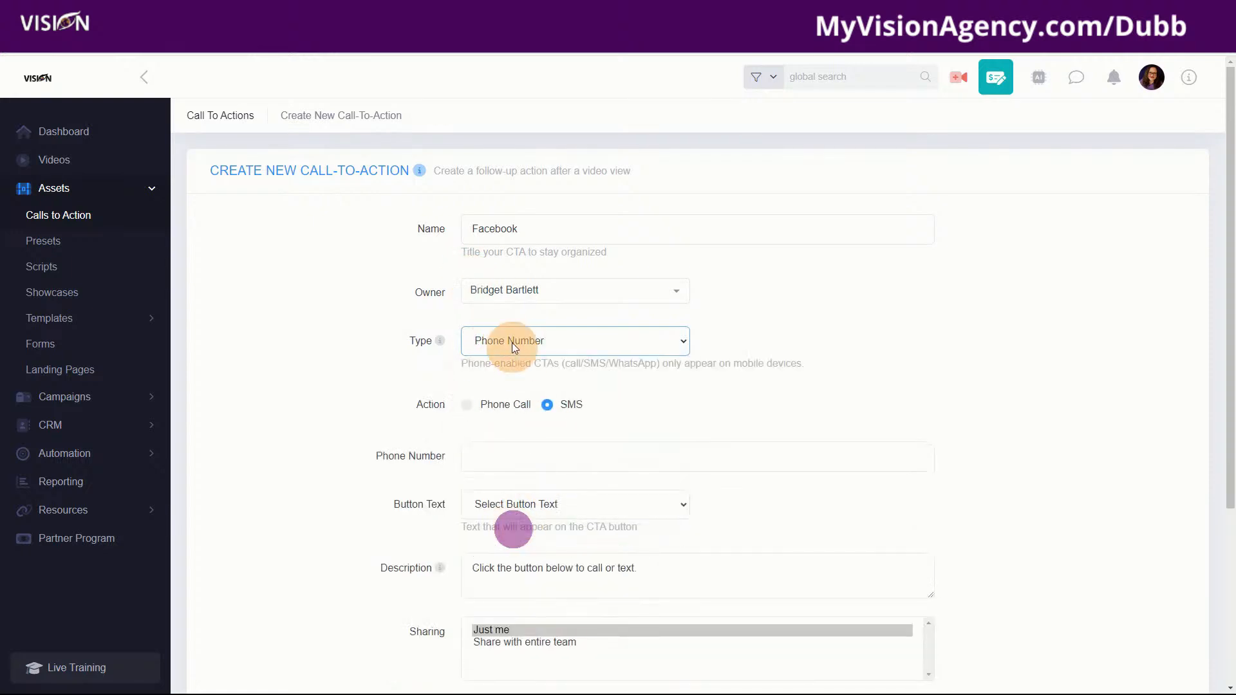
click(566, 341)
click(526, 550)
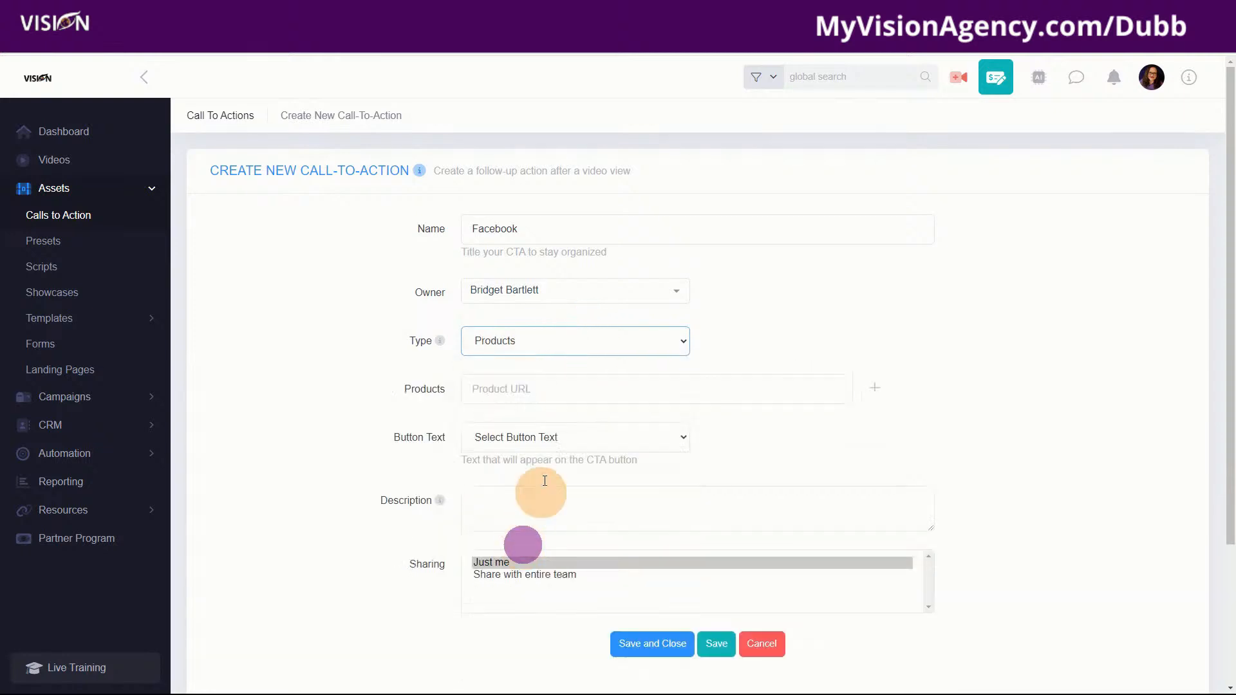
- Change the call-to-action type to Website Link and look through its button text choices
click(501, 350)
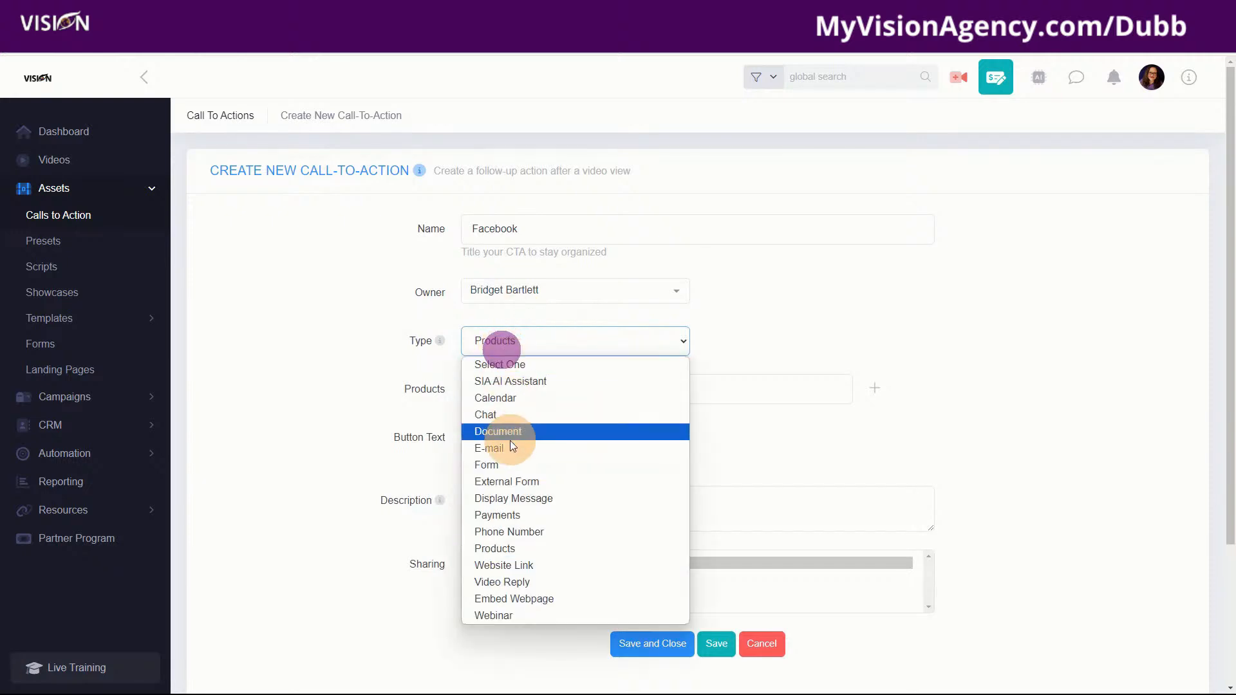
click(492, 567)
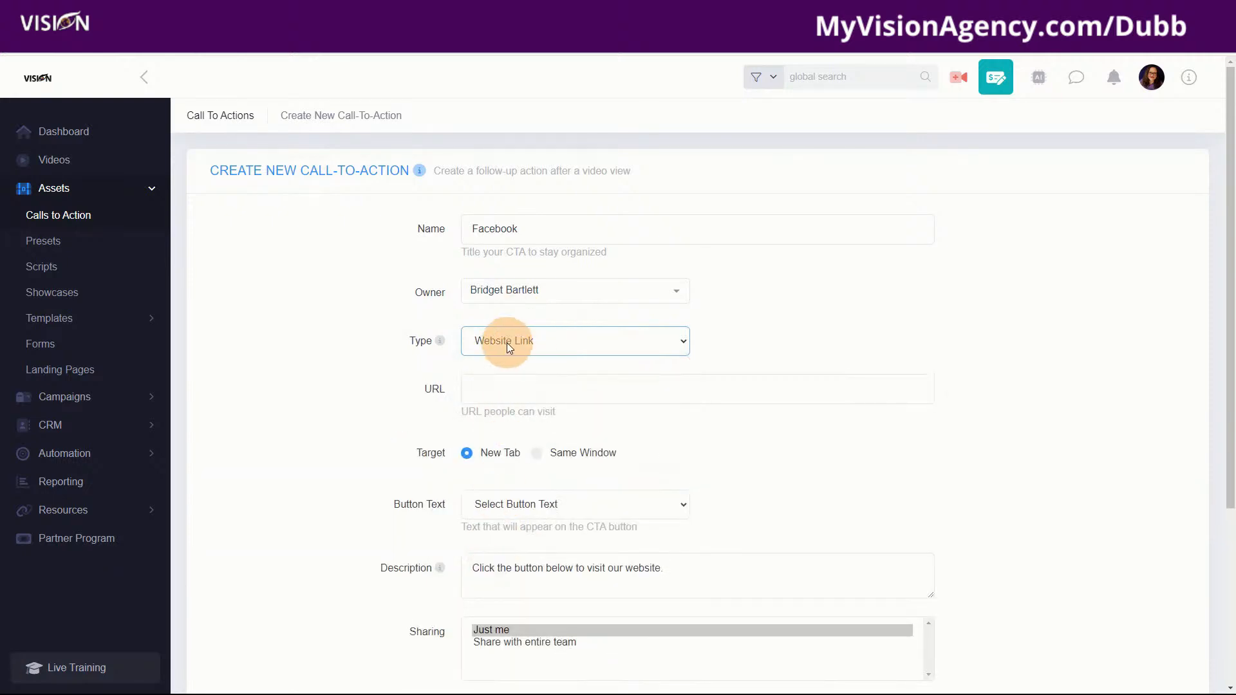
click(483, 388)
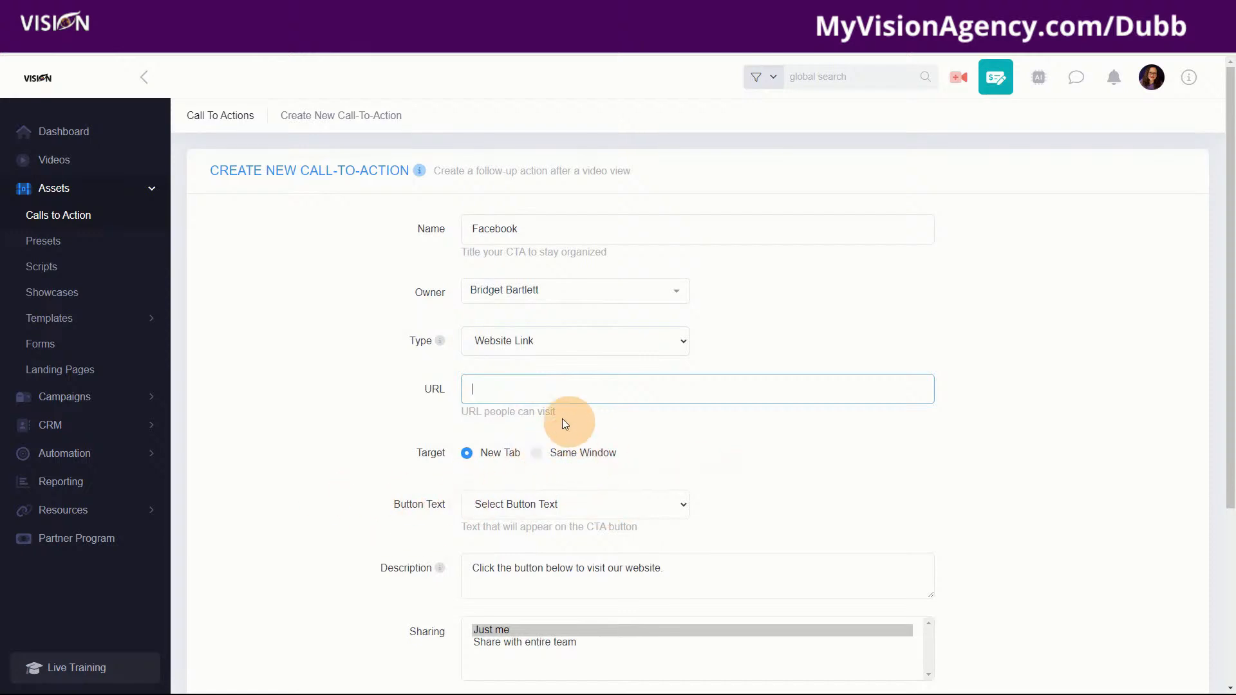
click(504, 508)
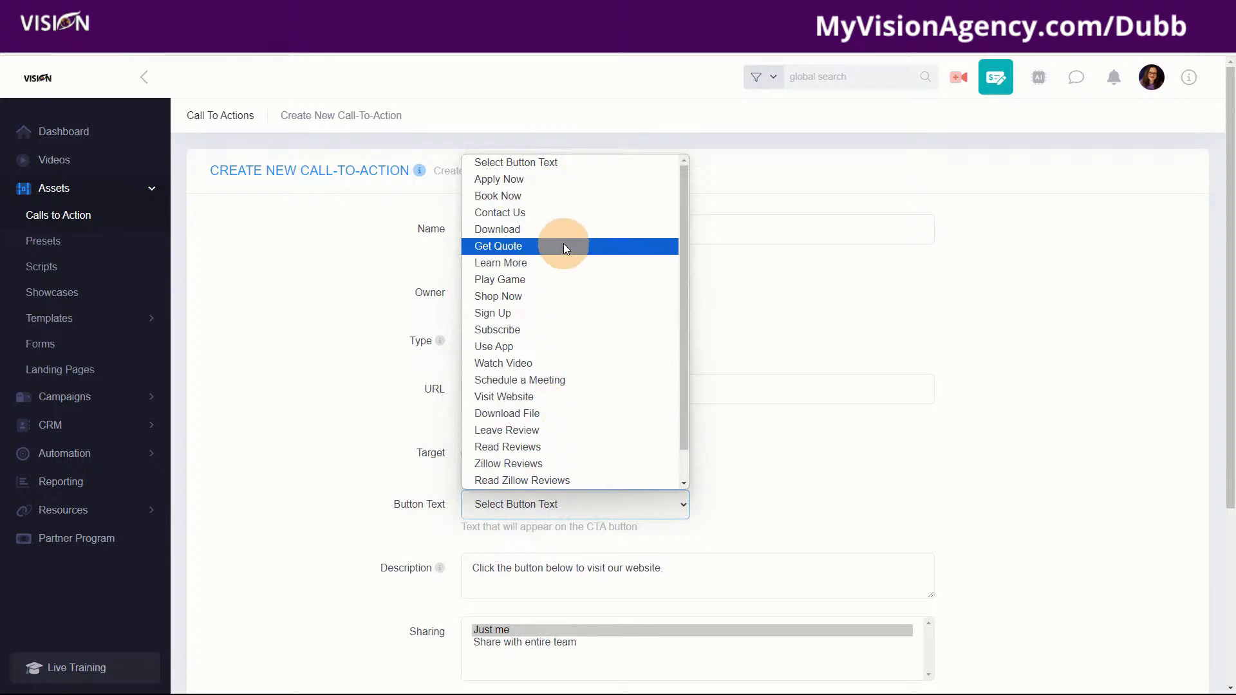
scroll(566, 292, down, 1)
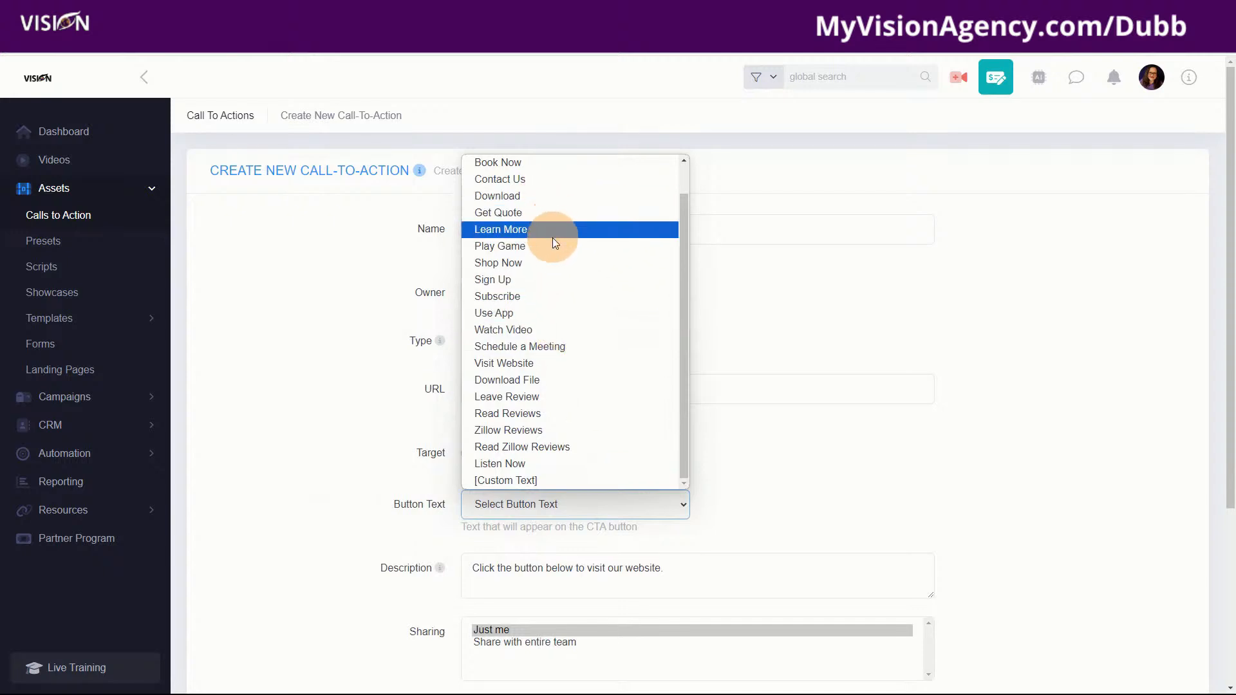
scroll(562, 302, up, 1)
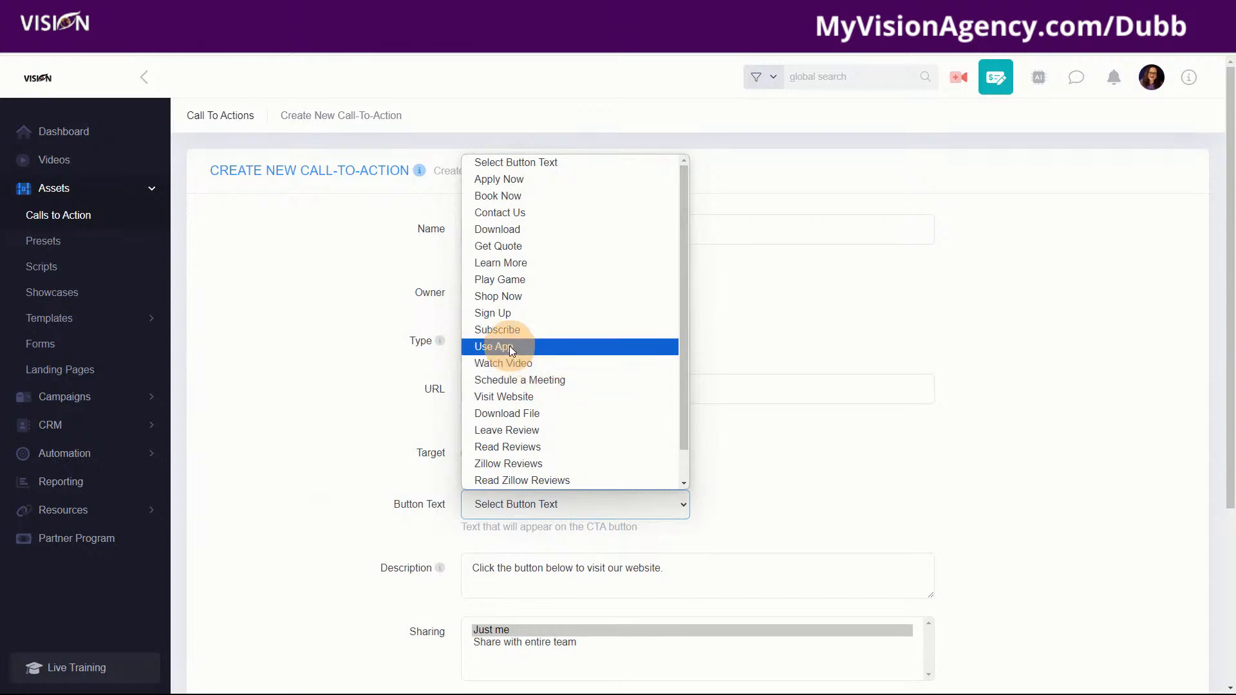
scroll(557, 432, down, 1)
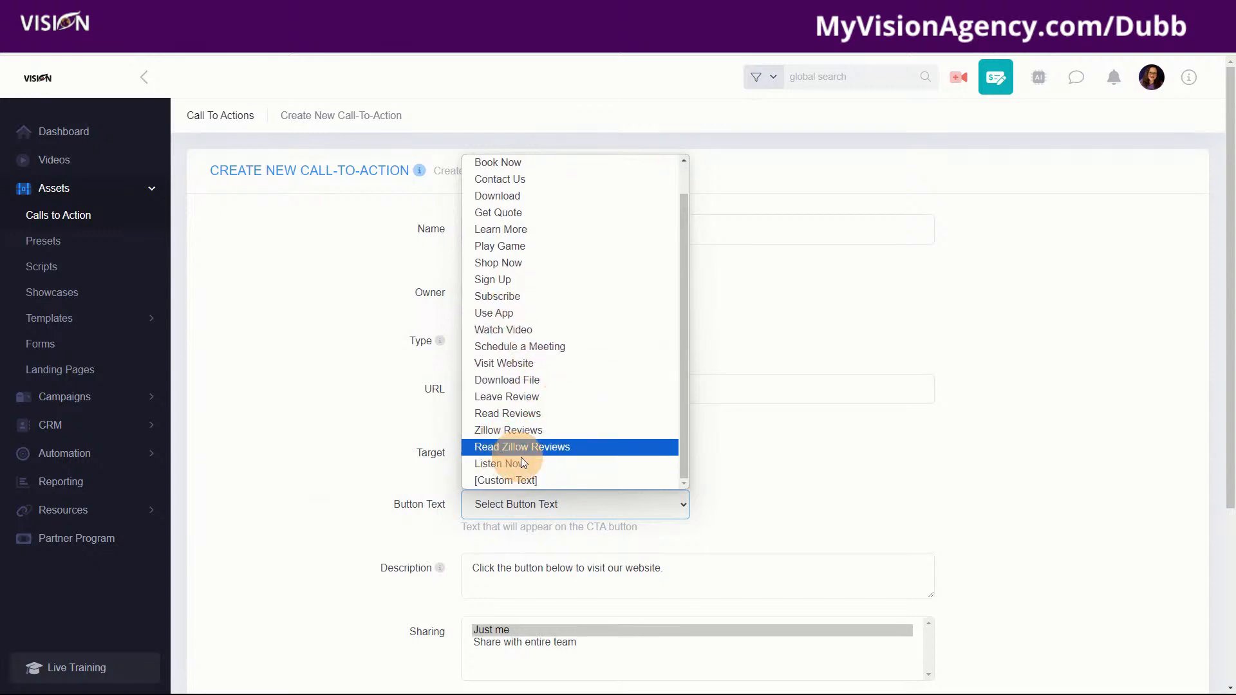
click(811, 464)
- Change the type to Video Reply to check its button text choices, and switch it to Embed Webpage
click(534, 341)
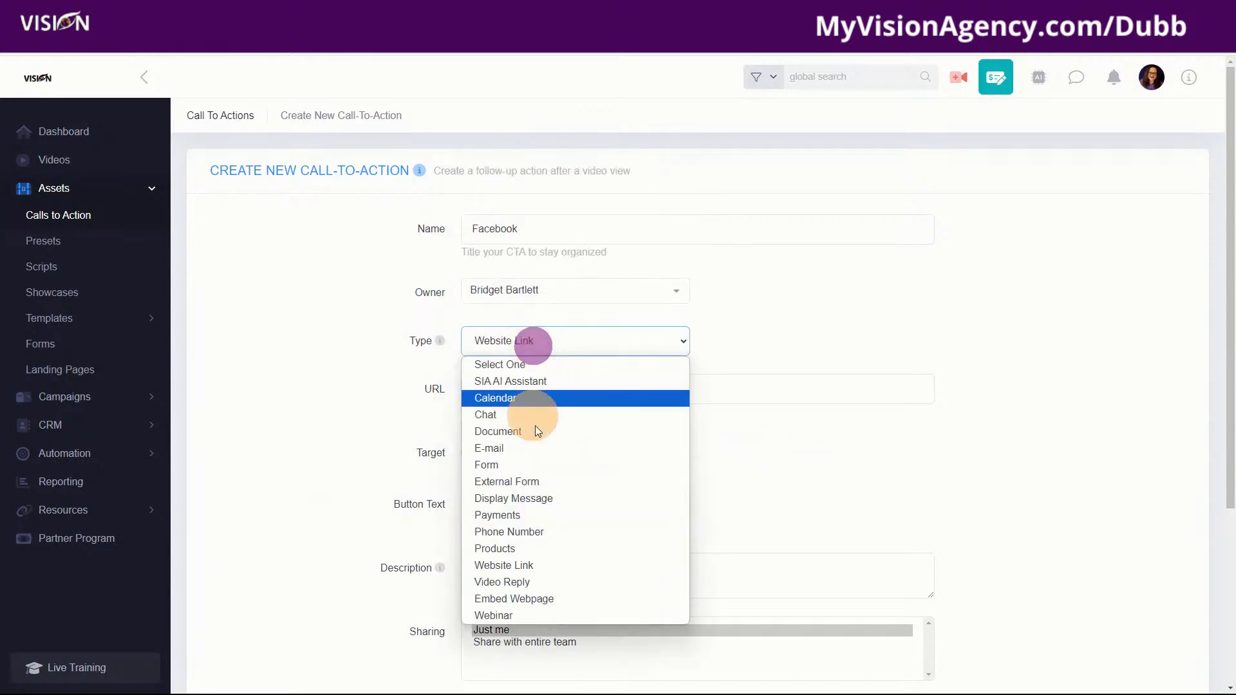
click(517, 583)
click(513, 390)
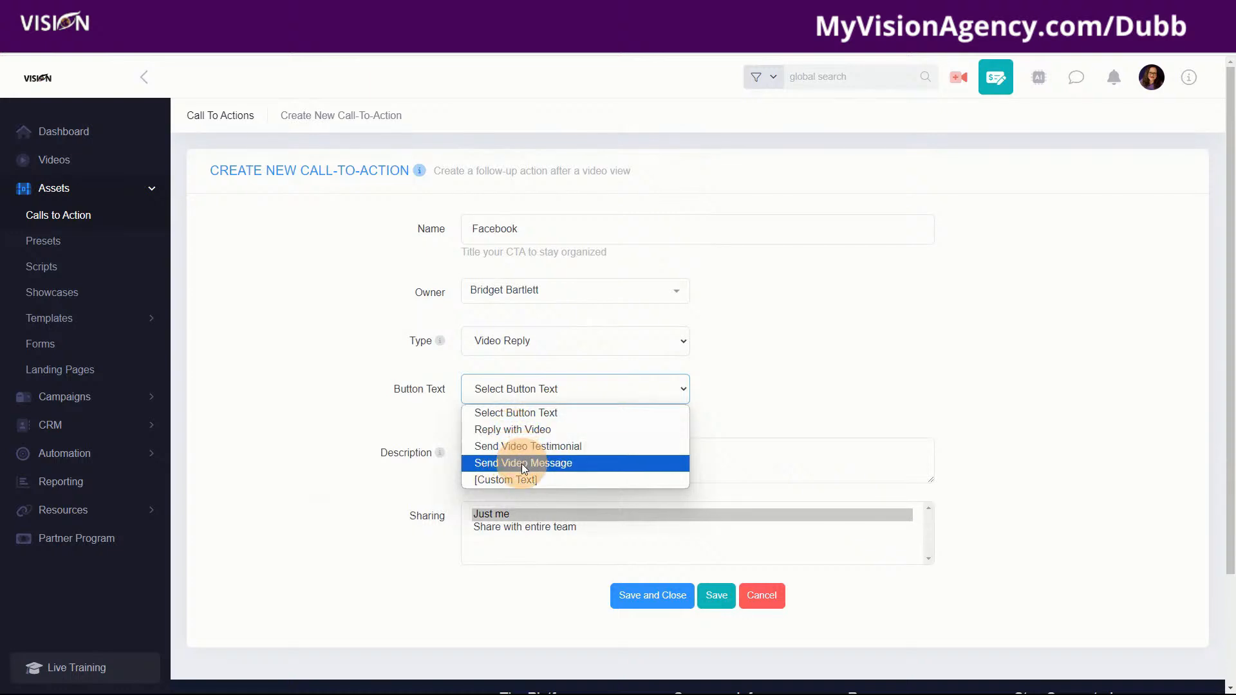
click(816, 362)
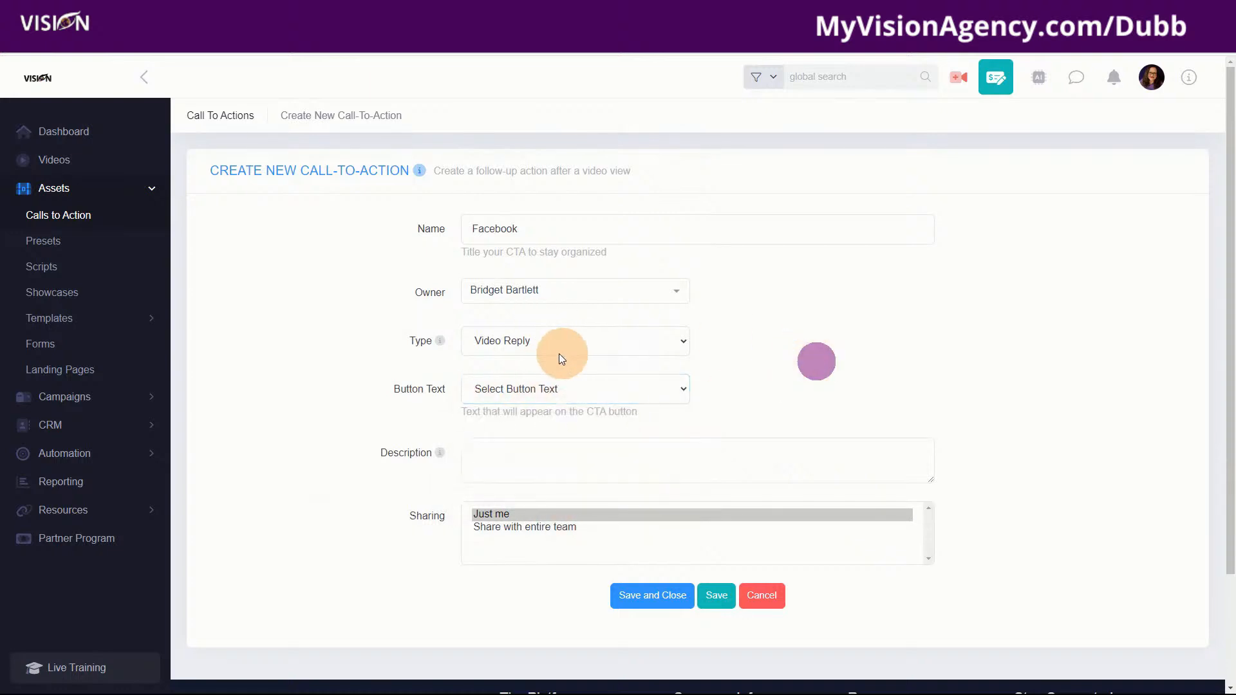
click(559, 354)
click(495, 596)
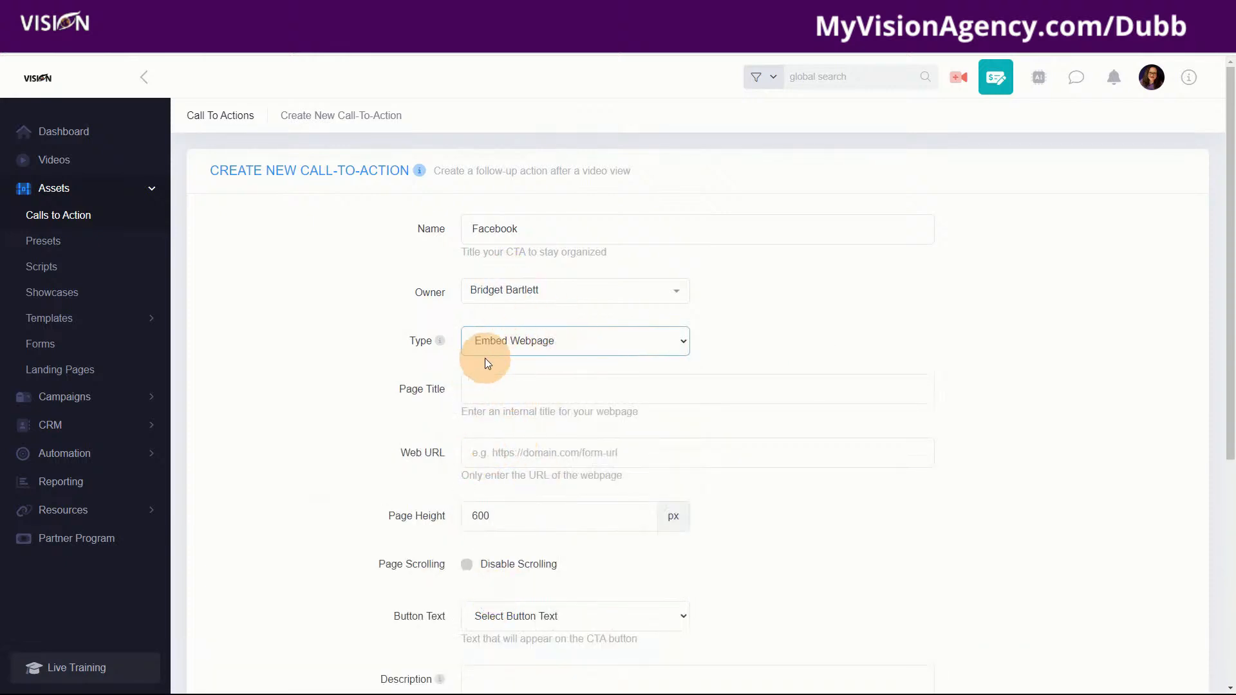
- Change the call-to-action type to Webinar with Zoom as the provider and review its fields
click(528, 341)
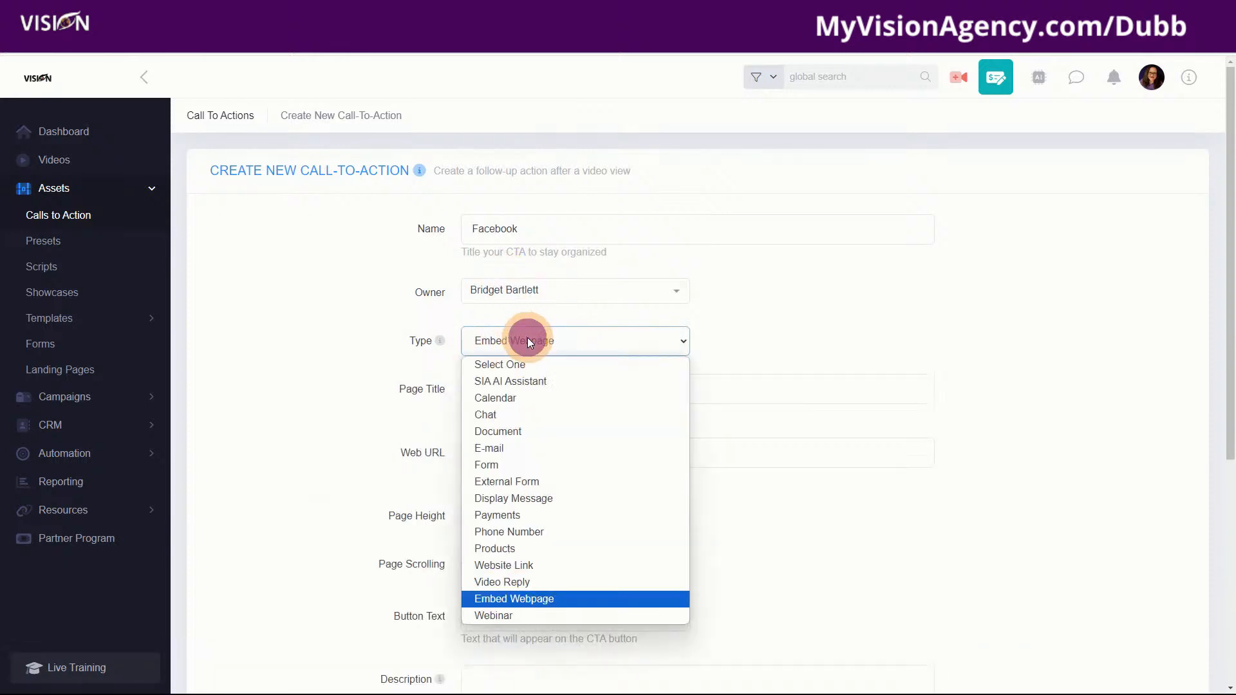
click(504, 617)
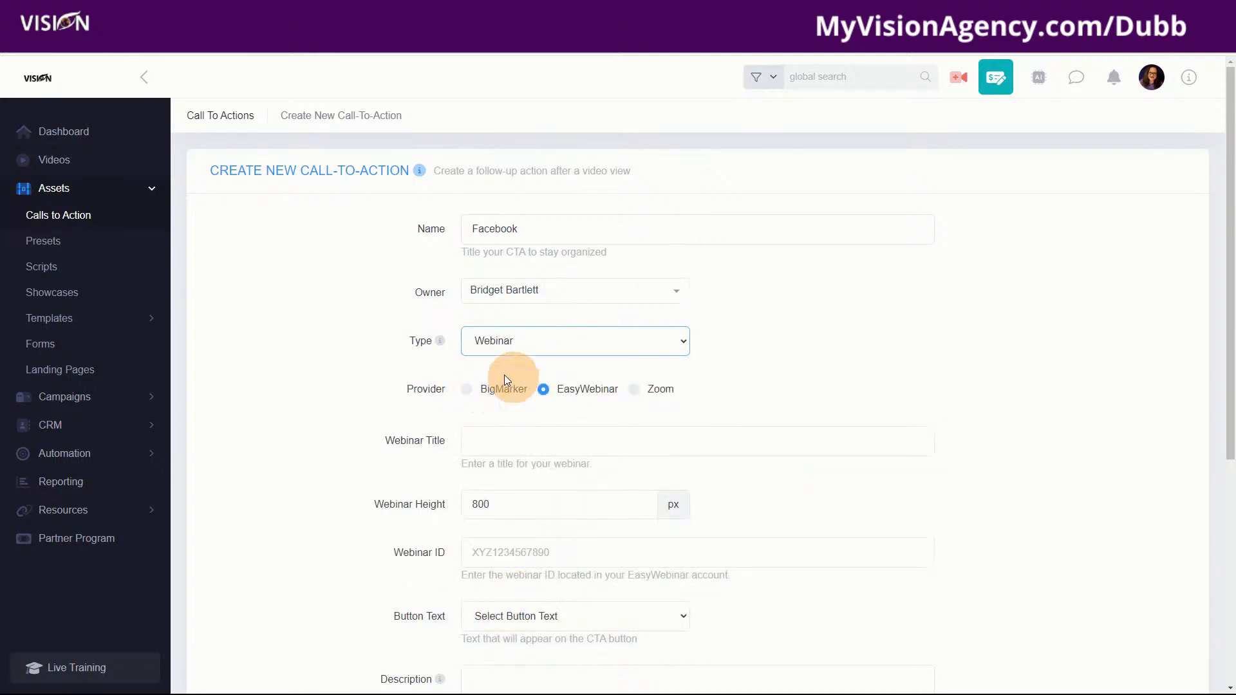
click(655, 390)
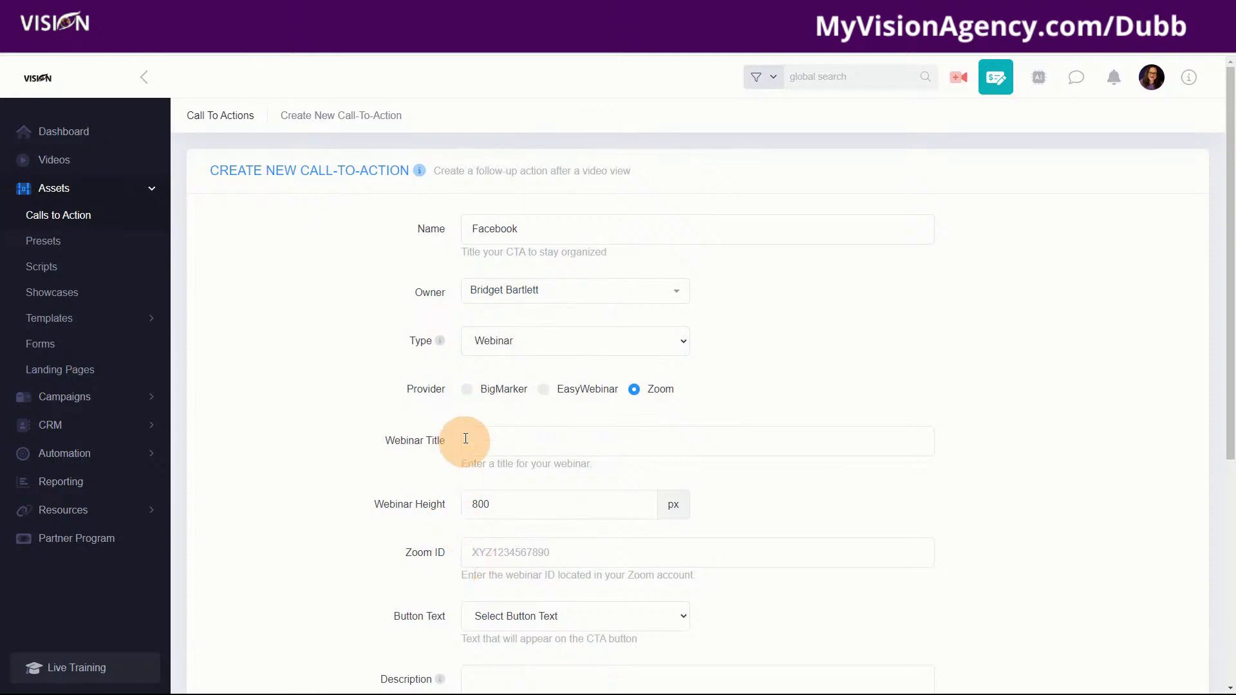
scroll(748, 392, down, 2)
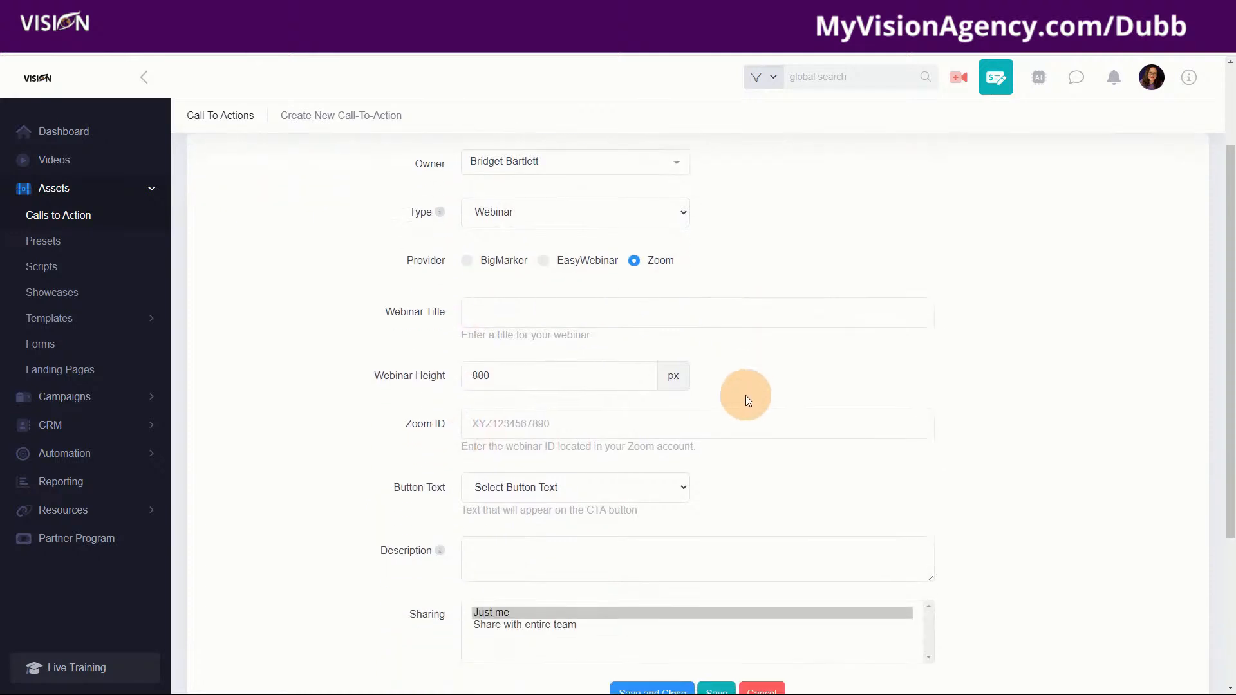
scroll(746, 393, up, 2)
- Set the call-to-action type back to Website Link
click(489, 340)
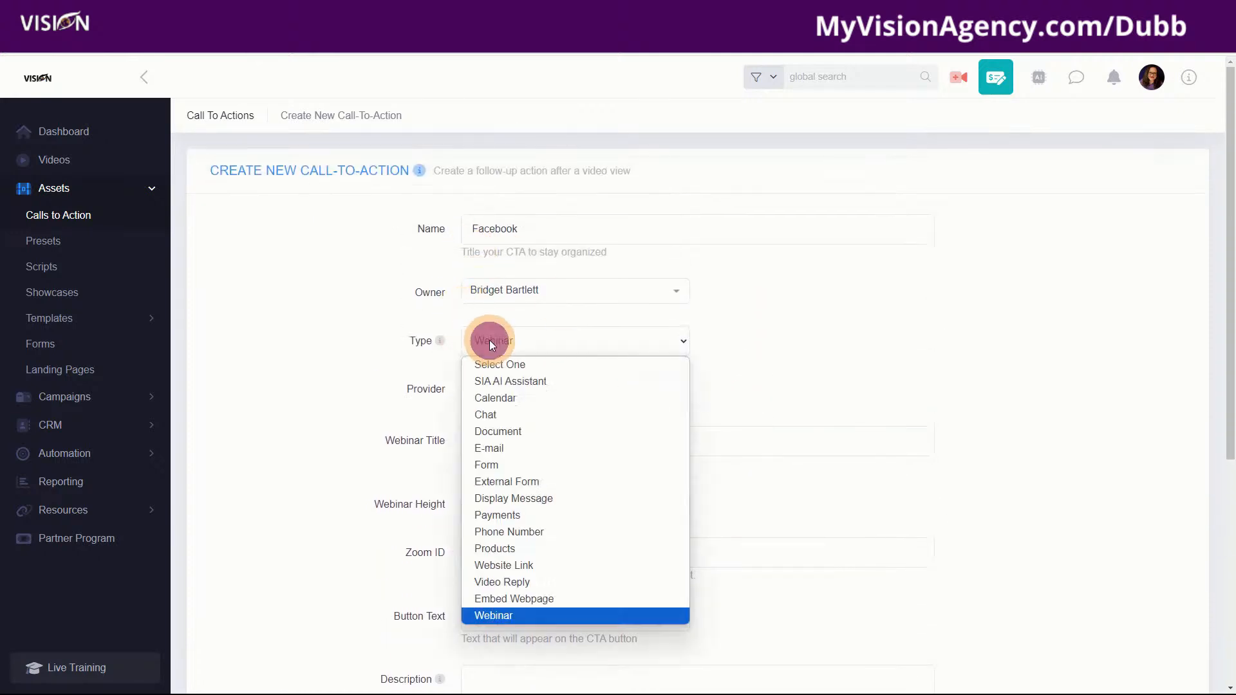
click(497, 566)
click(509, 389)
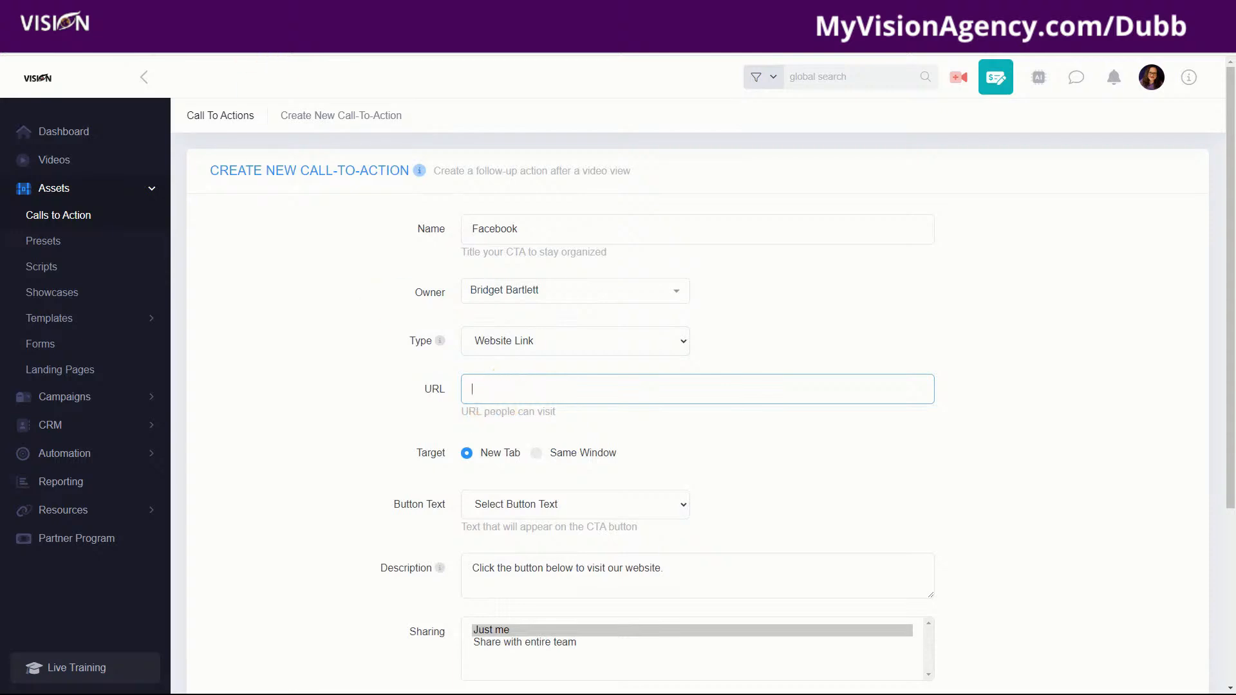
- Open your own Facebook profile in a new browser tab and enter its address as the call-to-action's URL
click(227, 13)
click(253, 39)
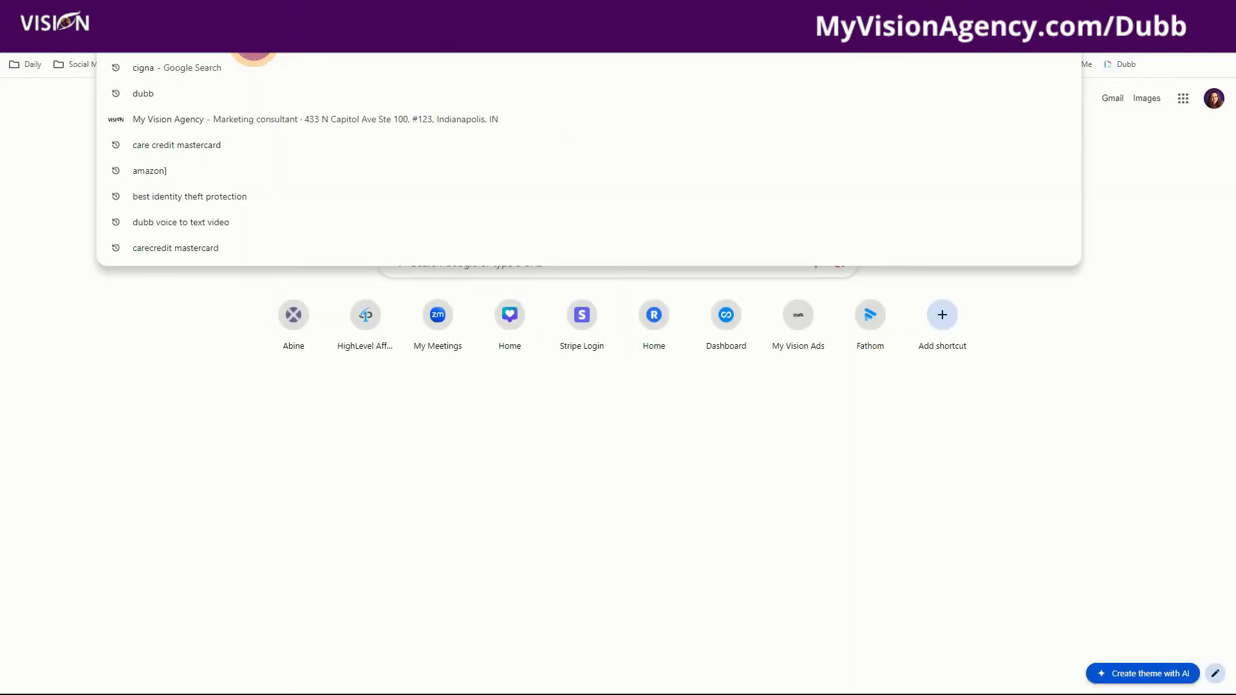
text(face)
key(Return)
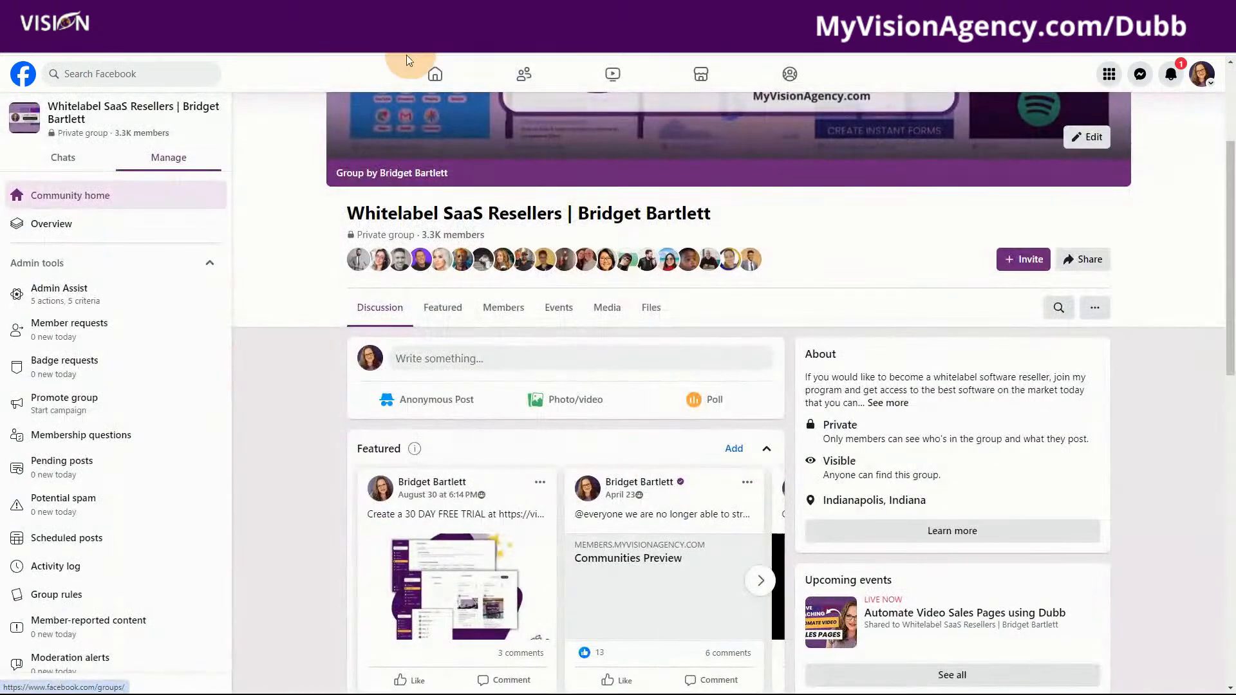
click(427, 70)
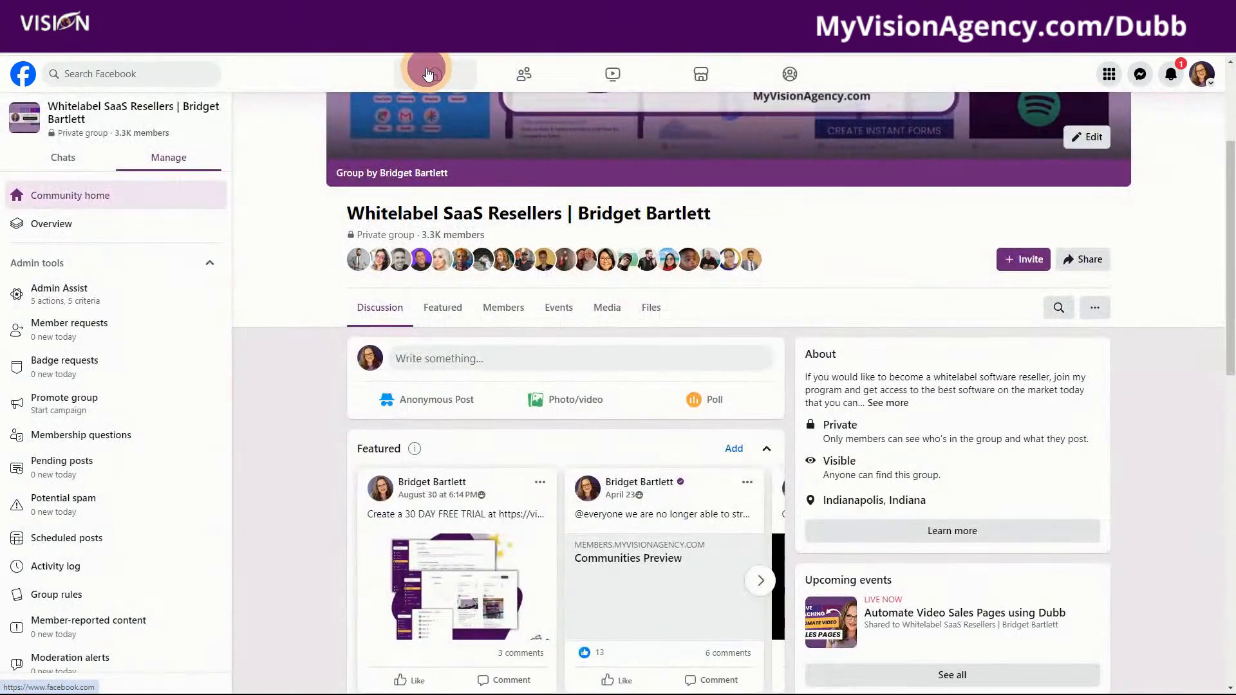
click(1201, 73)
click(1040, 118)
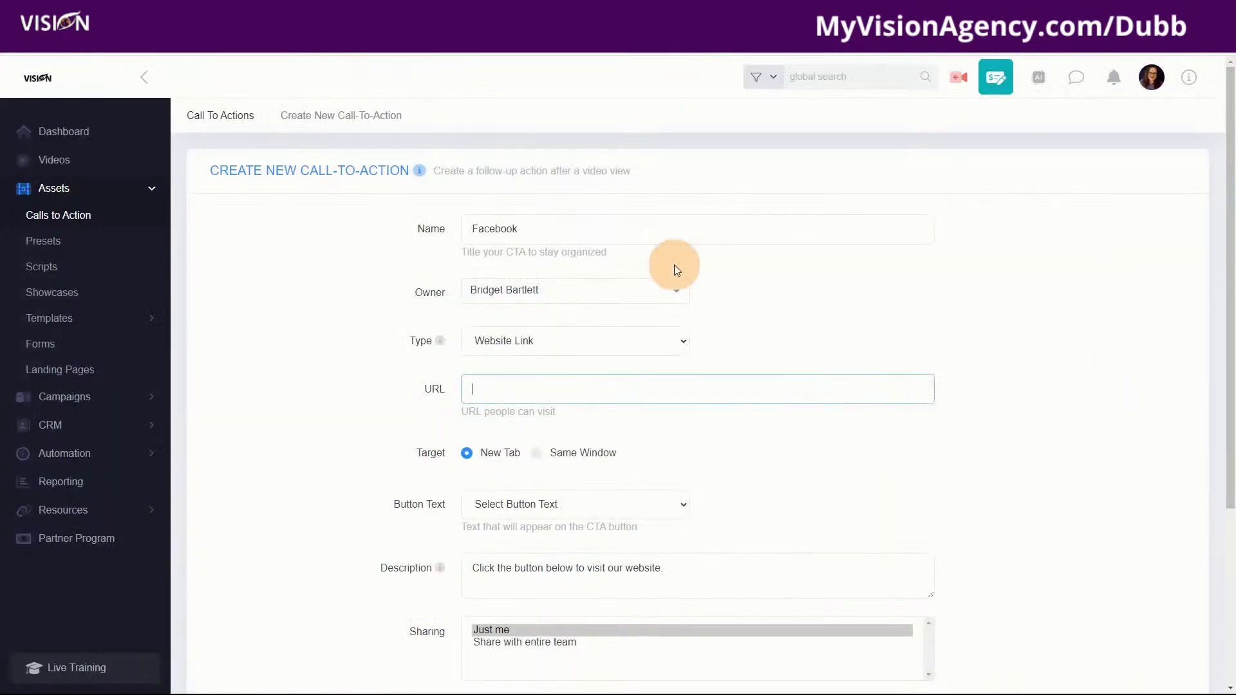
click(512, 379)
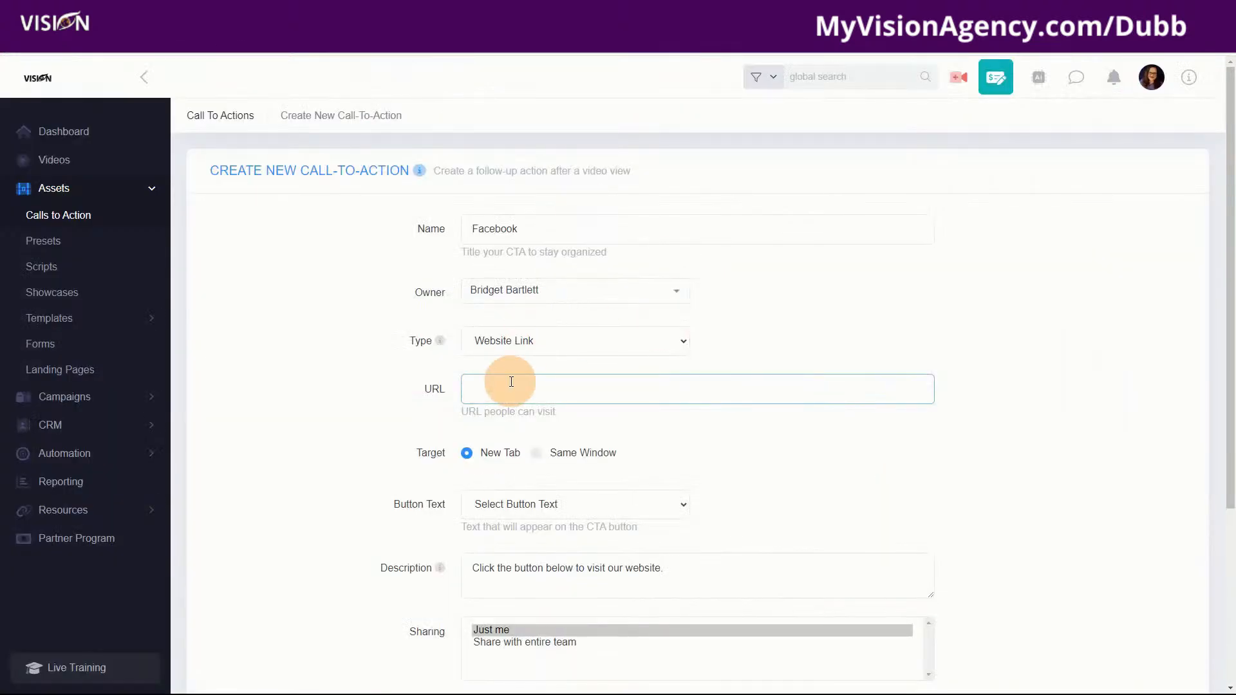
text(https://www.facebook.com/bbartlettvision/)
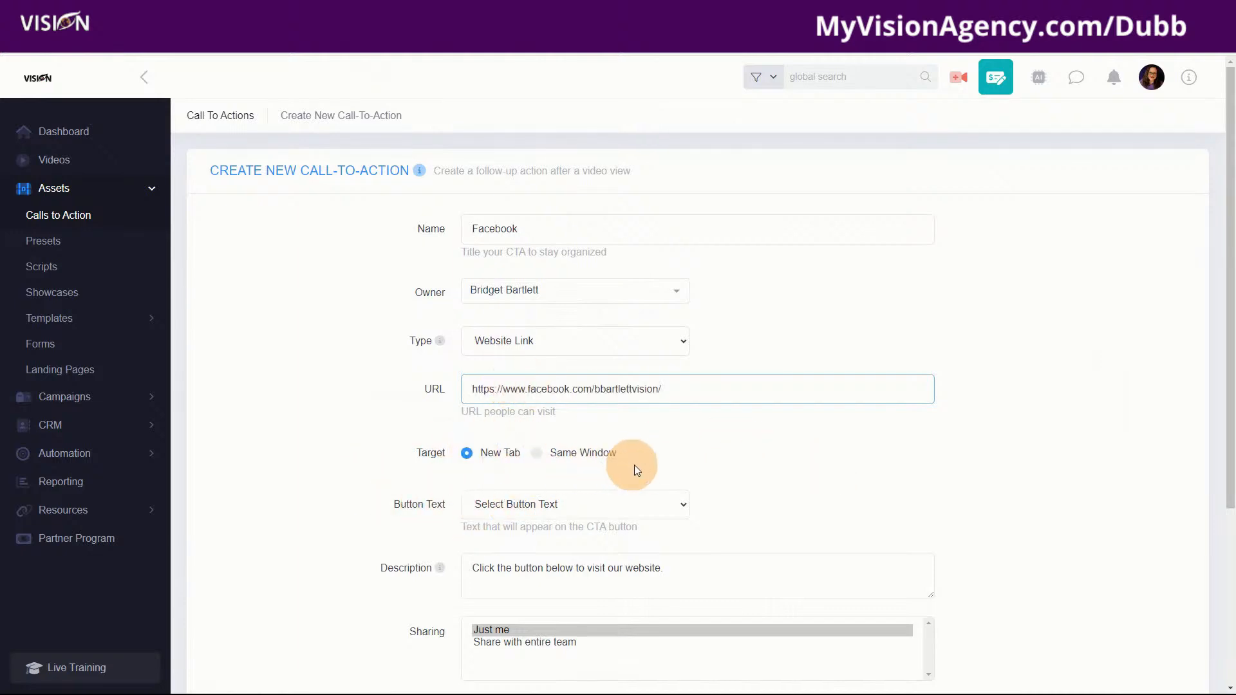
- Set the button text to [Custom Text] reading "Send me a friend request"
scroll(534, 503, down, 2)
click(497, 373)
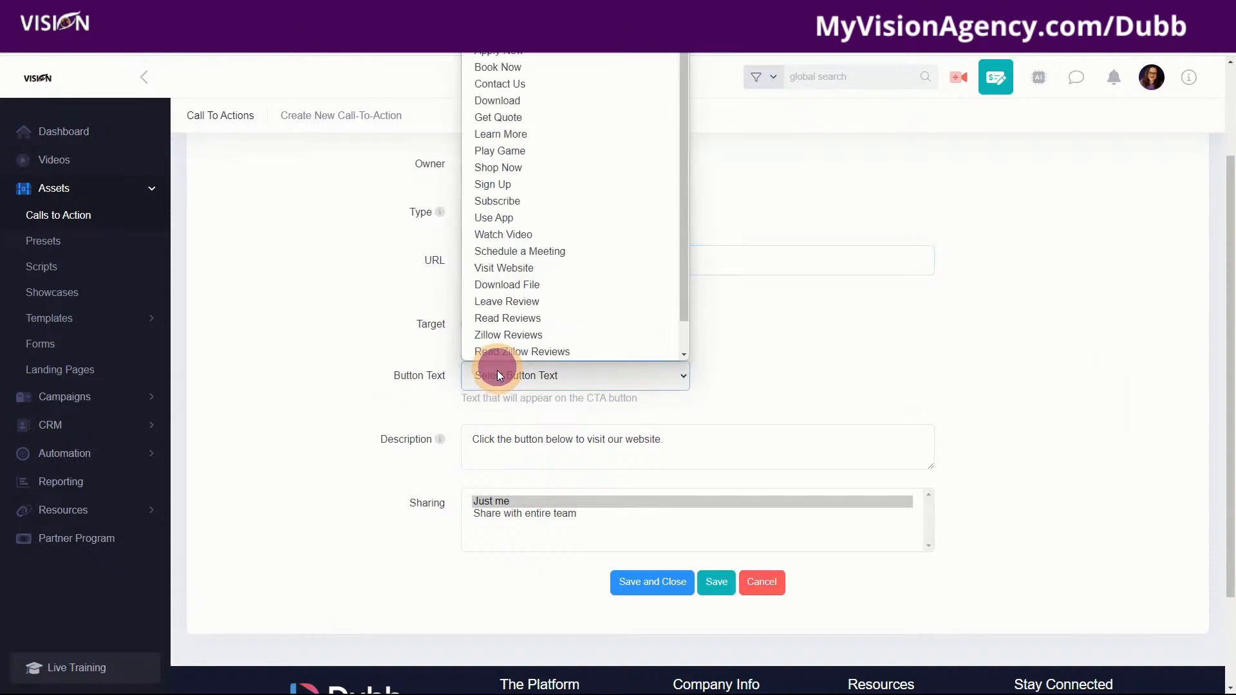
scroll(556, 338, down, 1)
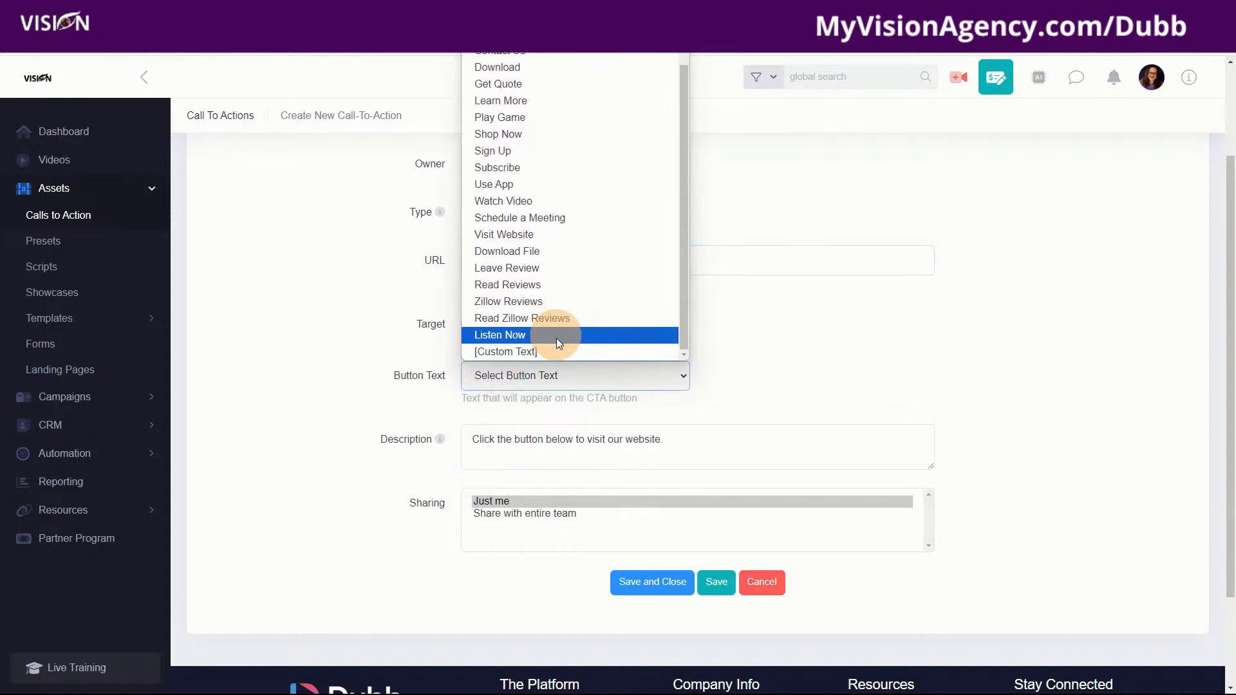
click(519, 354)
click(782, 373)
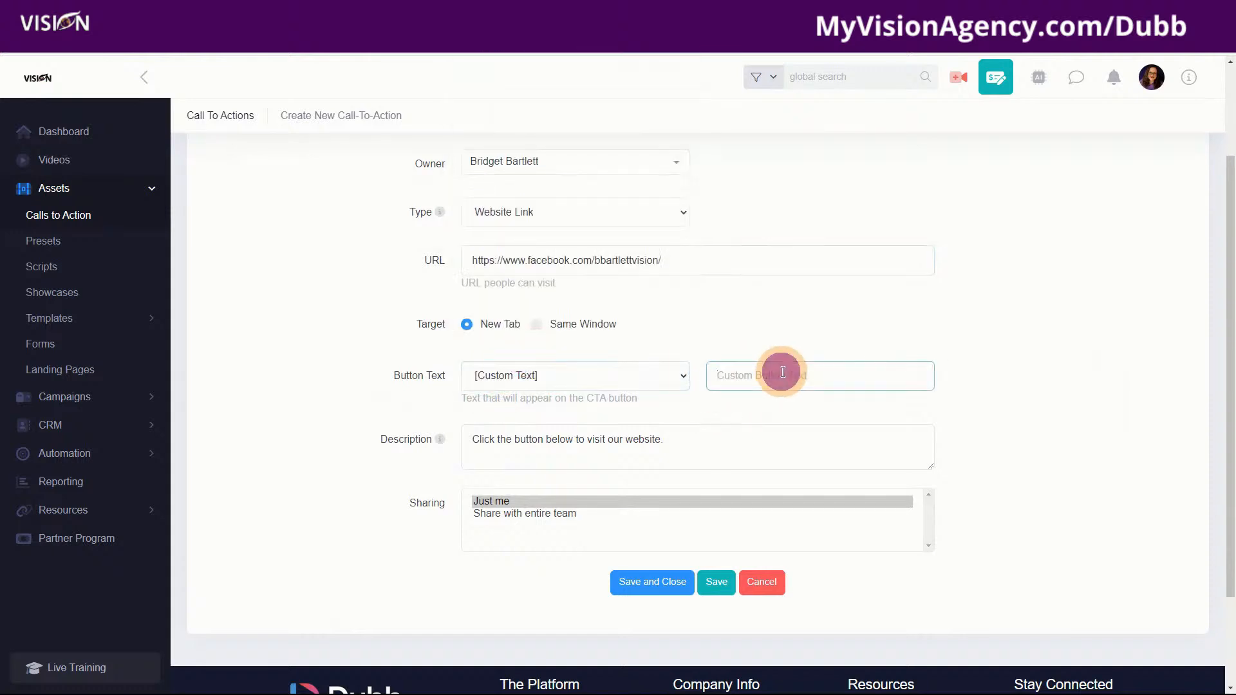
text(Send me a friend req)
key(Tab)
text(ue)
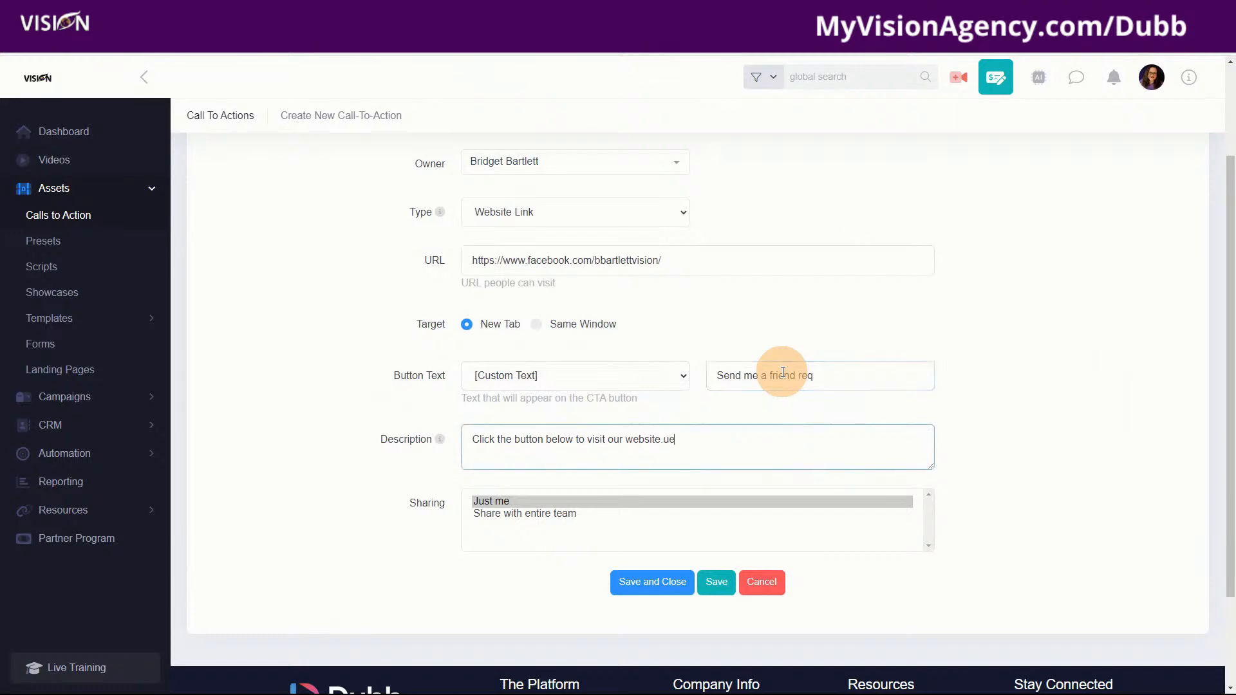
click(821, 376)
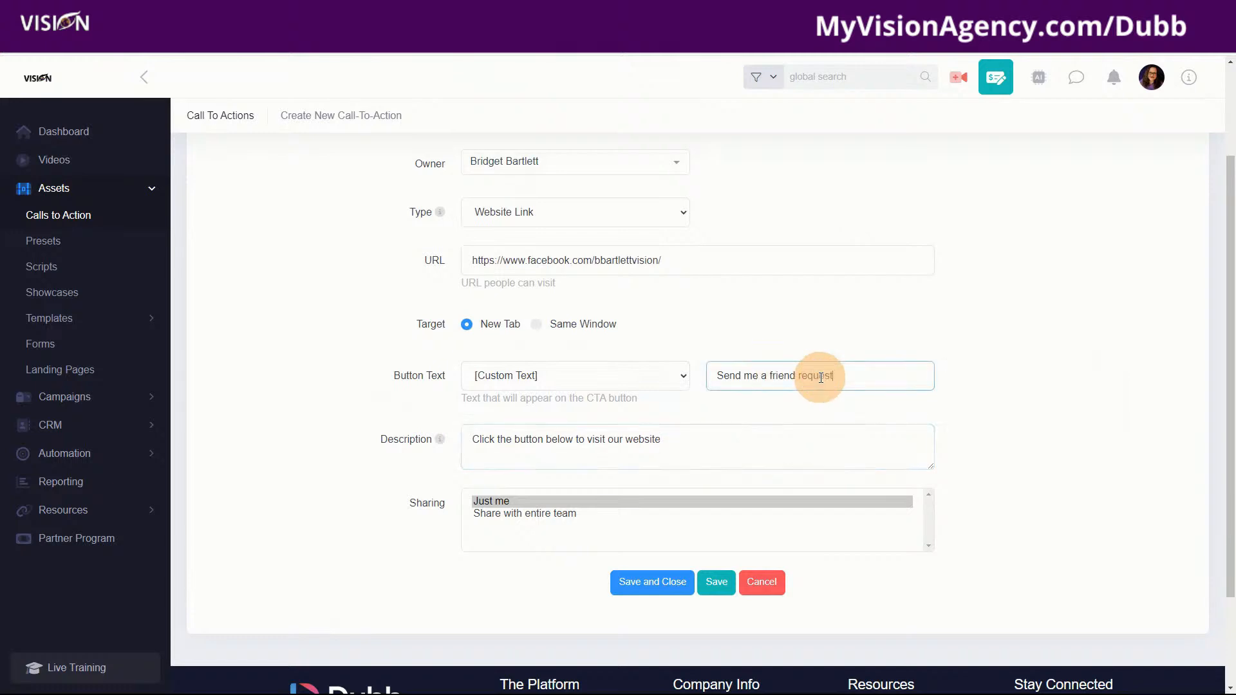
- Replace the description with "Click here to send me a friend request", and save and close the call-to-action
click(473, 440)
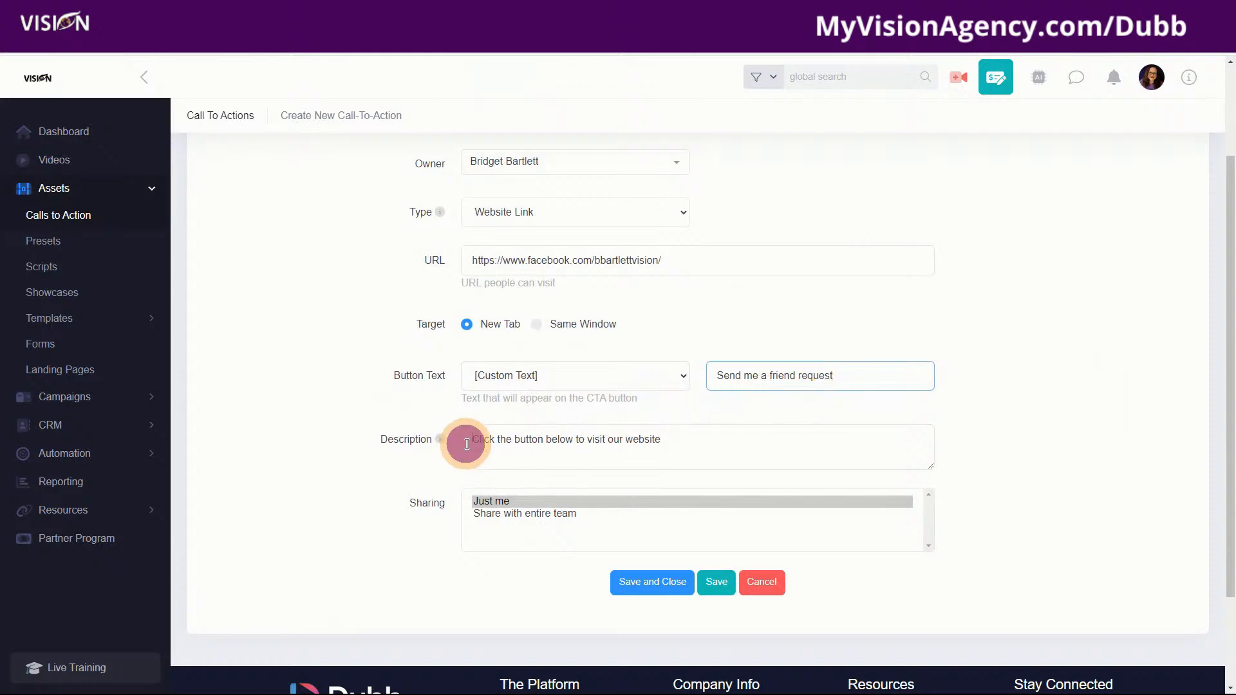
drag(474, 440, 740, 436)
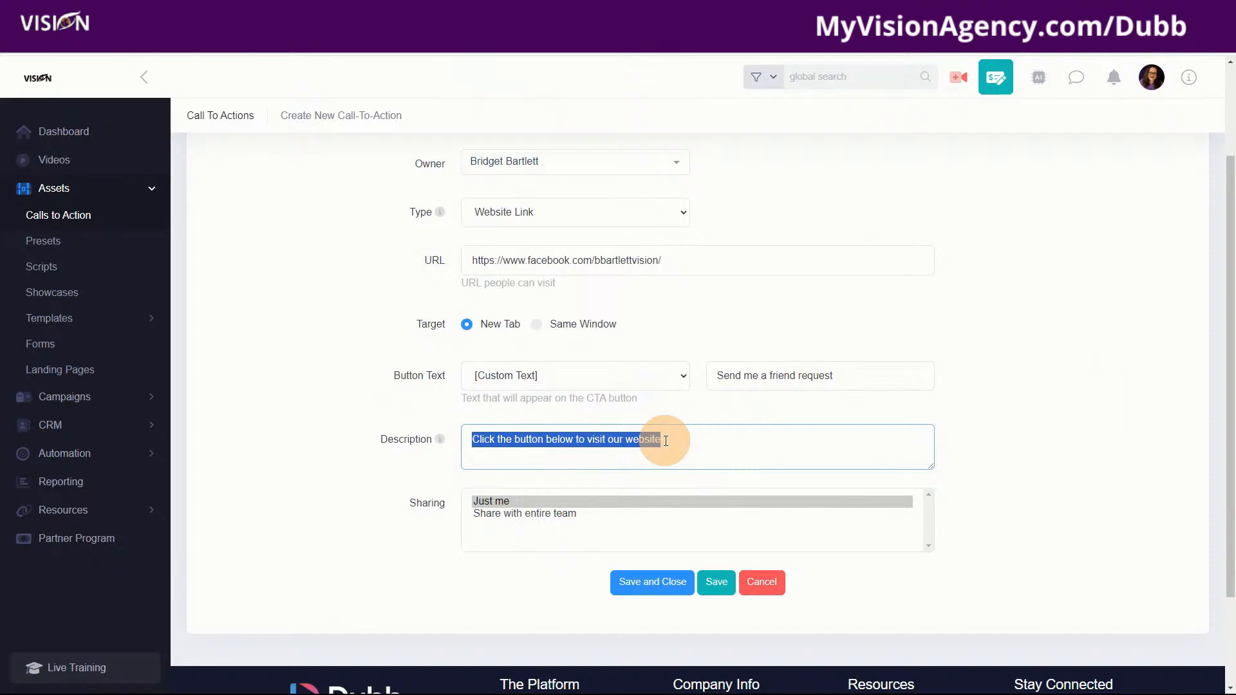
text(C)
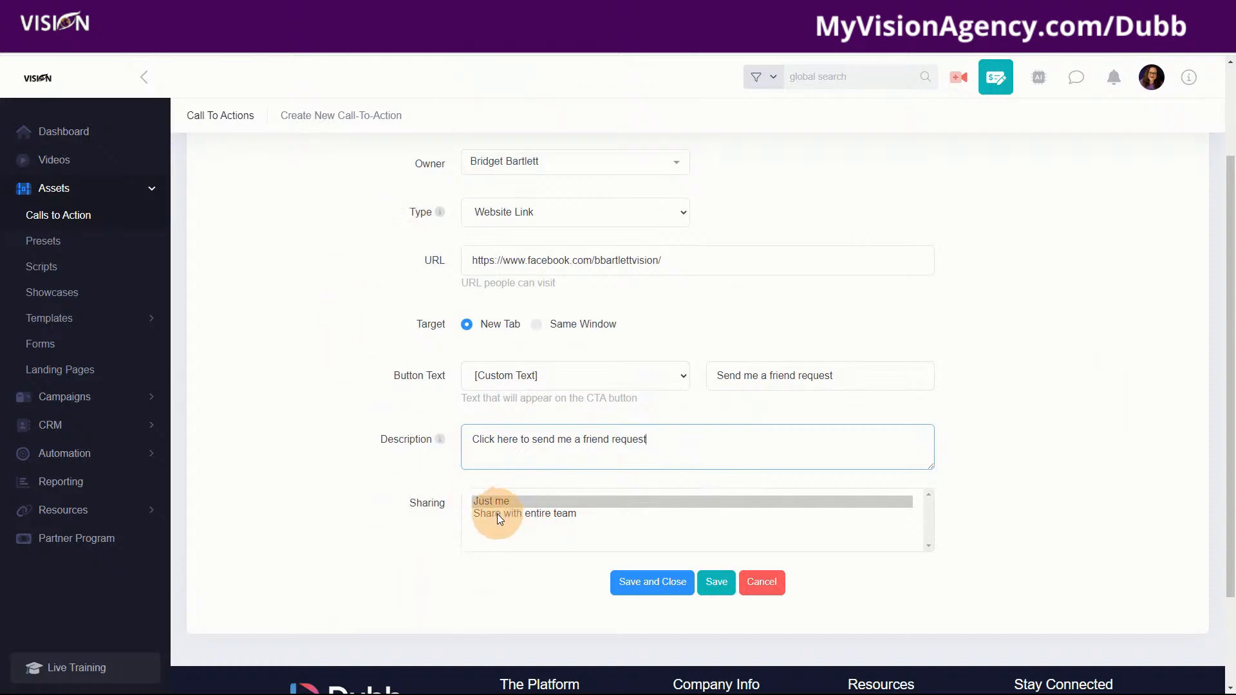
click(630, 583)
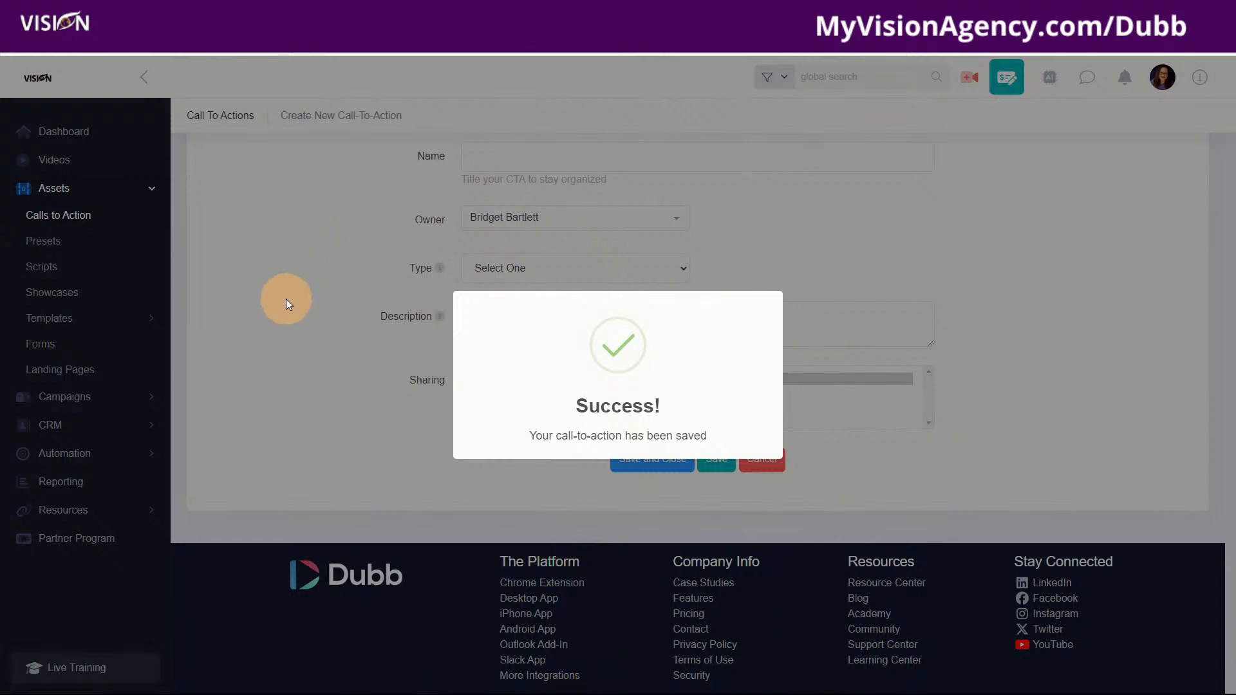
- Look at the preset choices of the upper Sep 16, 2024 video, and open the list of saved presets
click(283, 283)
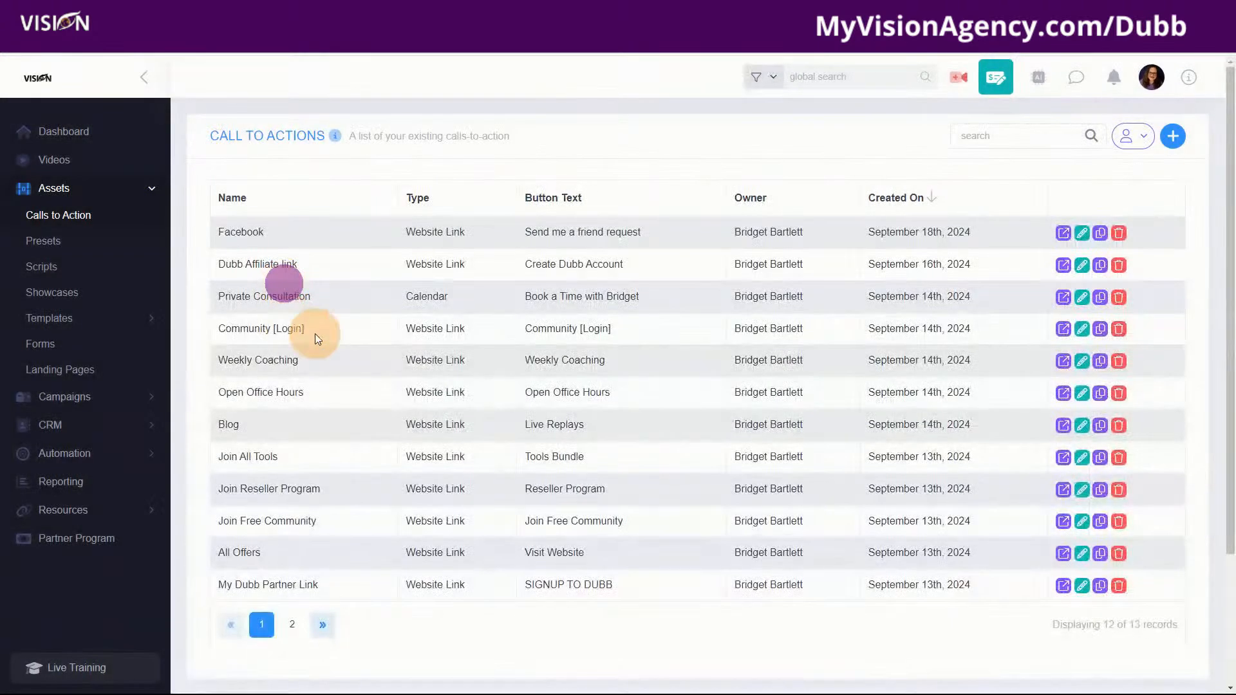
click(62, 163)
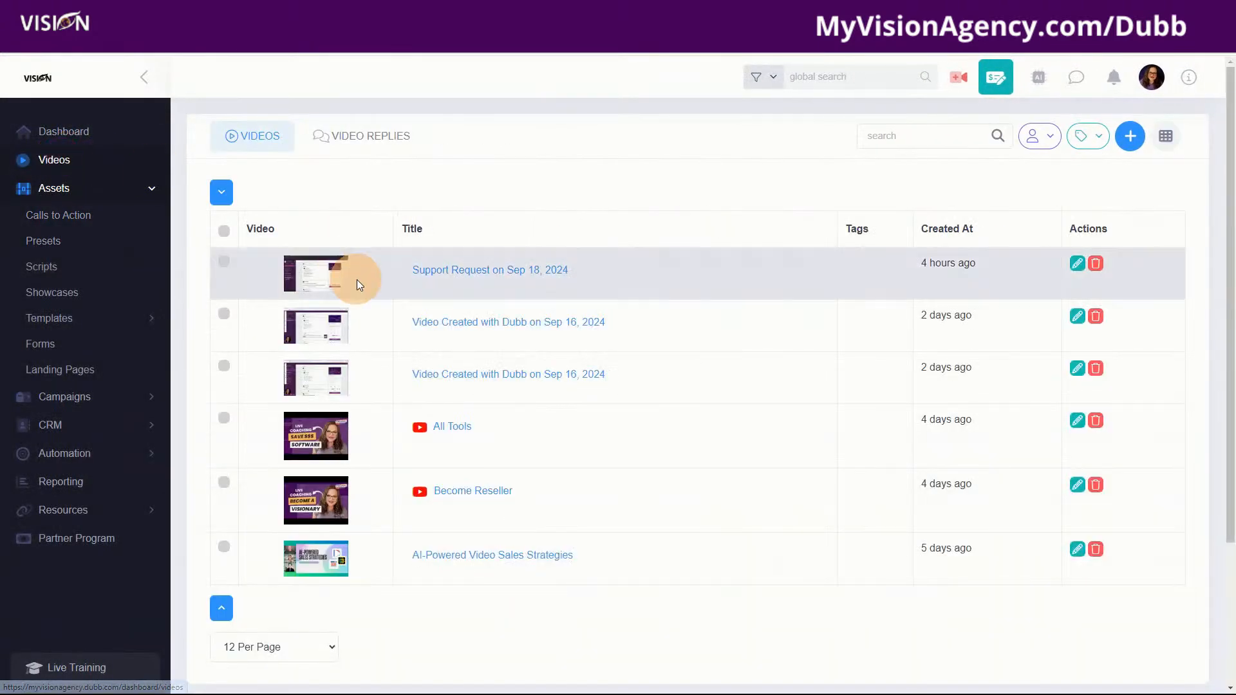
click(494, 321)
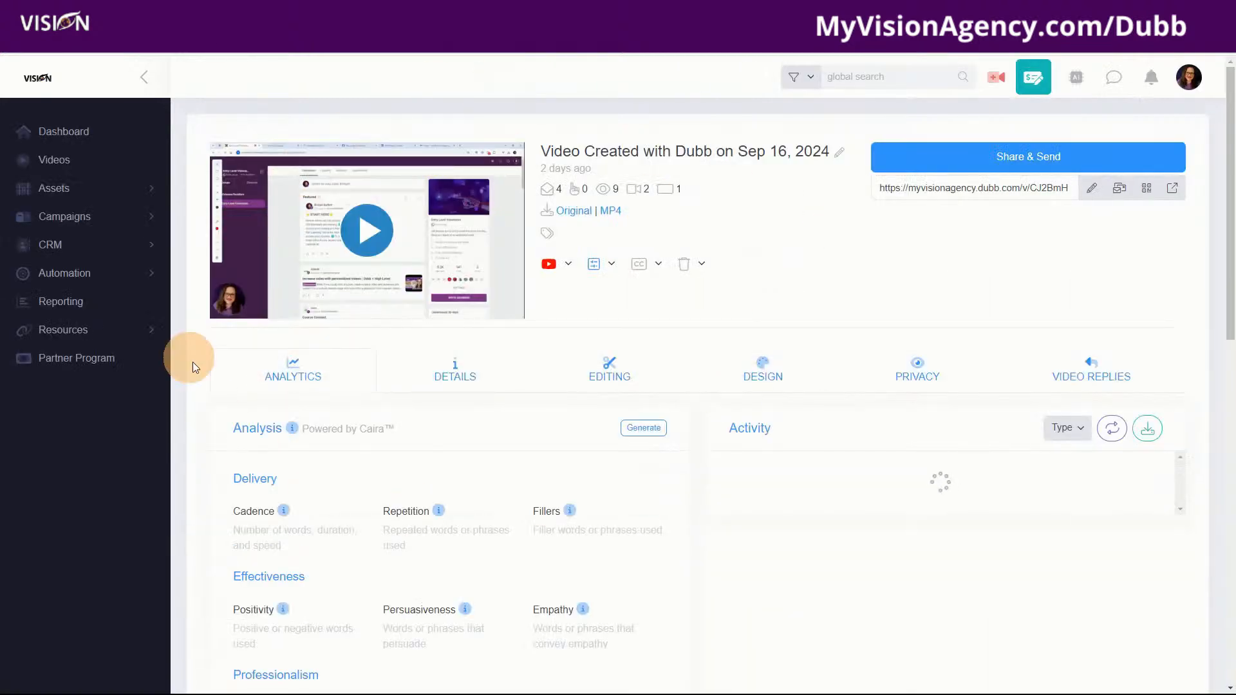
click(610, 265)
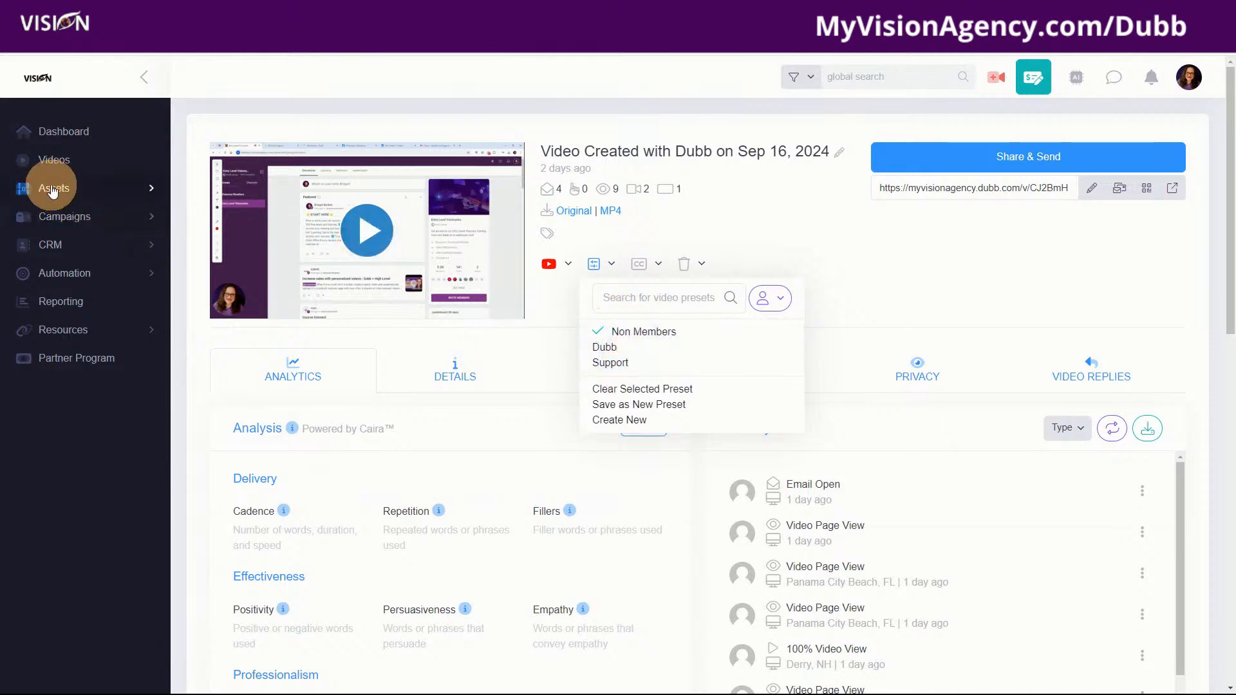
click(77, 191)
click(43, 240)
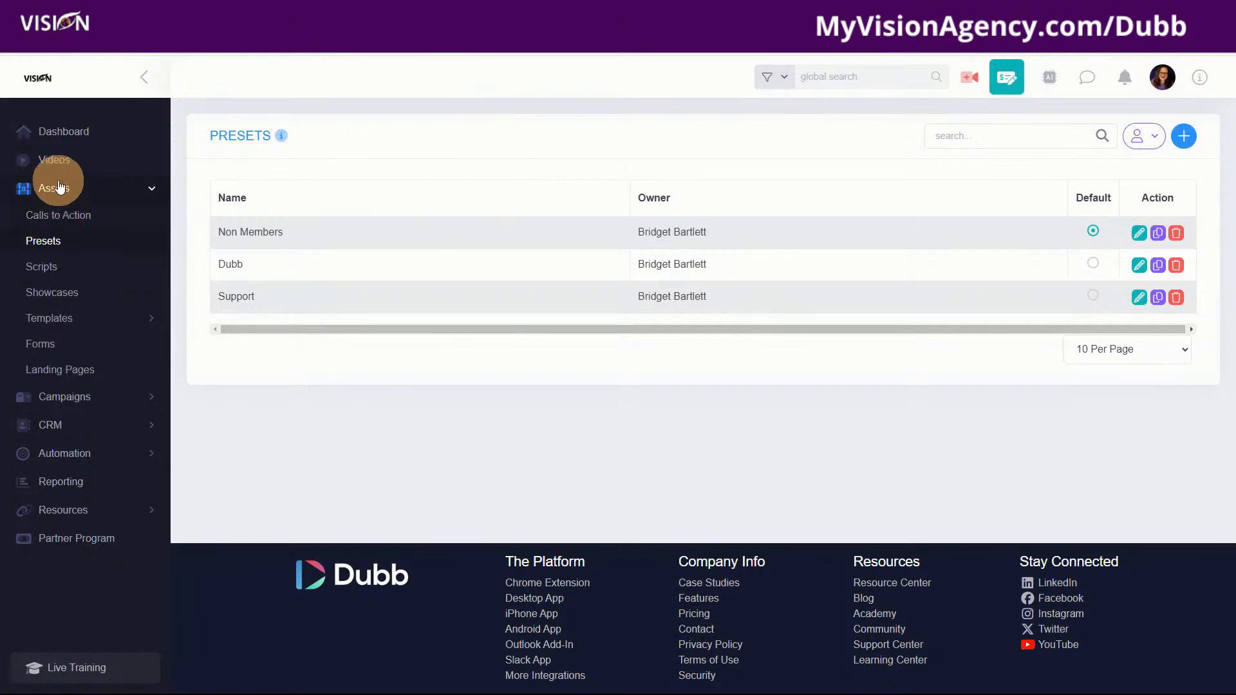
- Reopen the upper Sep 16, 2024 video's preset choices, and view the list of existing calls to action
click(54, 159)
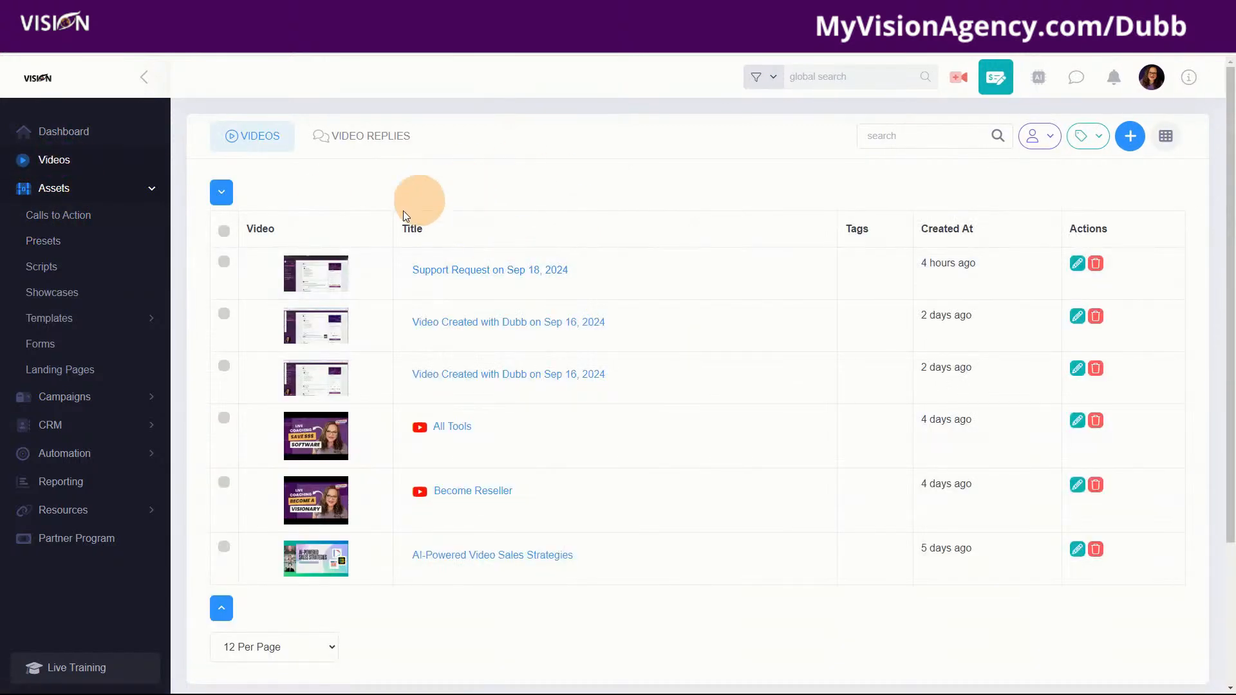
click(450, 322)
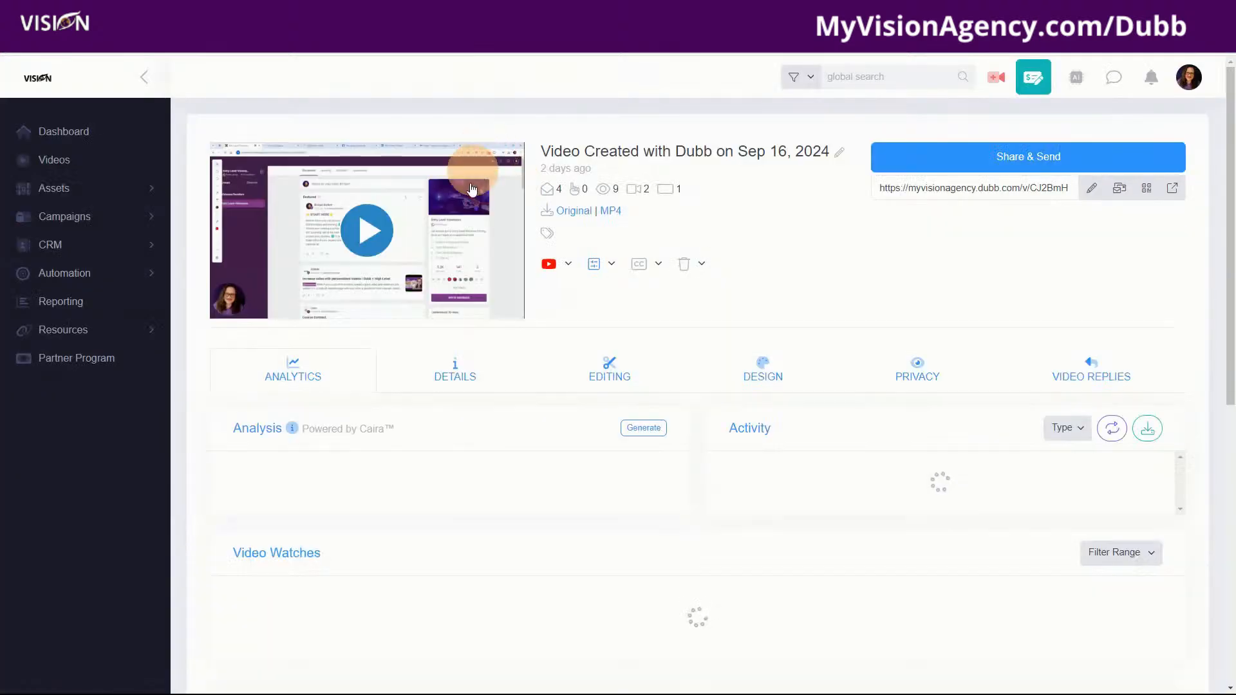
click(605, 264)
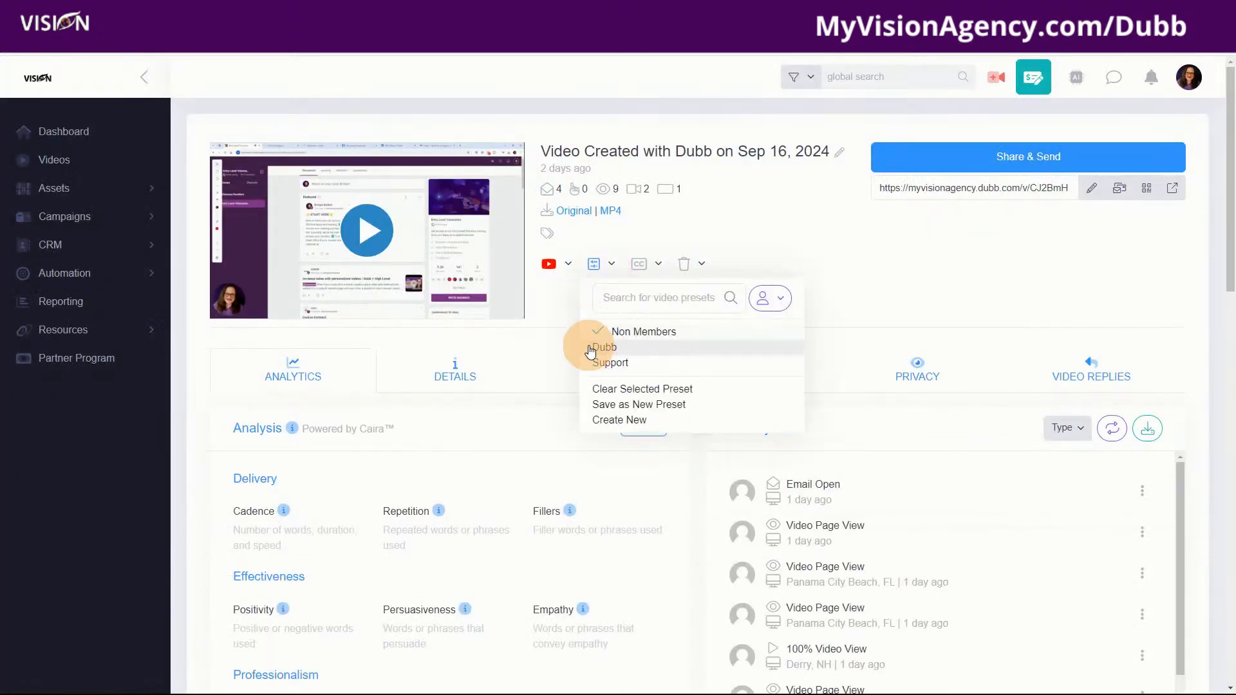
click(54, 188)
click(67, 215)
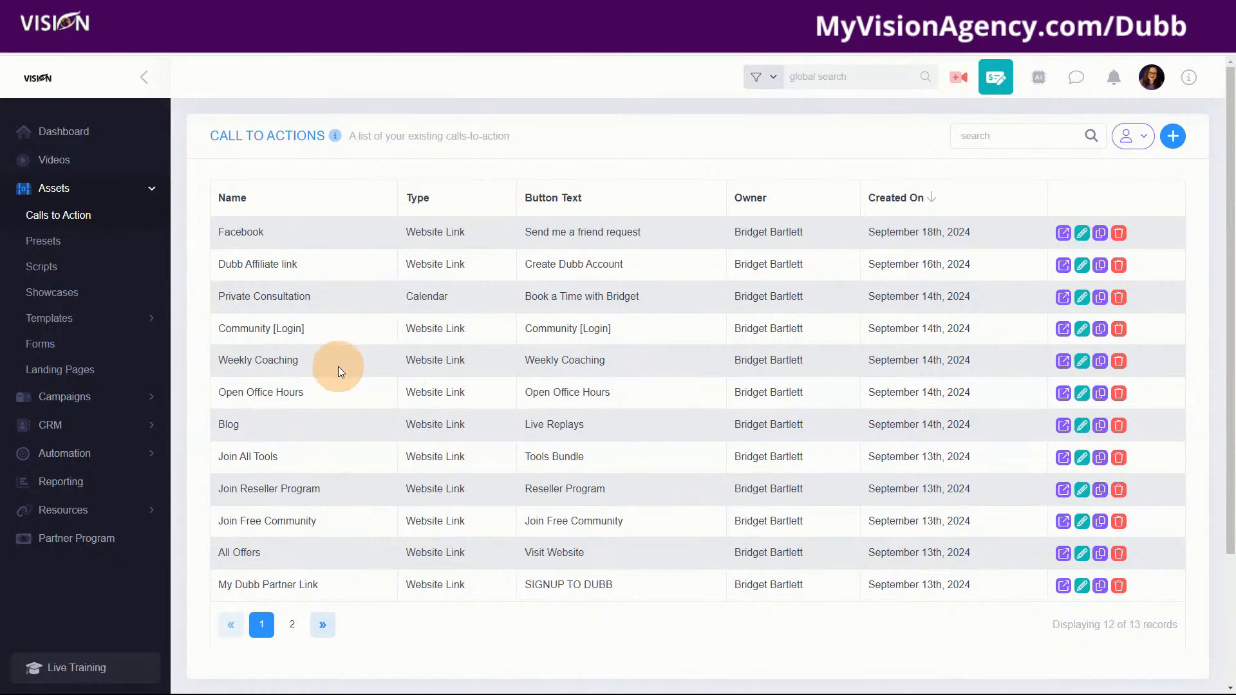
- Start a new video preset named "Training" with the description "This is the description of our preset page"
click(53, 239)
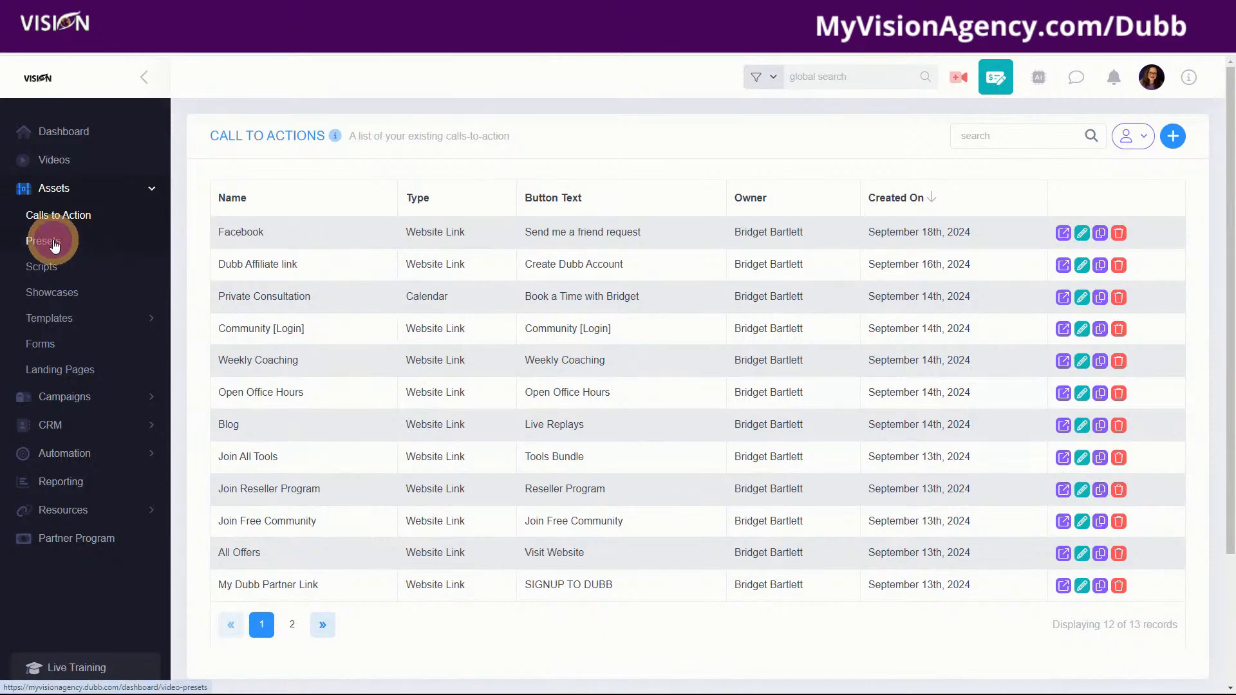
click(1184, 136)
click(493, 228)
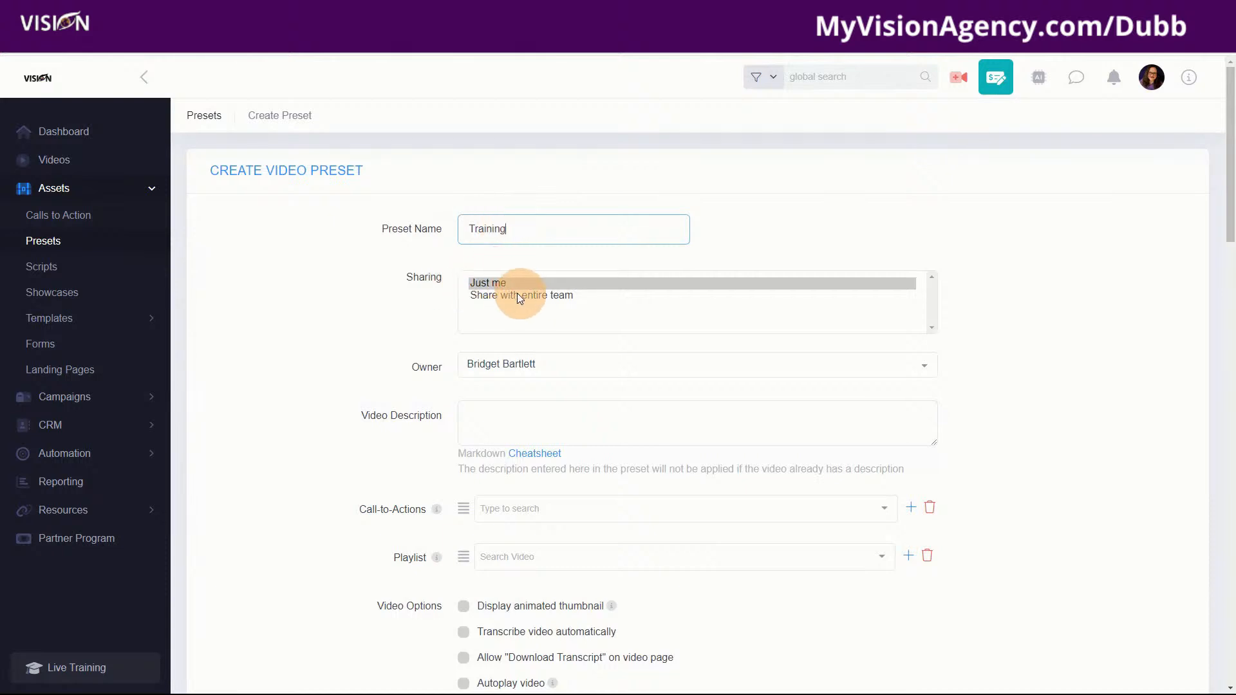
click(499, 366)
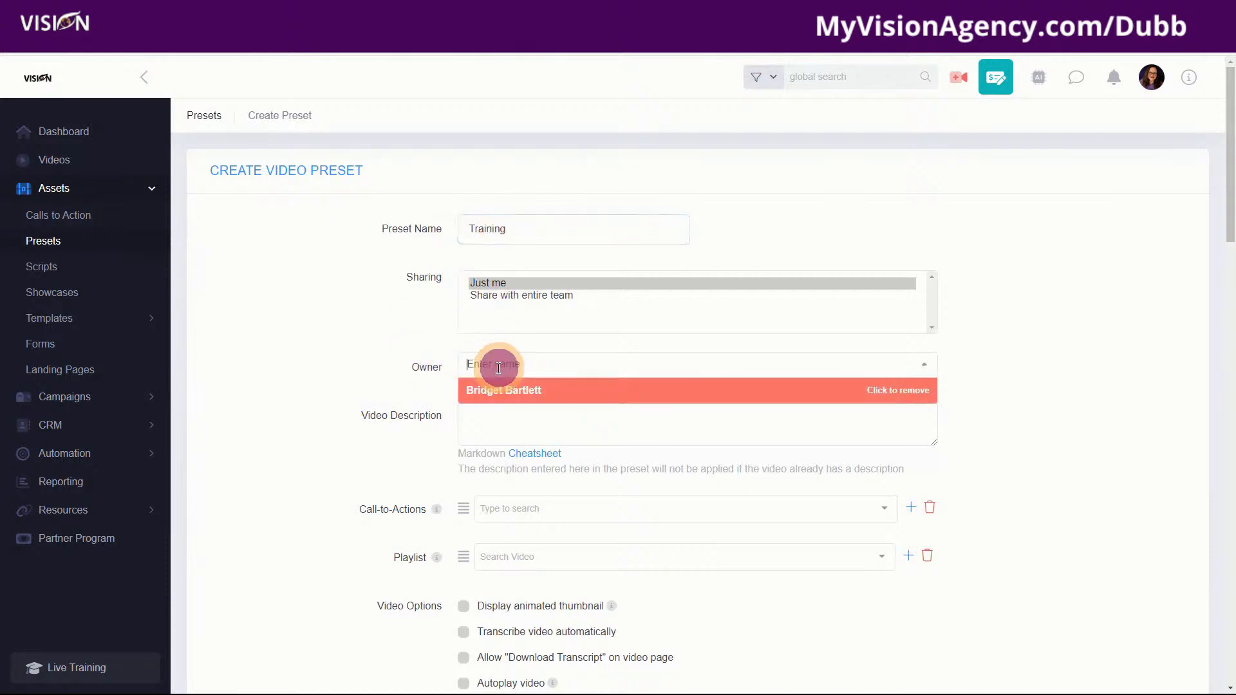
click(423, 354)
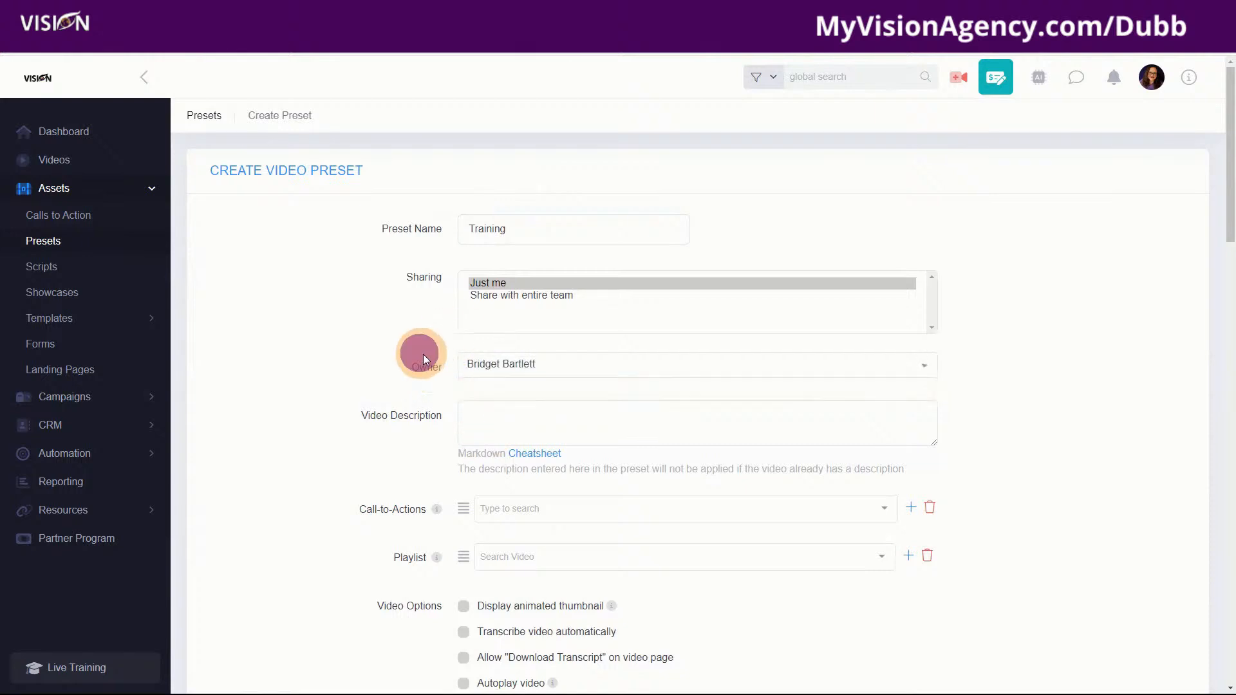
click(492, 413)
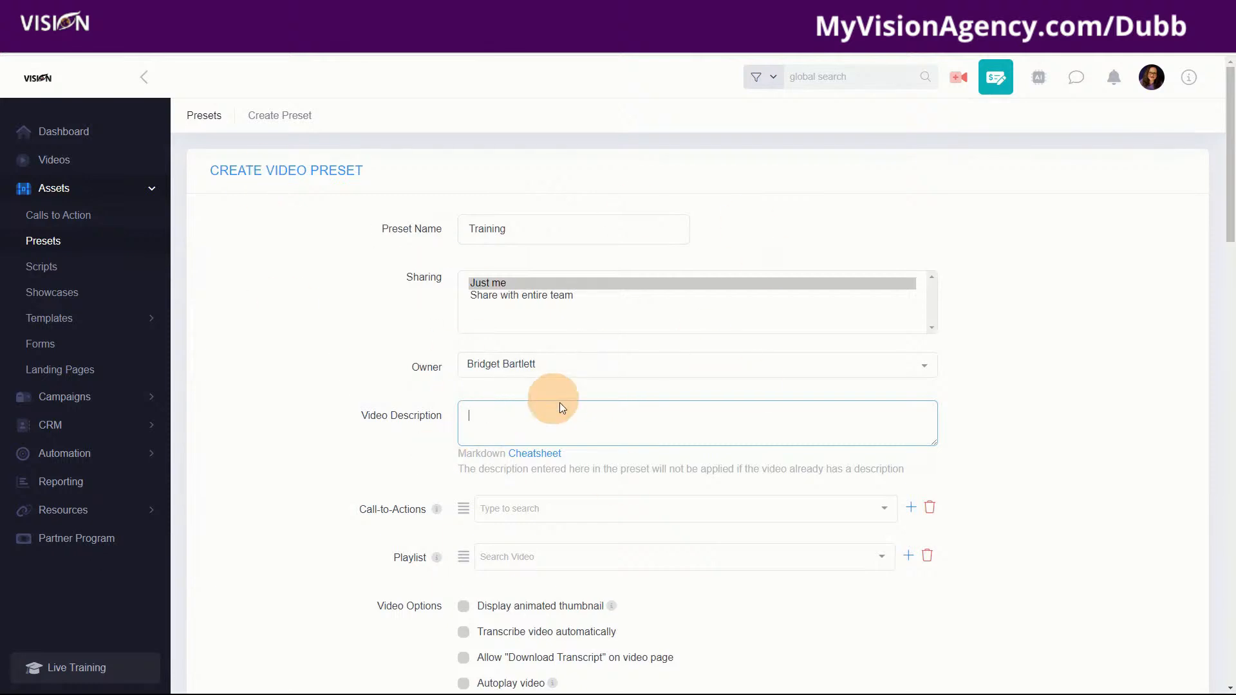
scroll(370, 451, down, 1)
scroll(369, 450, down, 3)
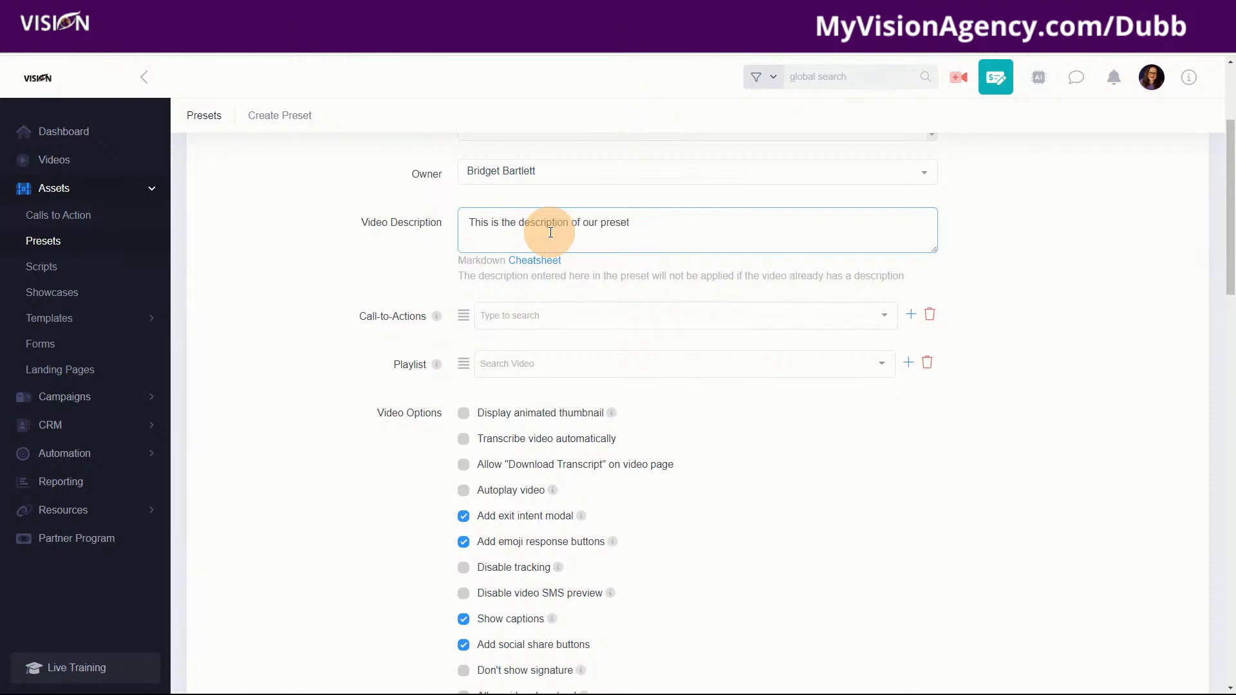
- Browse the available calls to action and assign the Facebook one to the preset
click(508, 316)
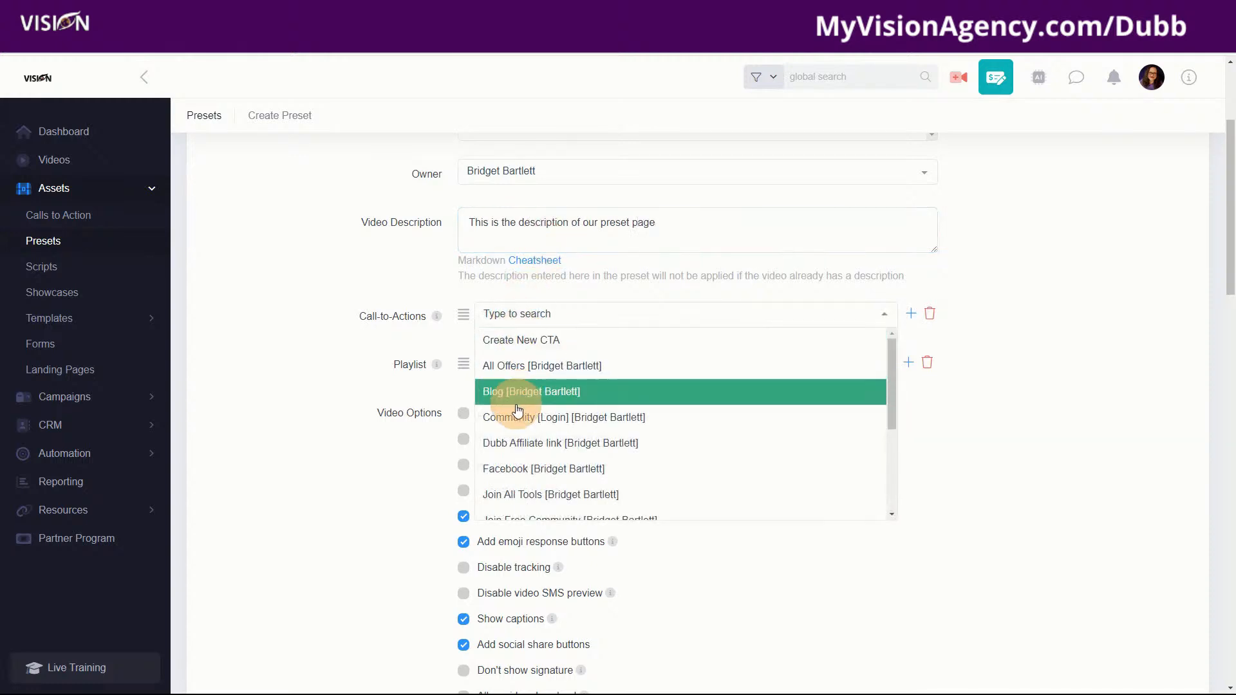
scroll(485, 494, down, 5)
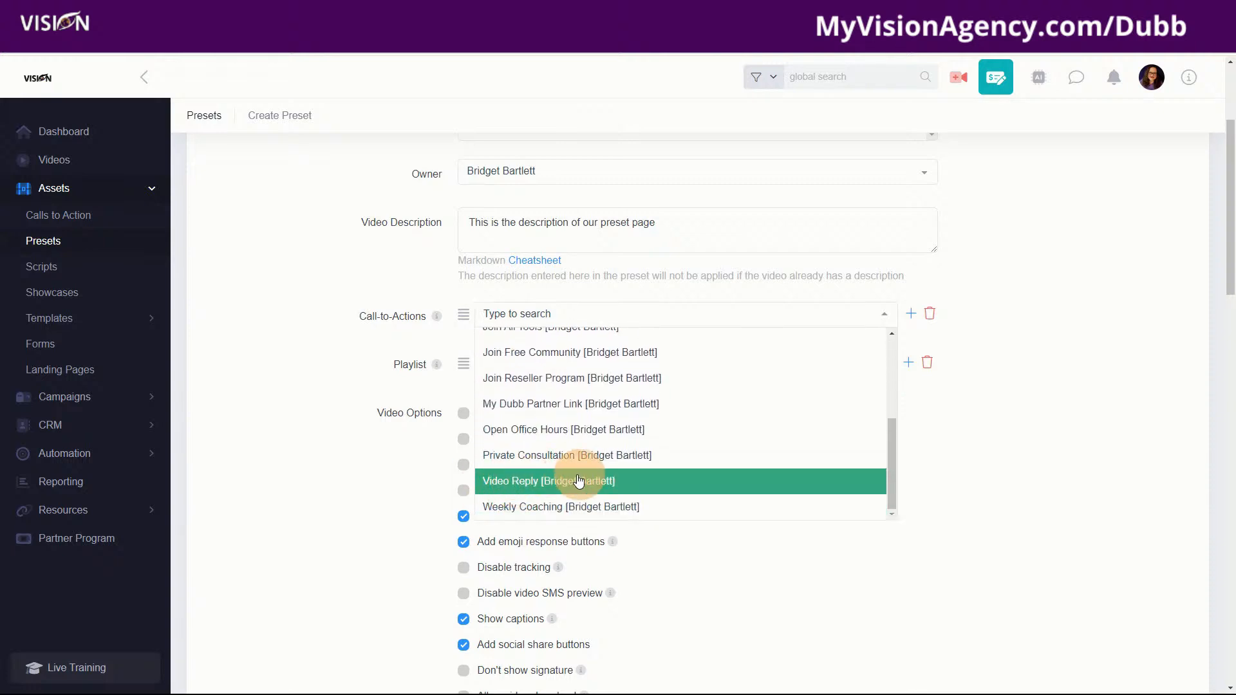
scroll(557, 478, up, 2)
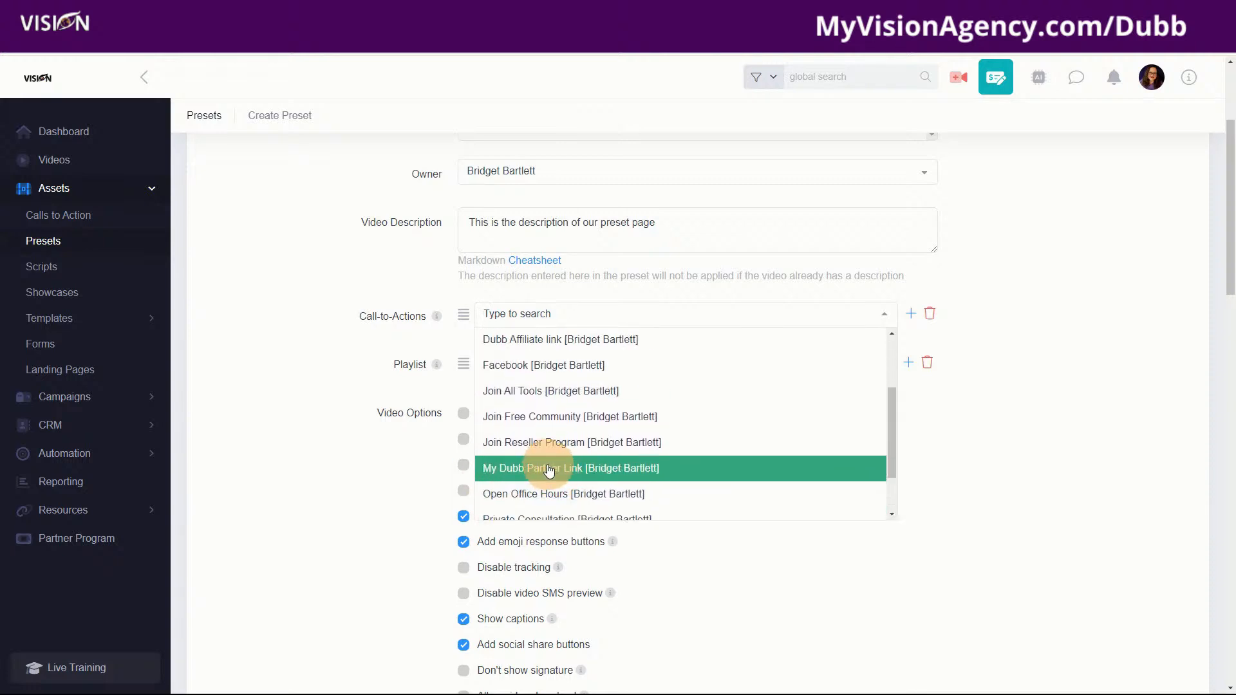
scroll(555, 473, up, 3)
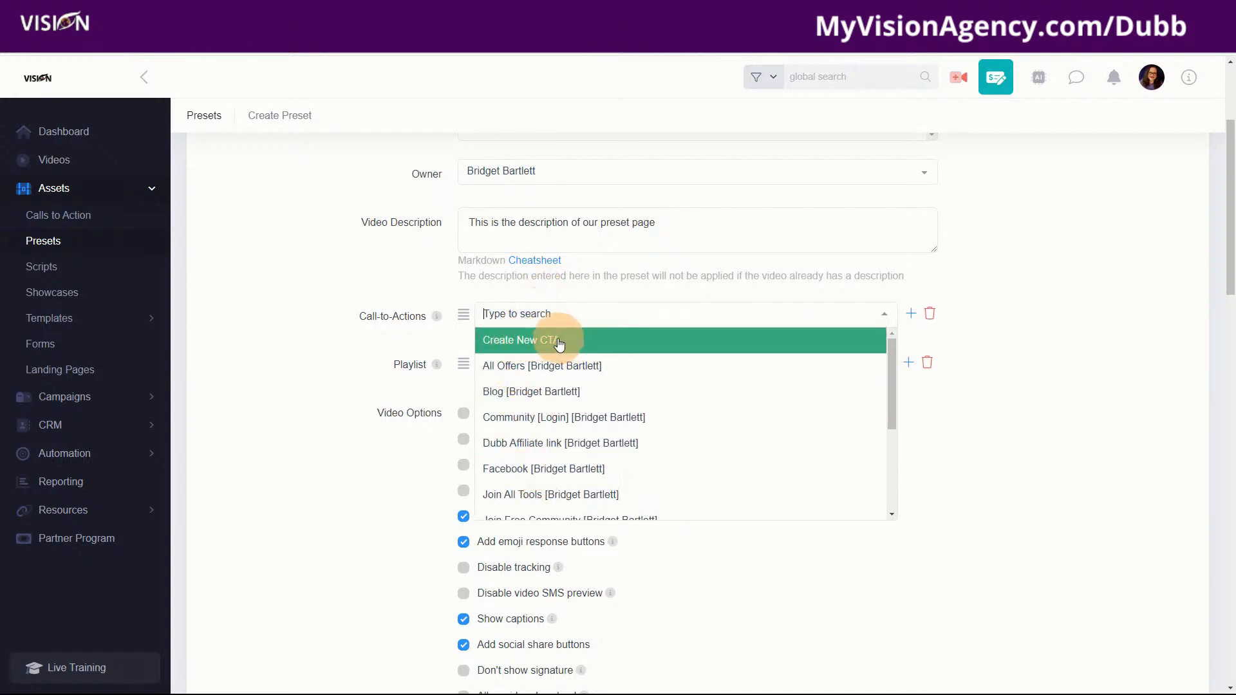
click(534, 472)
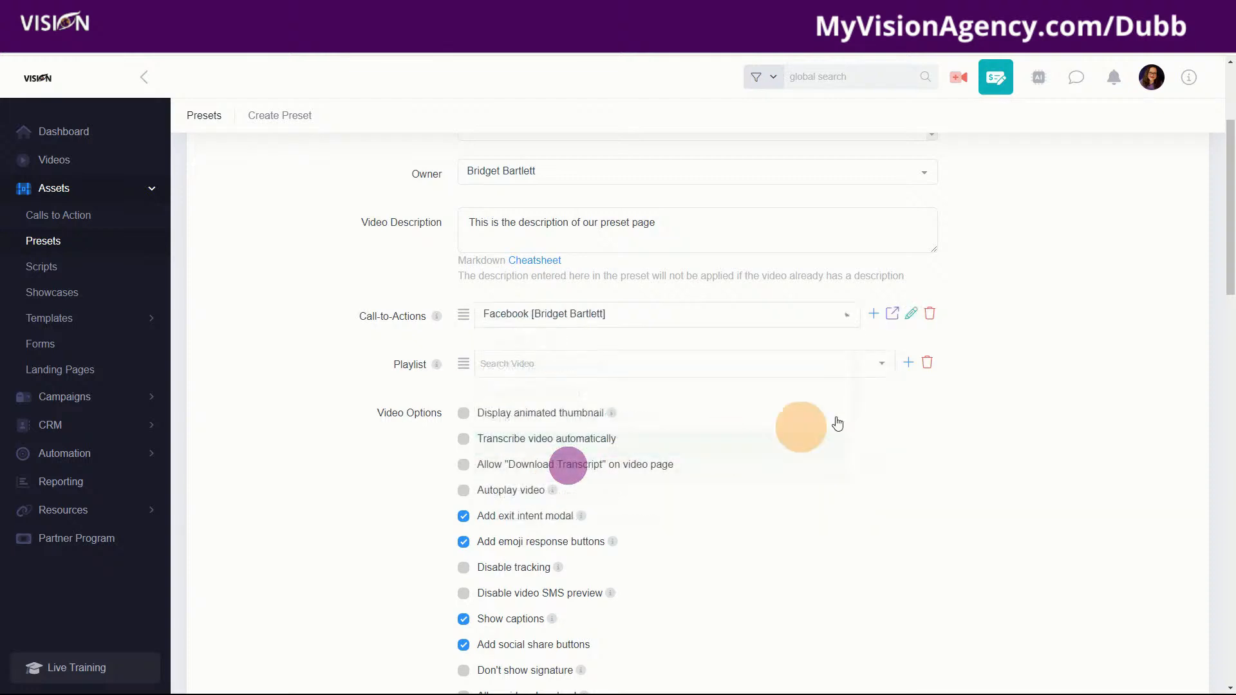
- Add the All Tools and Become Reseller videos to the preset's playlist, and enable Allow "Download Transcript" on video page
click(493, 361)
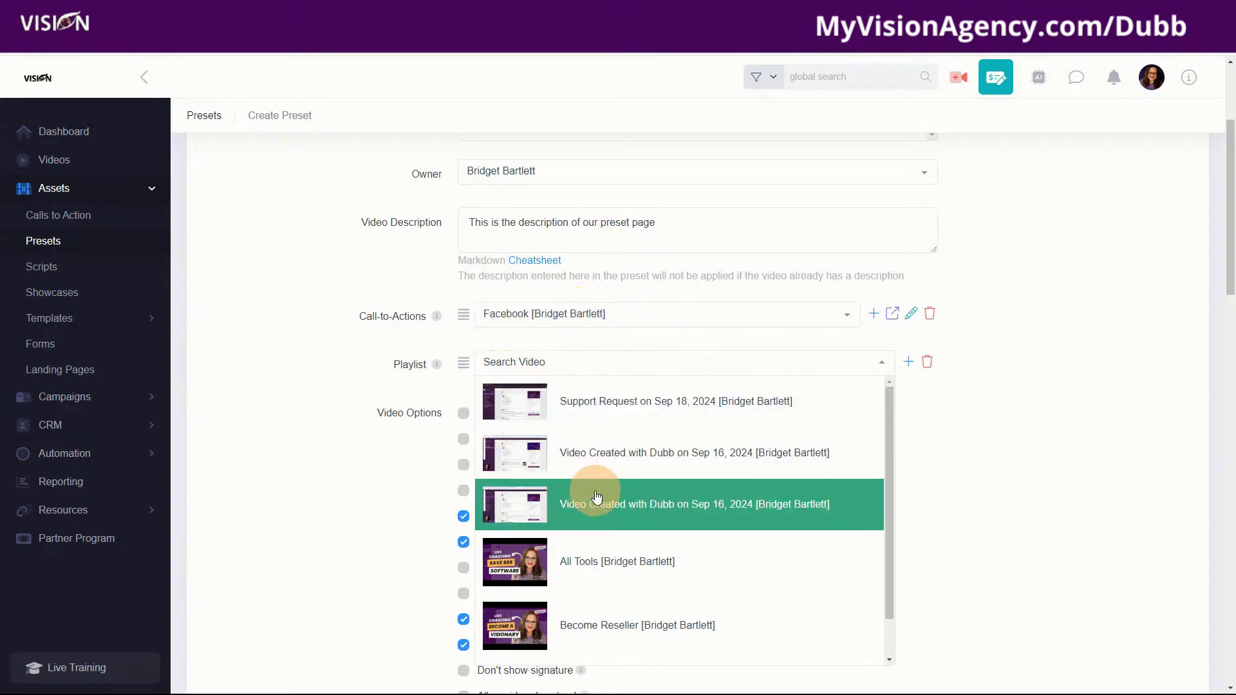
click(600, 561)
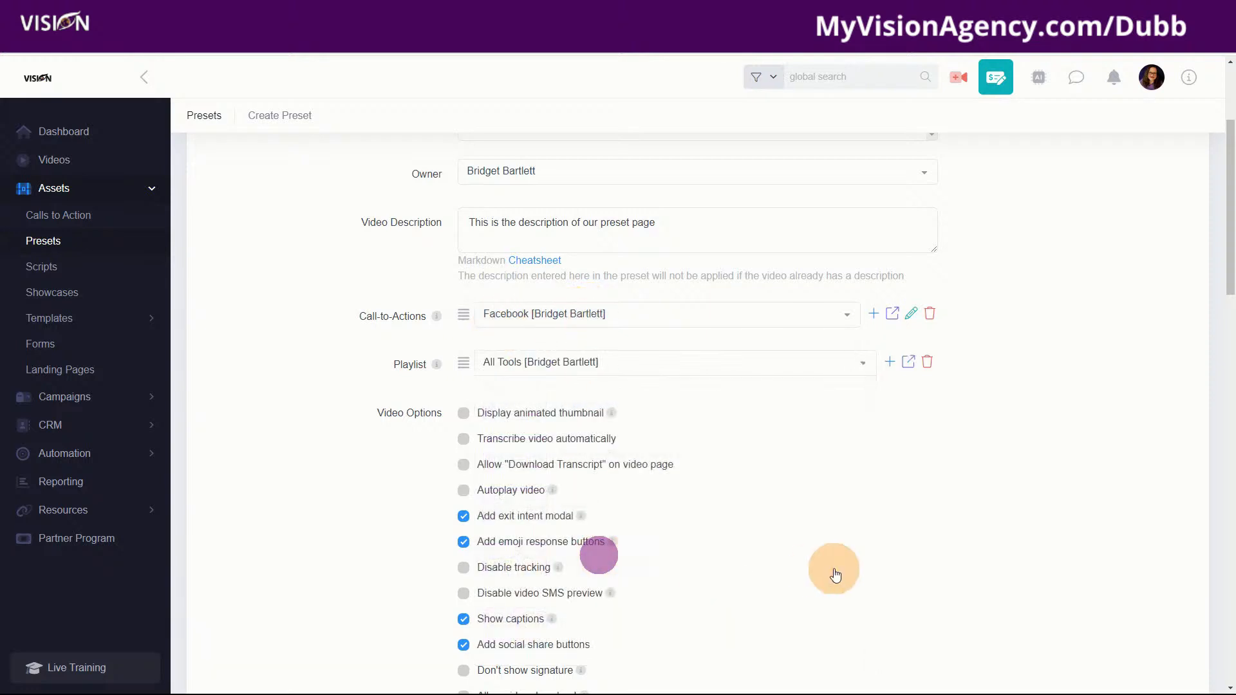
click(892, 362)
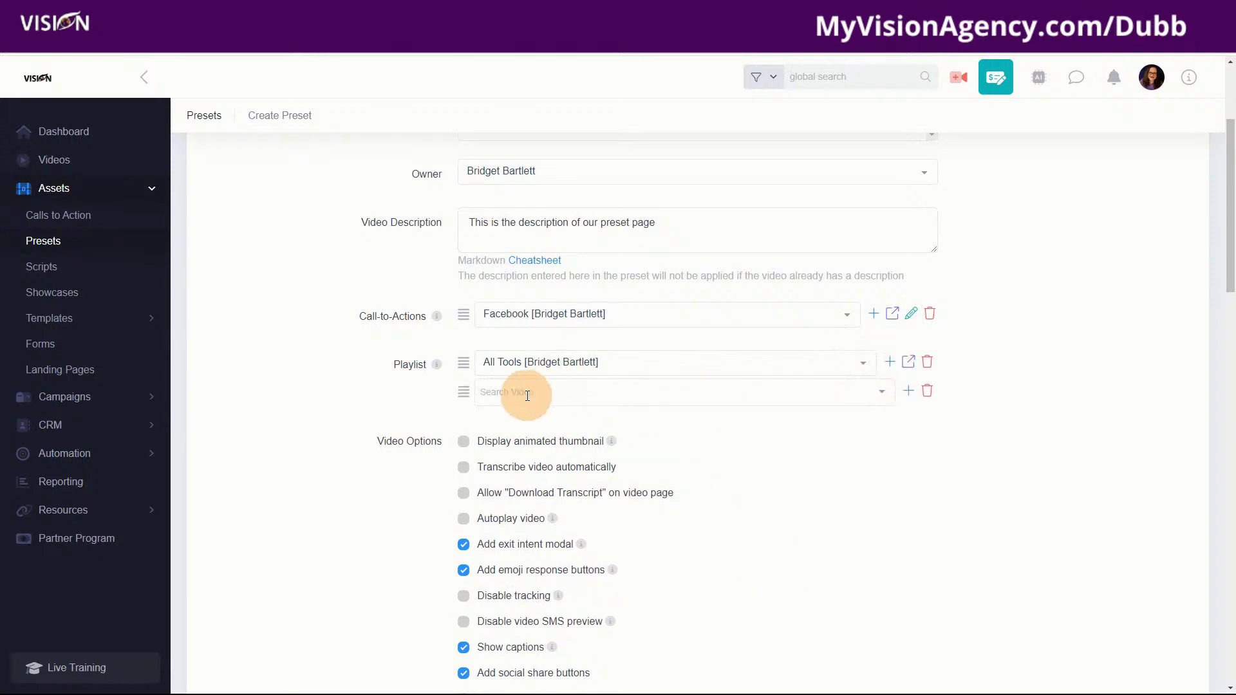
click(528, 395)
click(566, 328)
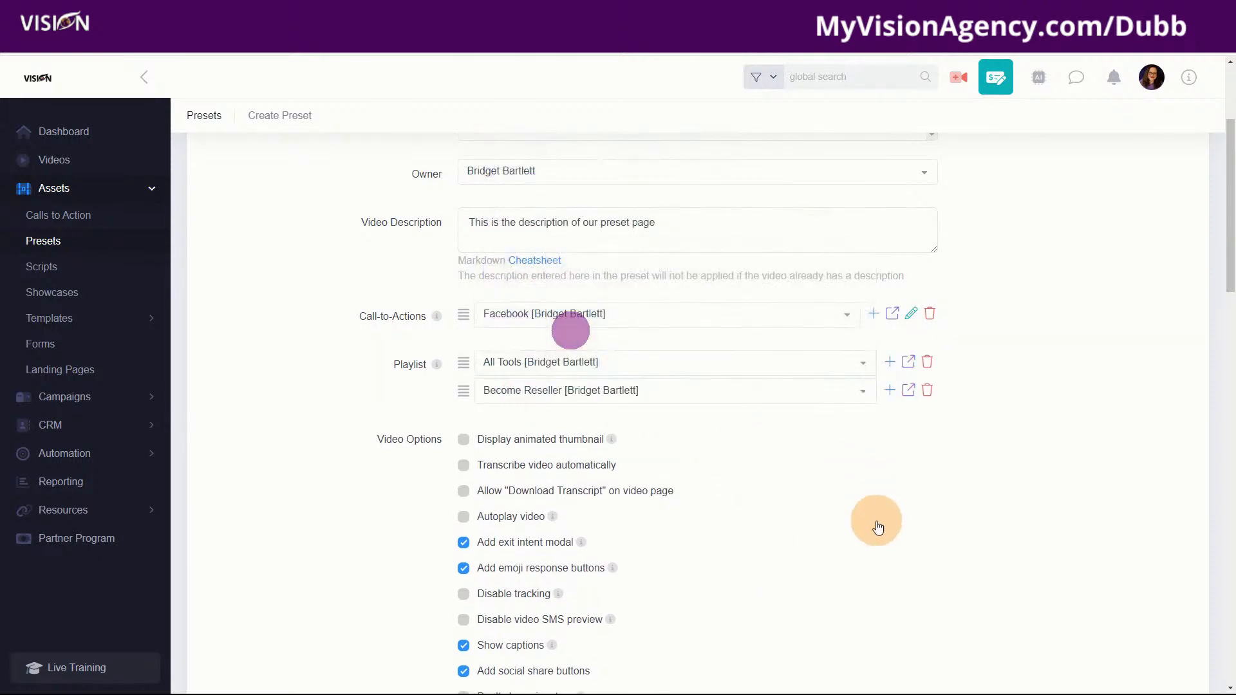
click(841, 493)
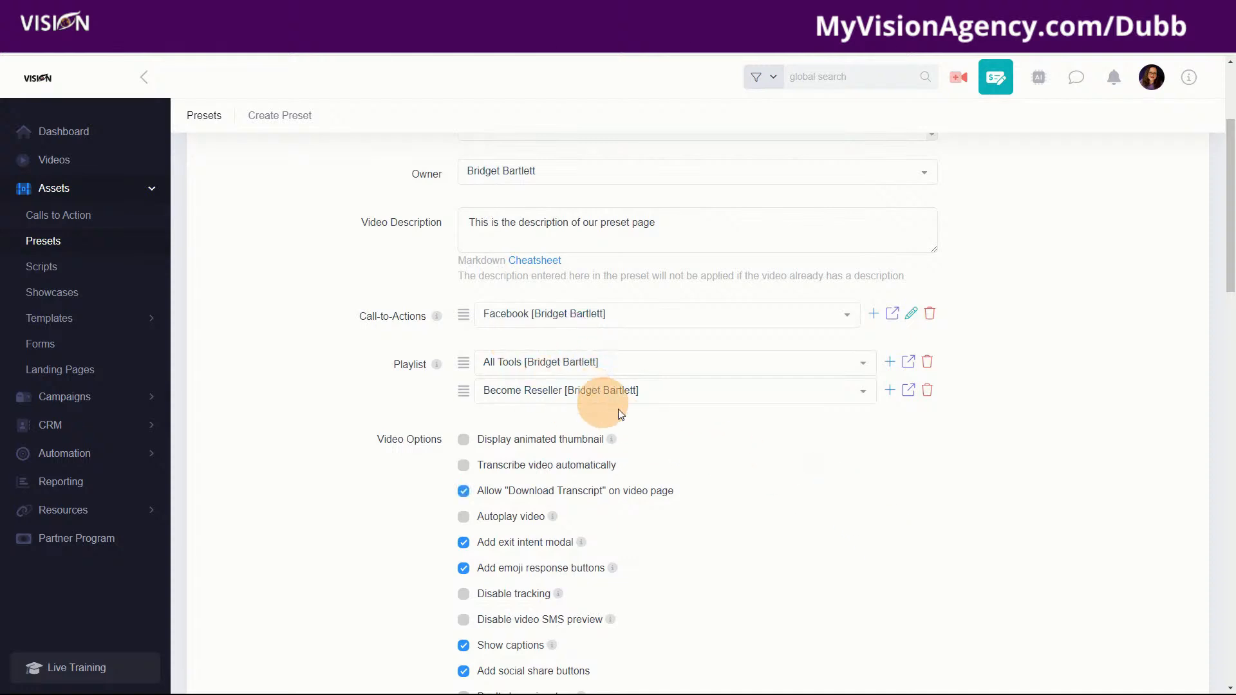
- Add Blog and All Offers as the preset's second and third calls to action
click(873, 315)
click(518, 344)
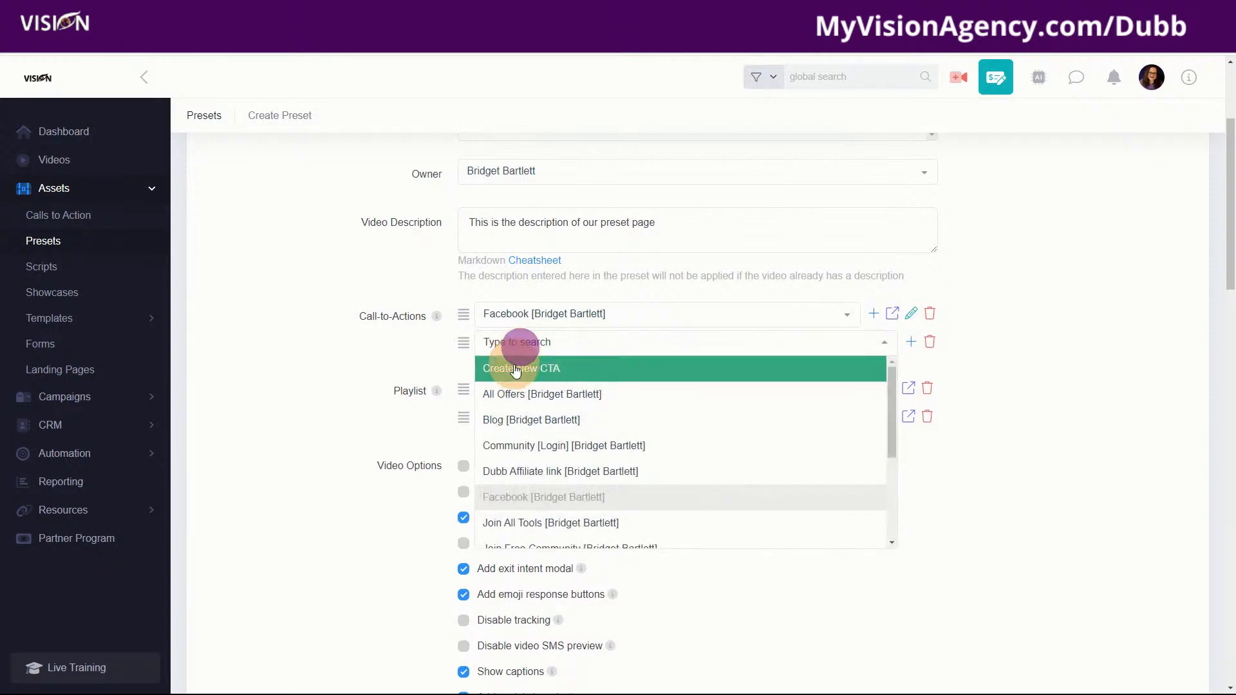
click(512, 425)
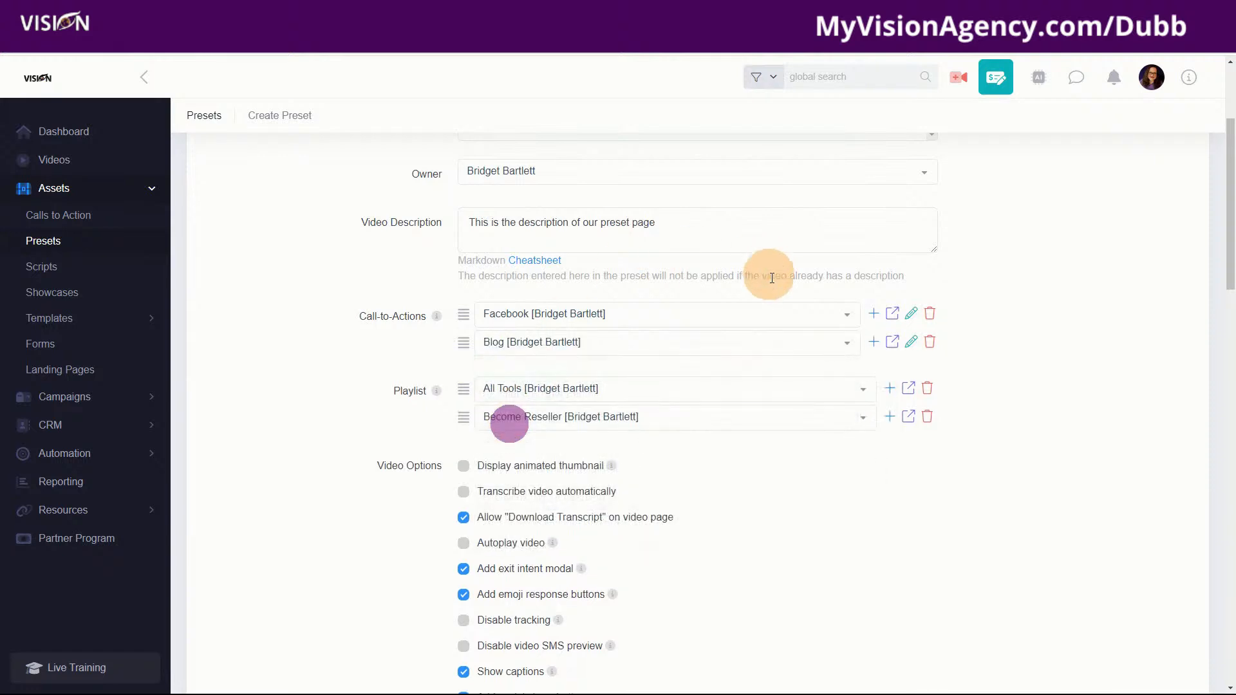
click(873, 343)
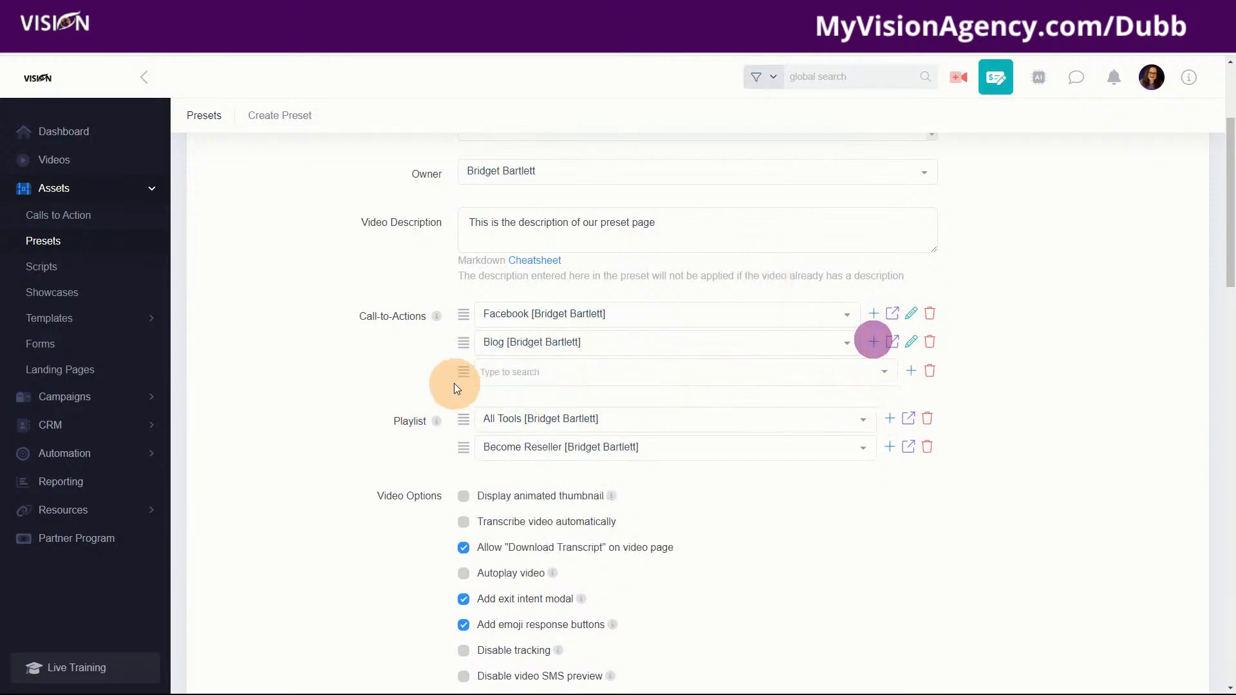
click(508, 374)
click(524, 423)
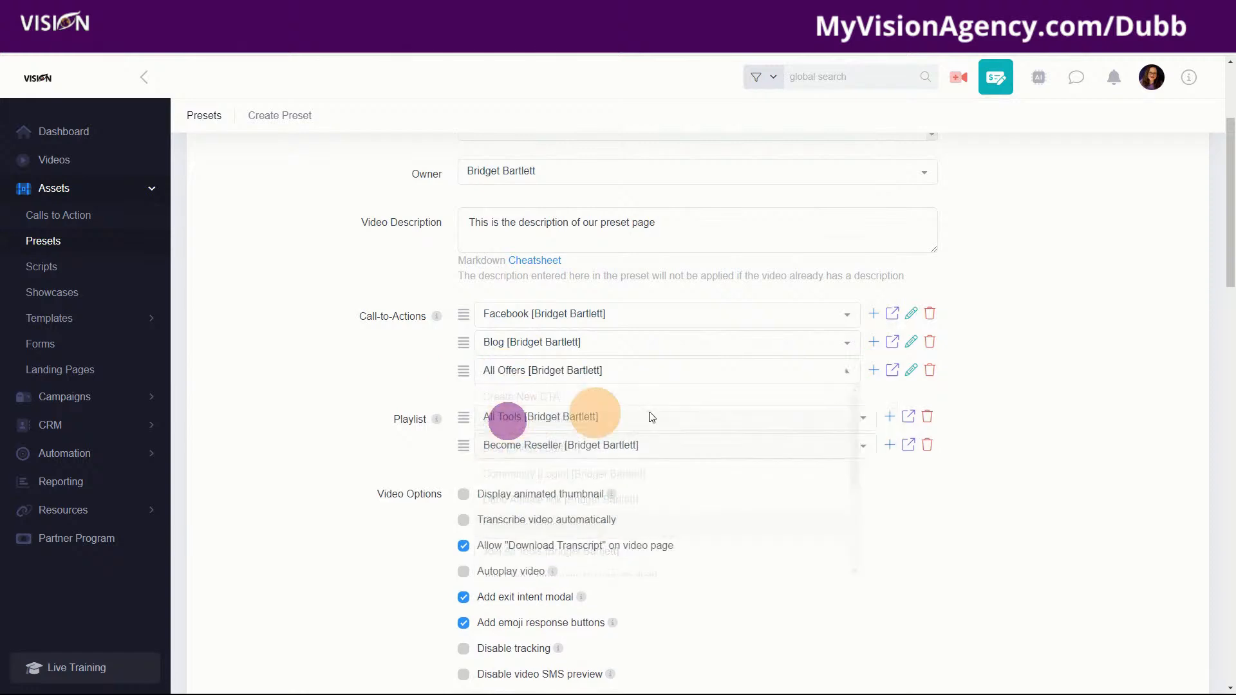
click(1055, 405)
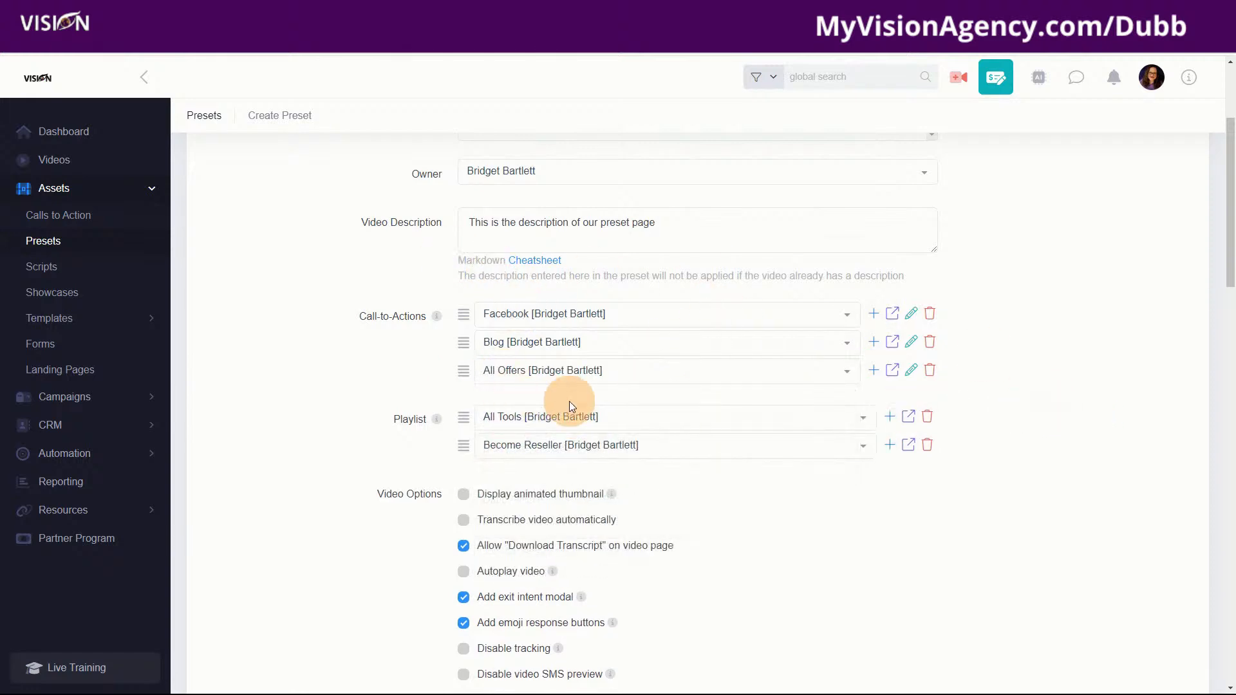
- Enable the Display animated thumbnail video option for the preset
scroll(752, 554, down, 4)
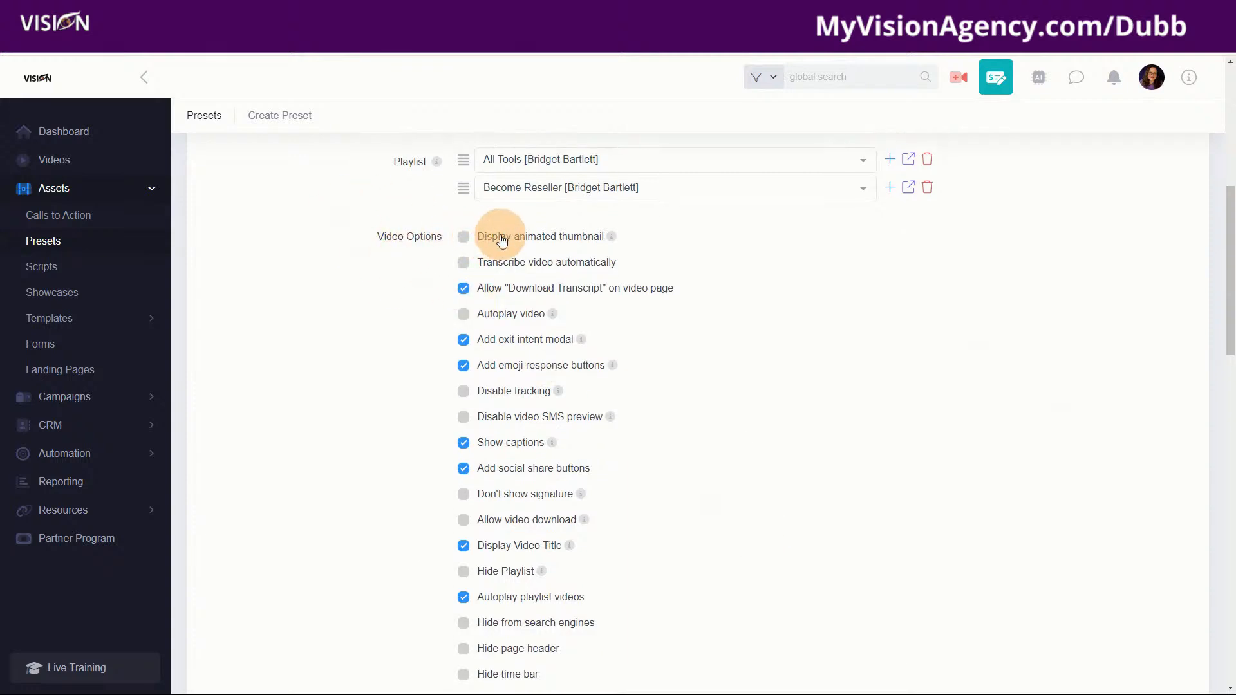
mouse_move(608, 240)
click(463, 237)
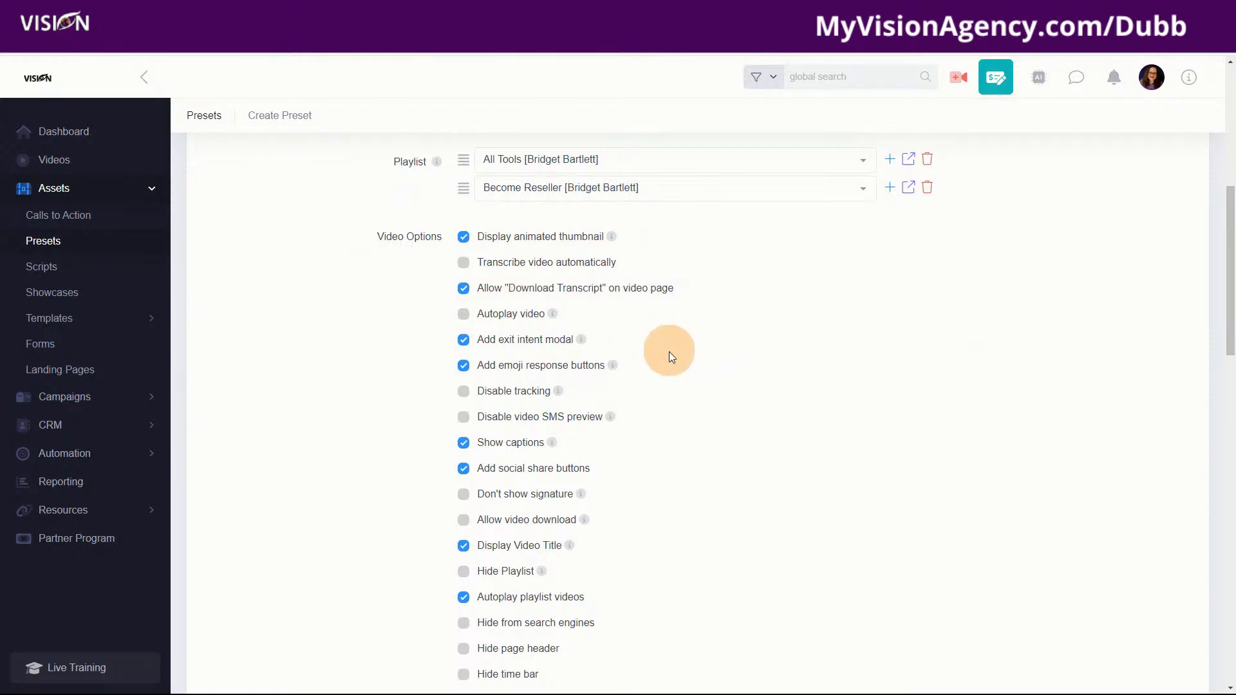
- Switch to the other browser window and view the published video page with its emoji responses and call-to-action buttons
mouse_move(704, 693)
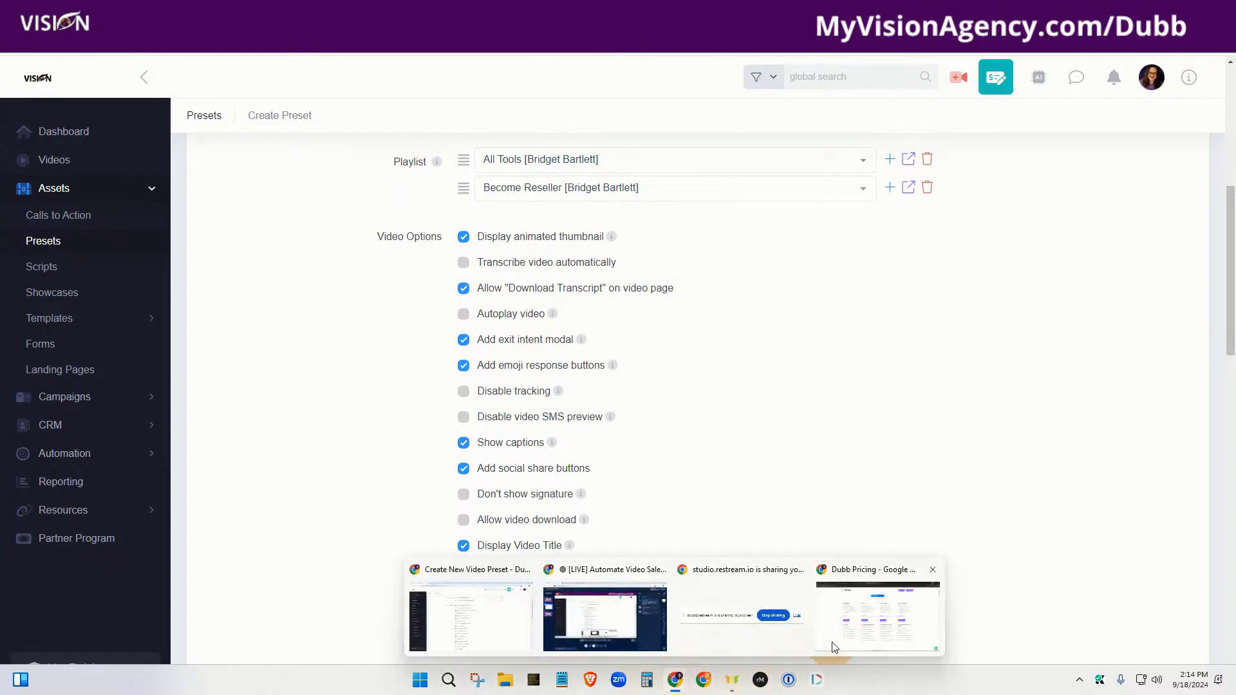
click(882, 619)
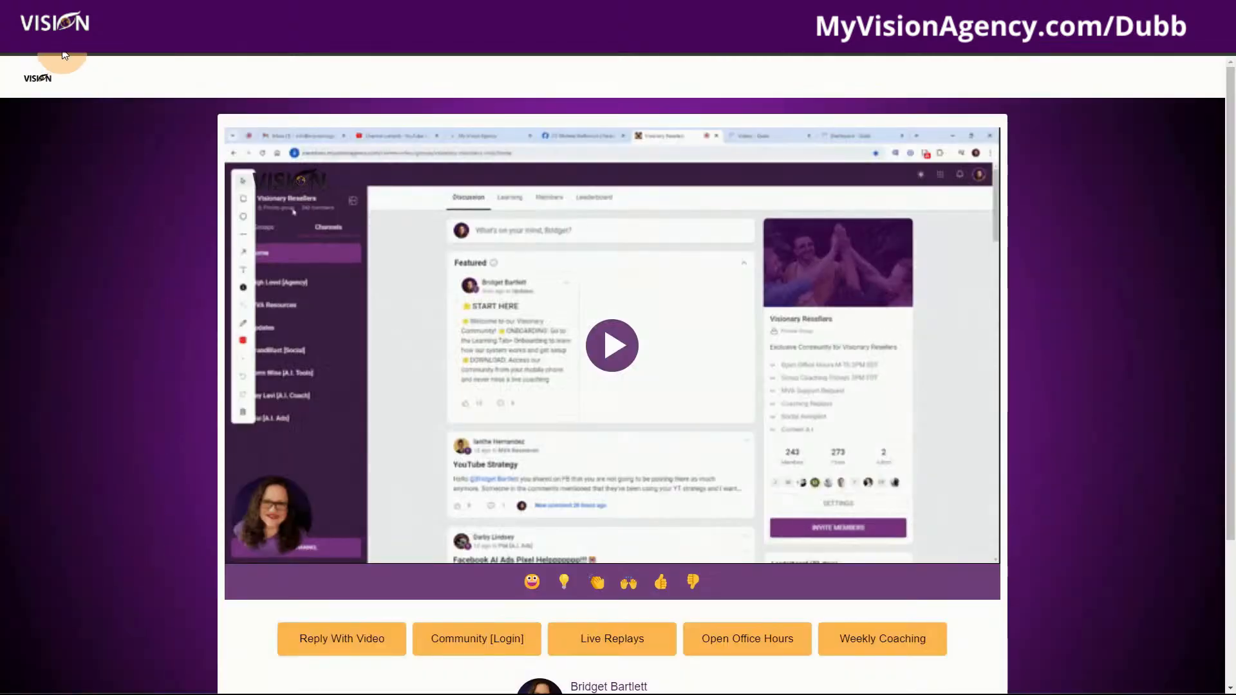
mouse_move(600, 694)
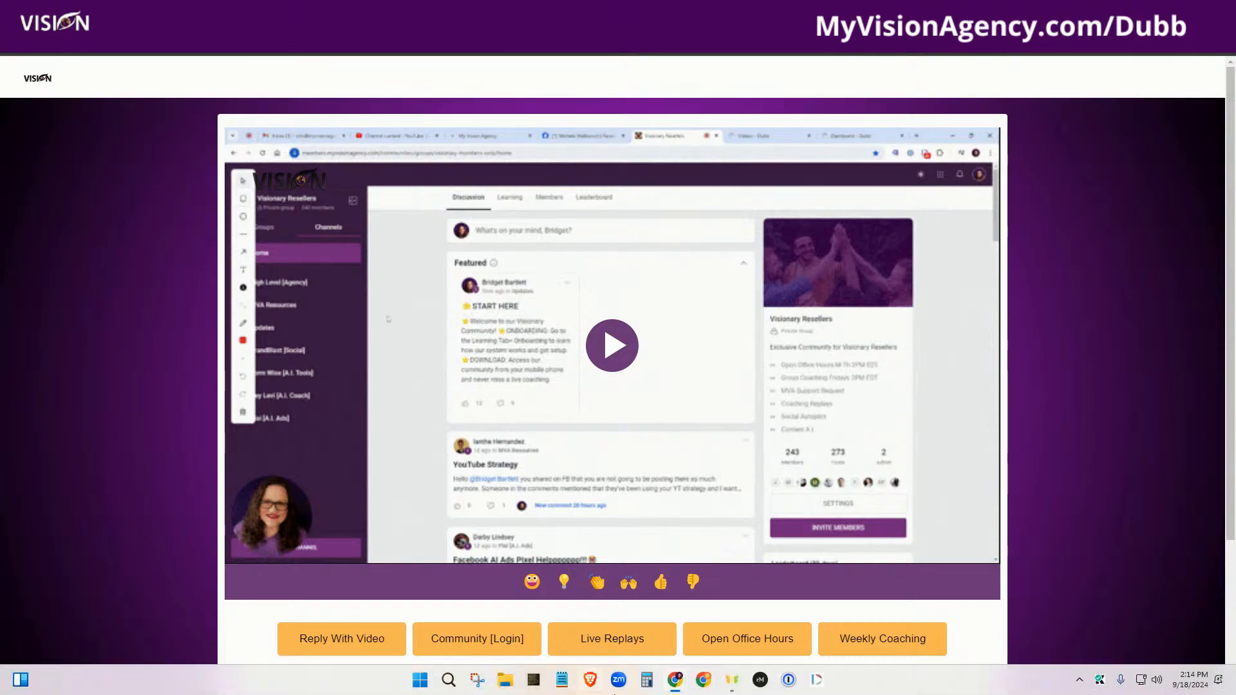
- Compare the preset's video options with the published video page, switching between the two windows and returning to the preset form
mouse_move(674, 681)
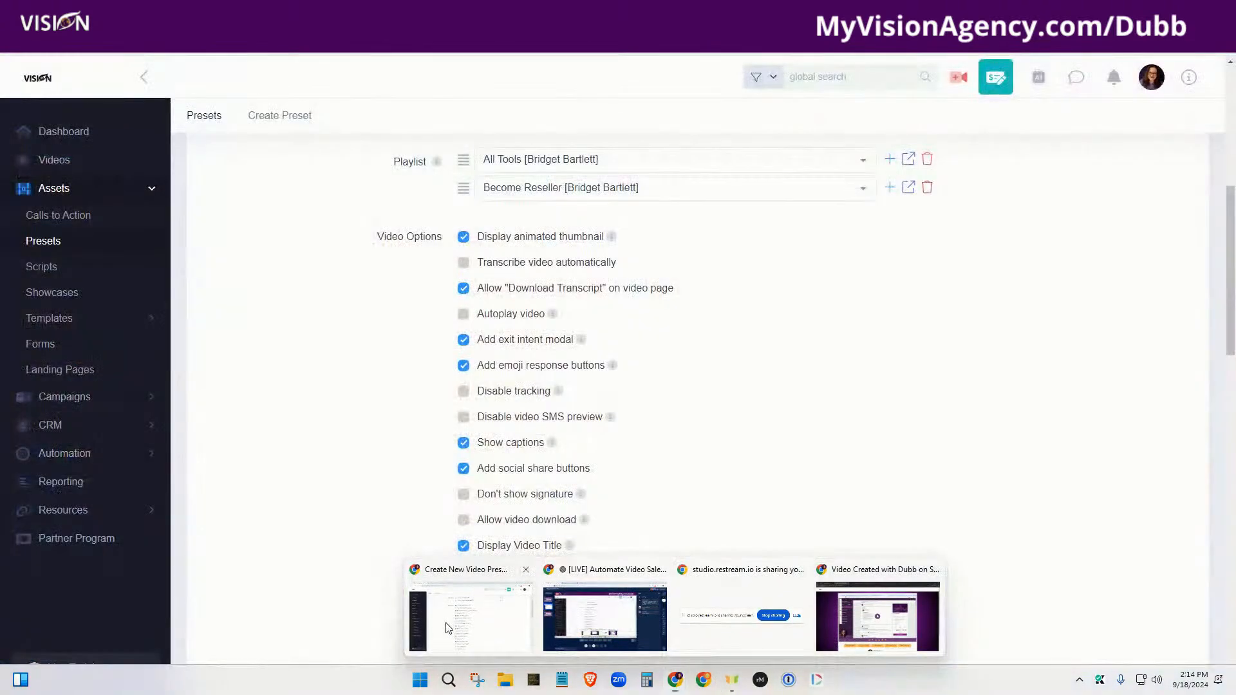
click(446, 623)
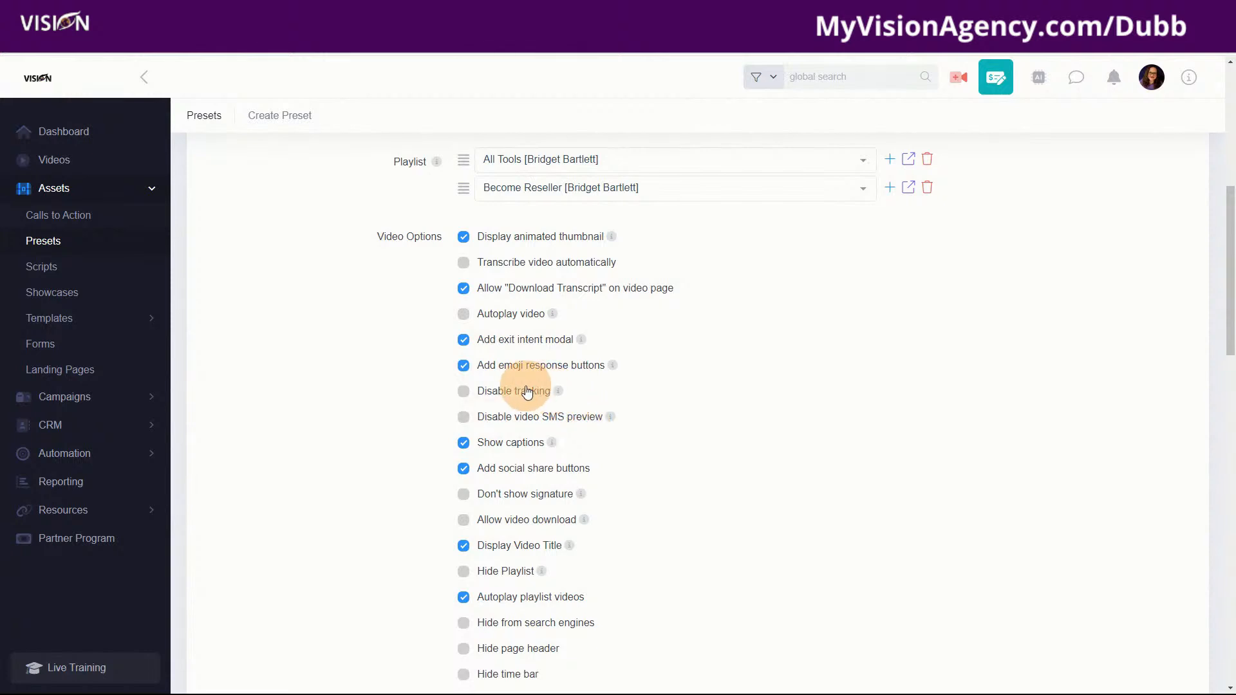
mouse_move(674, 679)
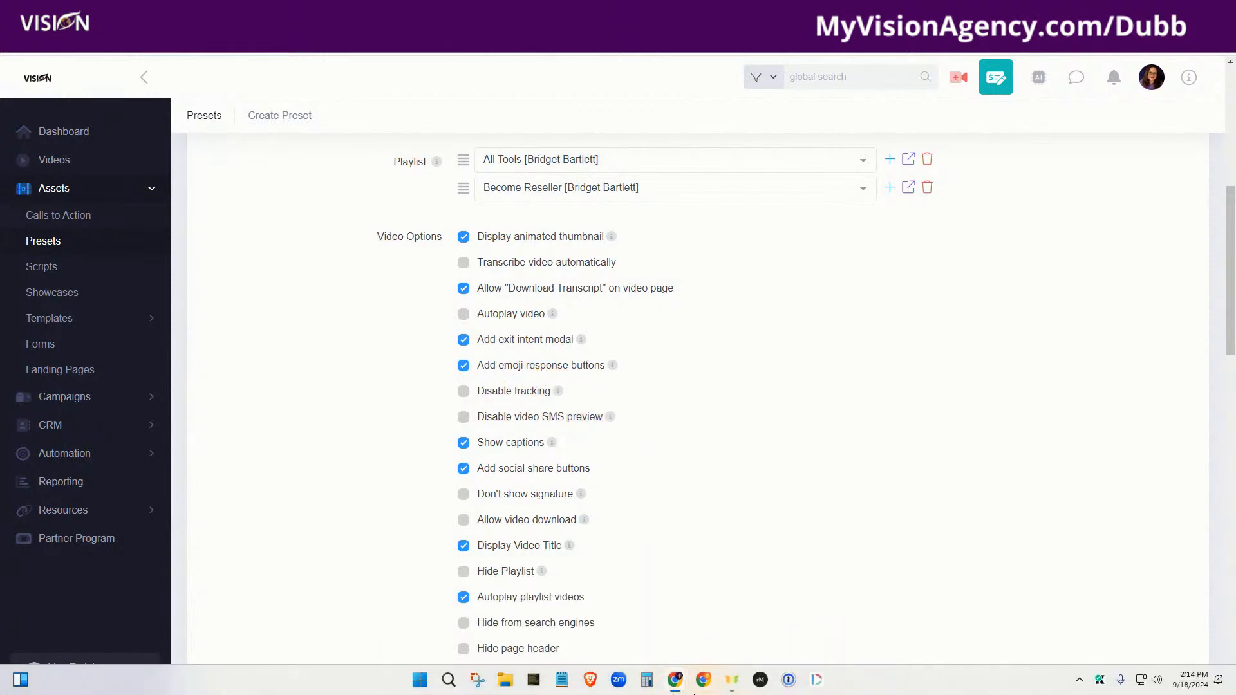
click(855, 623)
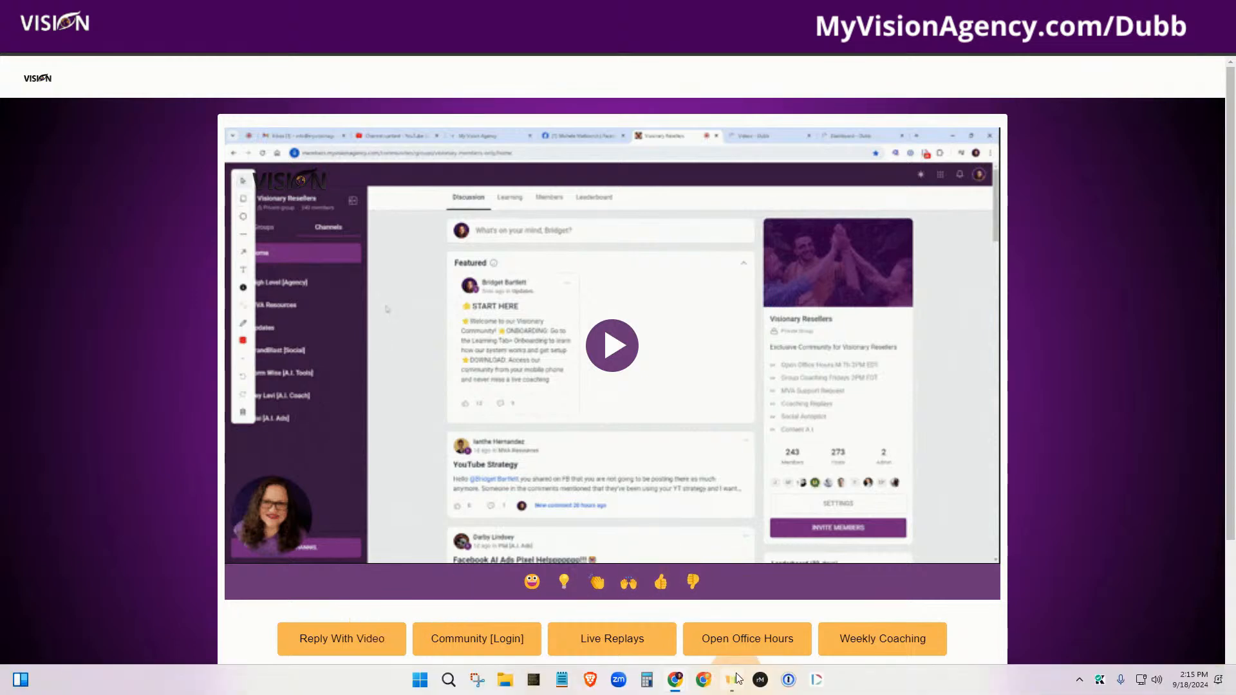
mouse_move(674, 683)
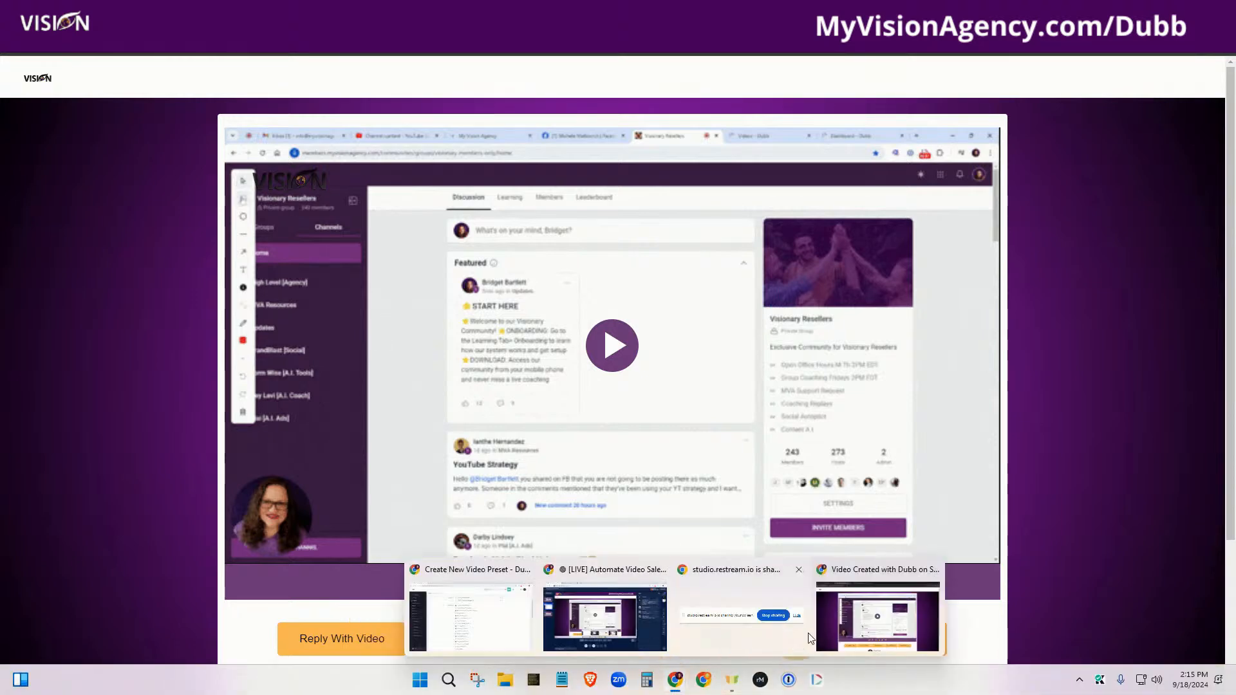
click(490, 619)
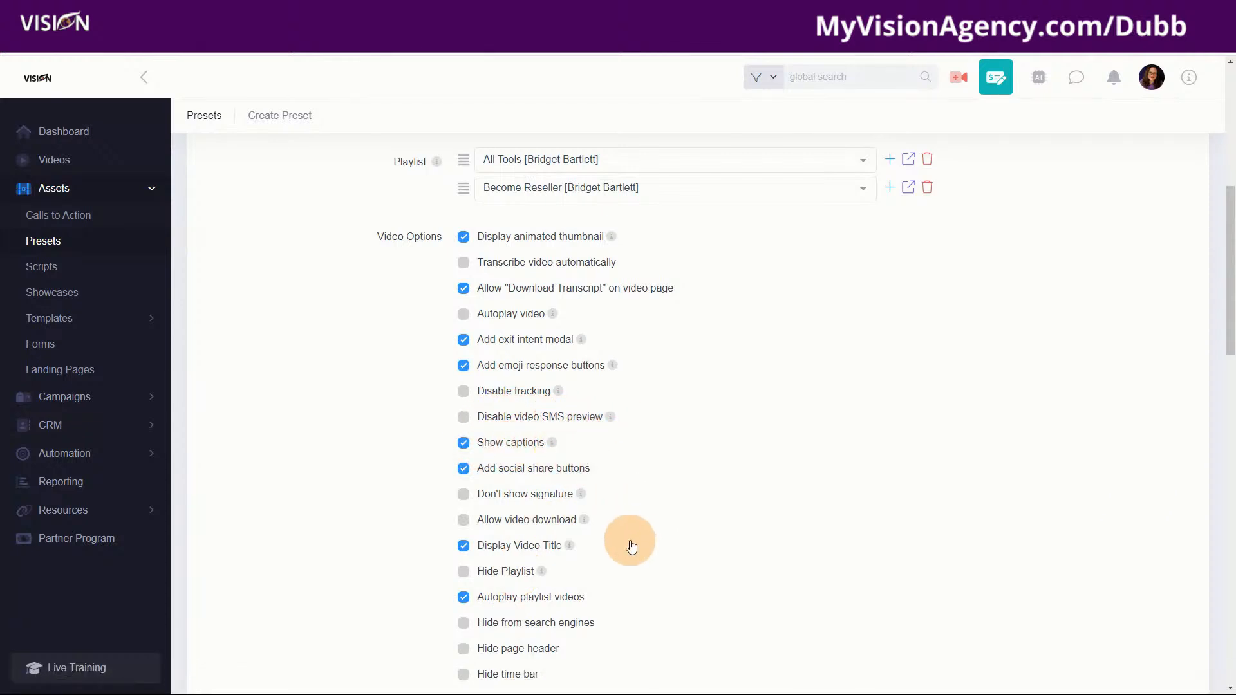
- Add a new tag "ghl" to the preset
scroll(632, 546, down, 2)
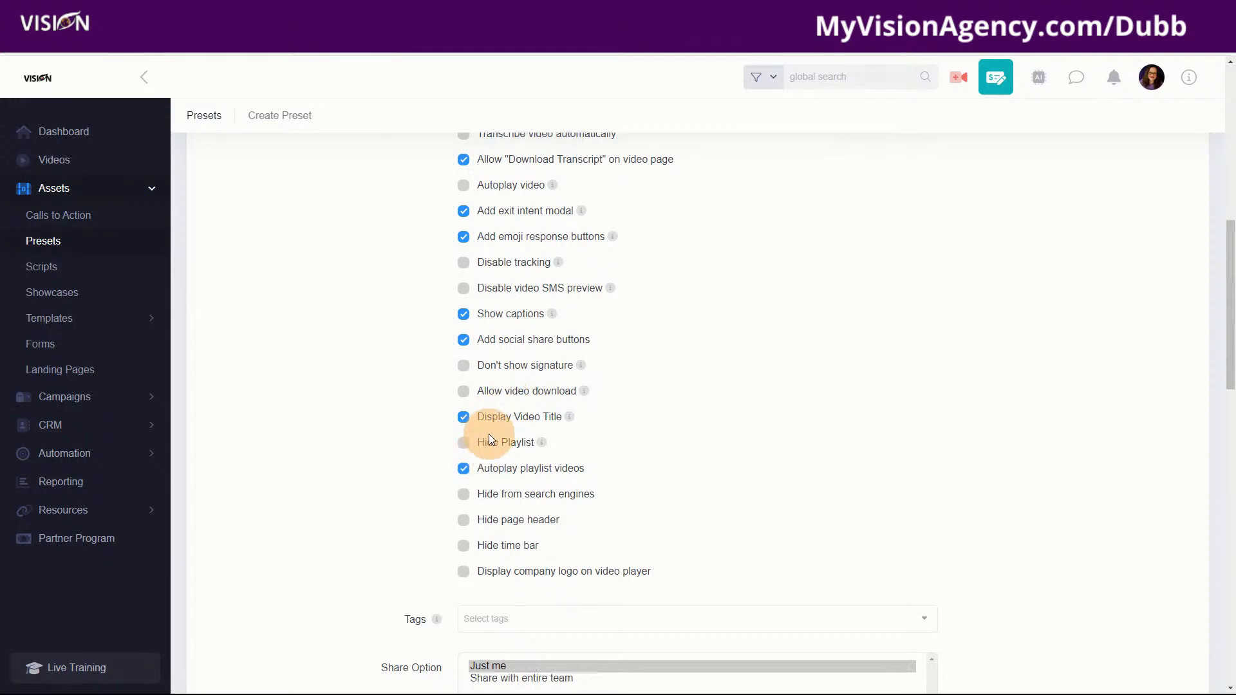
scroll(642, 579, down, 4)
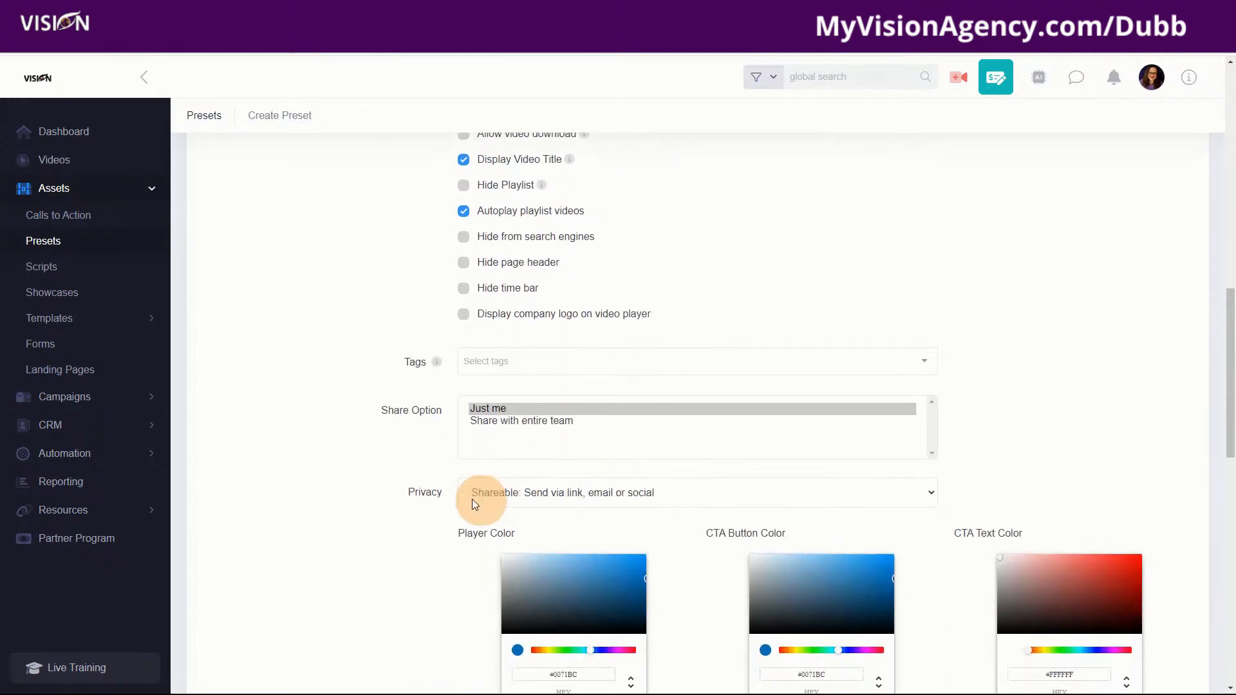
click(481, 362)
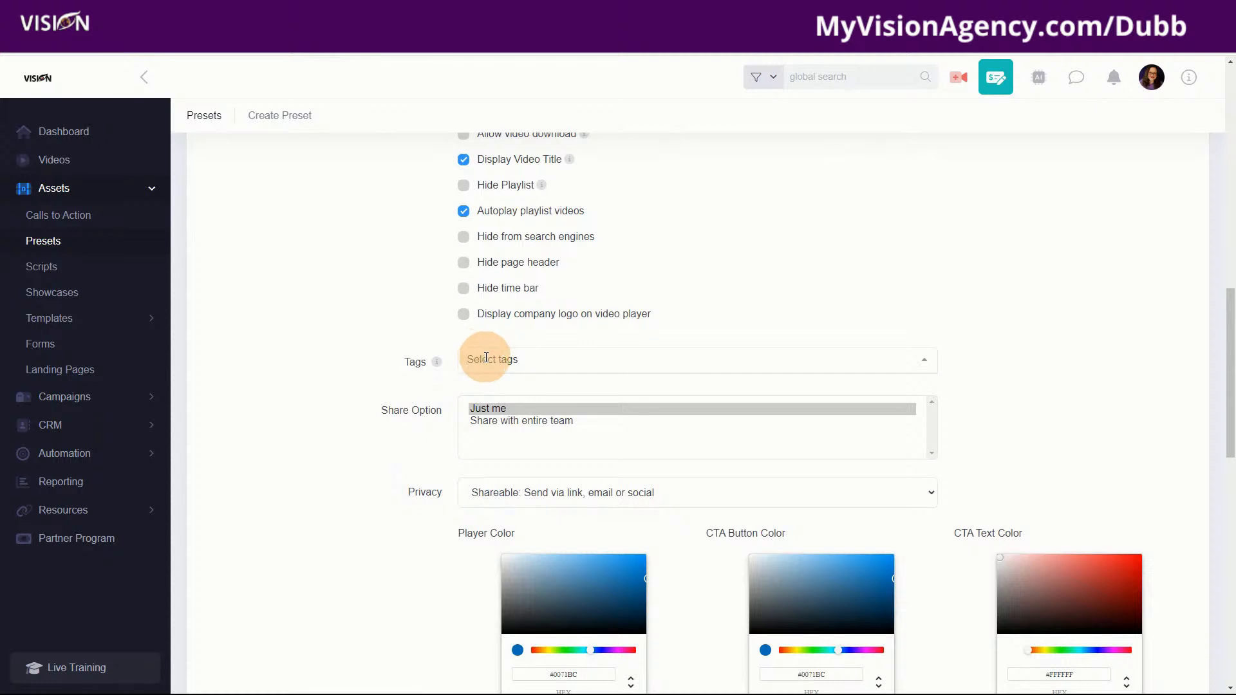
text(ghl)
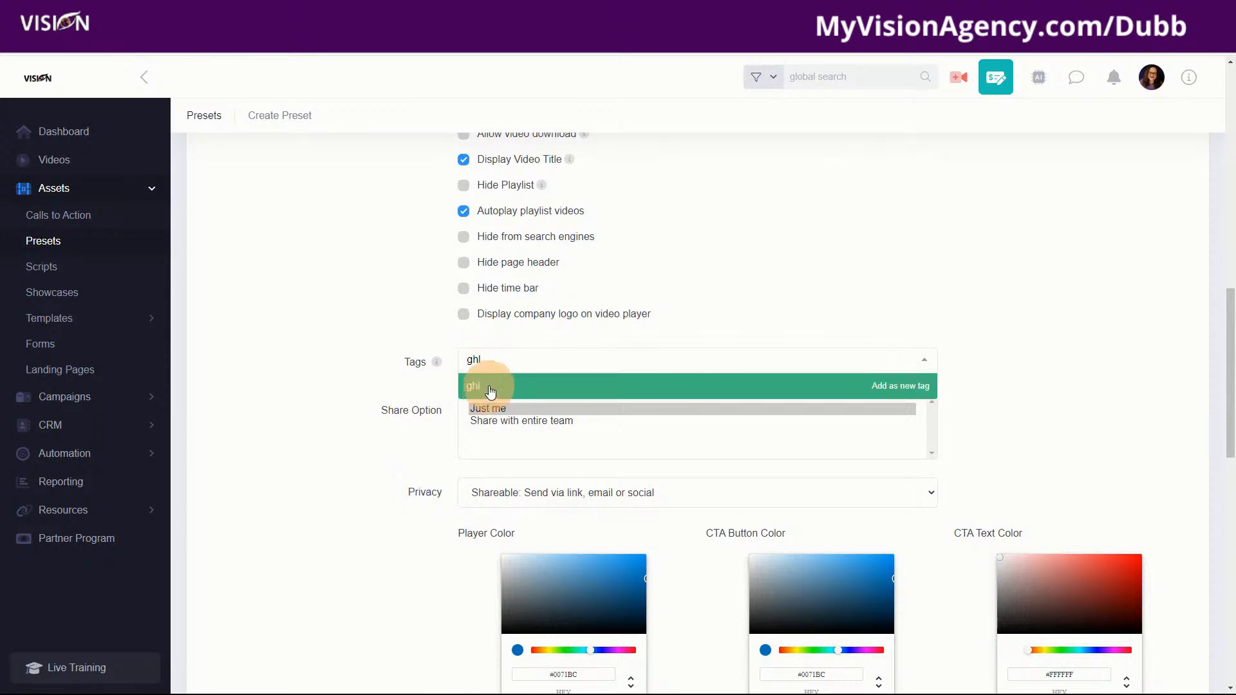
click(904, 390)
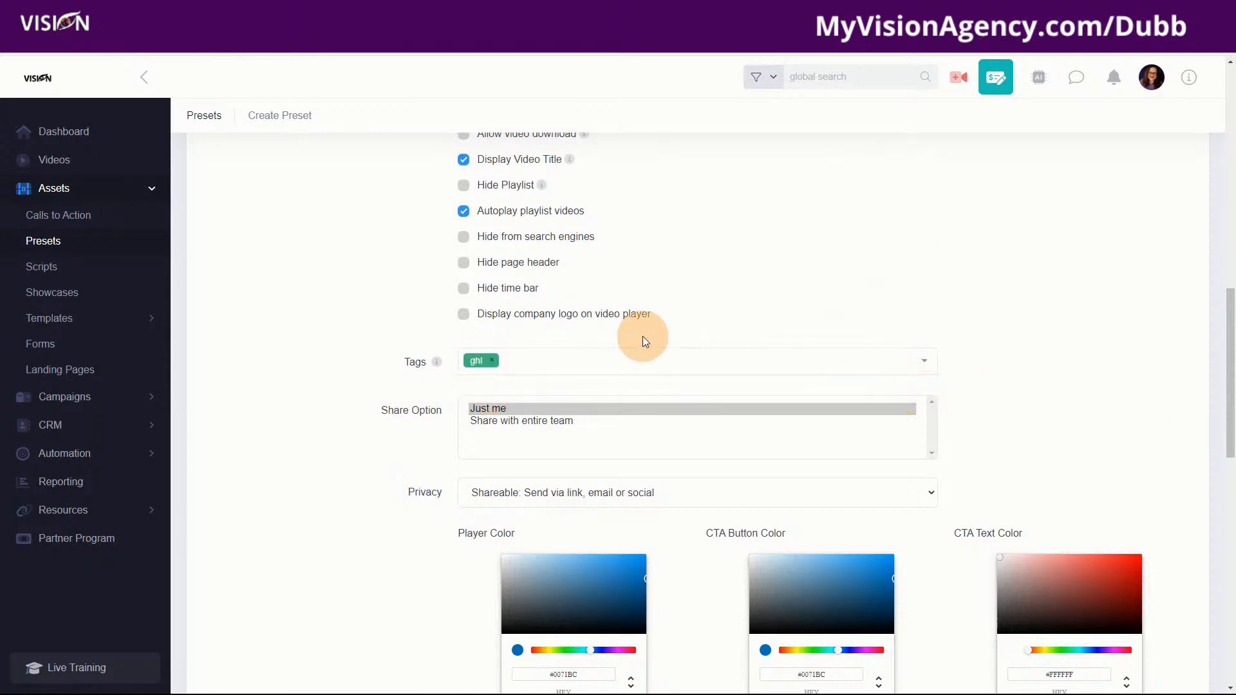
click(532, 360)
click(793, 273)
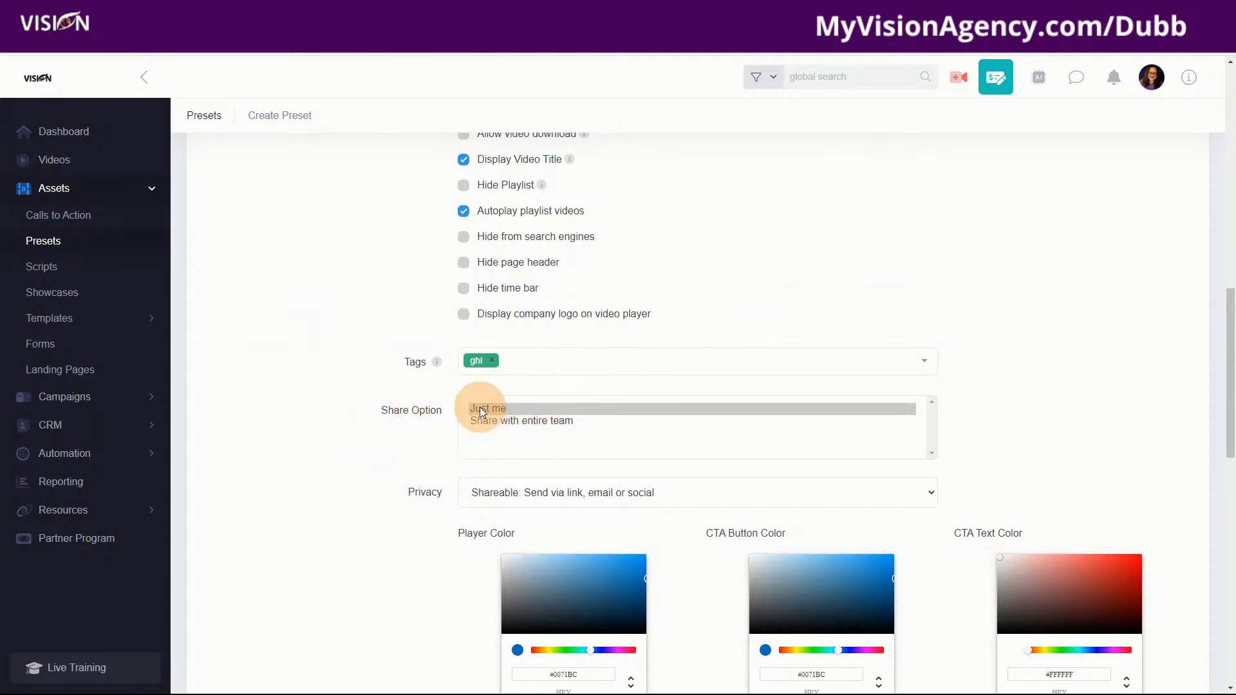
- View the preset's available privacy options without changing the selection
scroll(430, 470, down, 3)
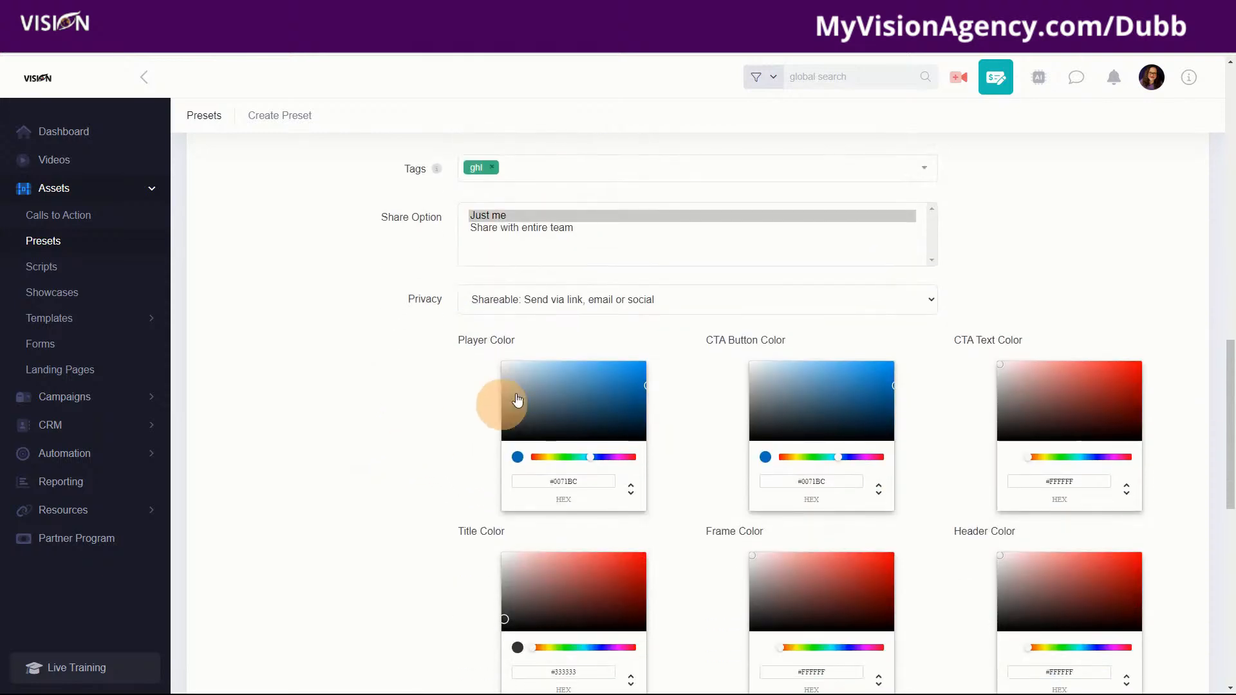
click(515, 301)
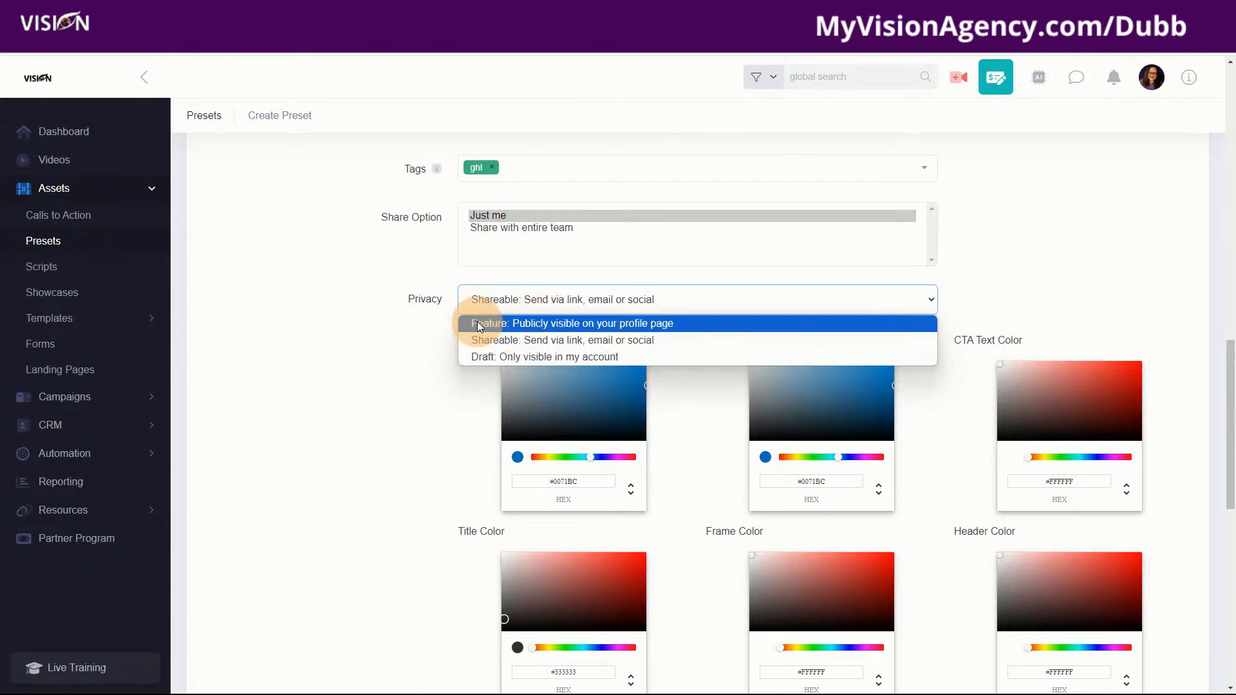
click(382, 276)
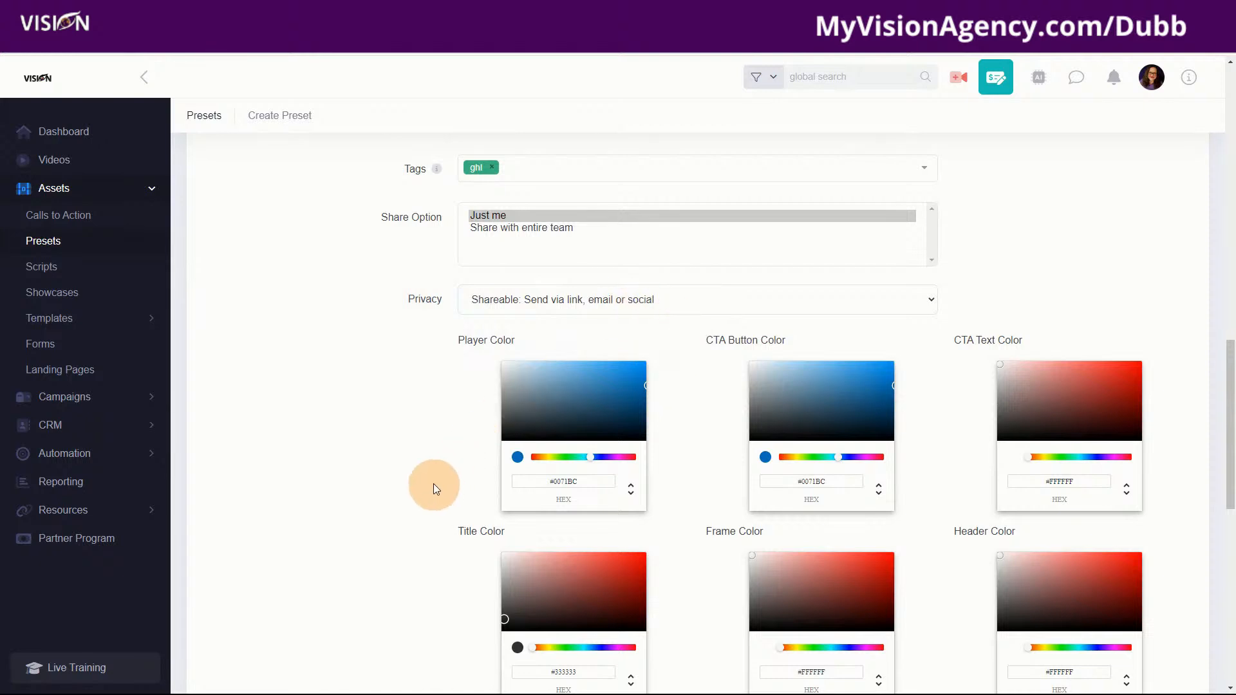
- Search background images for "theme", load more images, and choose the yellow-and-red amusement ride photo as the preset's background
scroll(407, 422, down, 2)
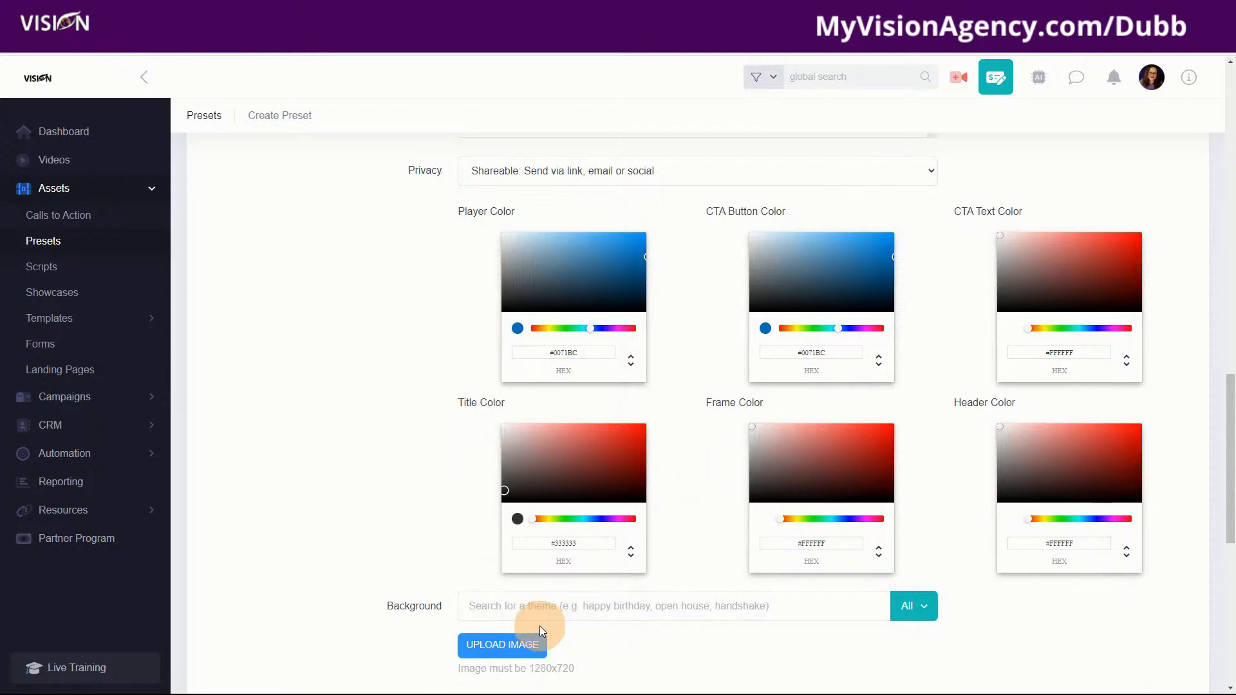
scroll(528, 628, down, 4)
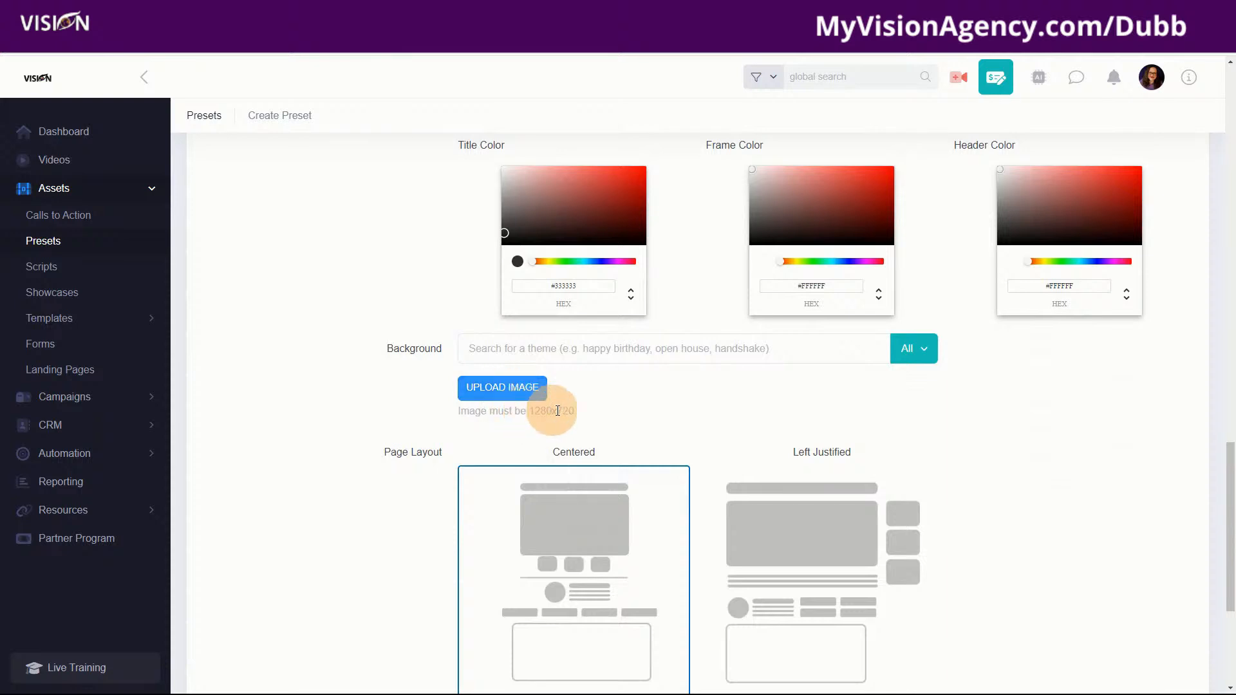
click(525, 348)
text(theme)
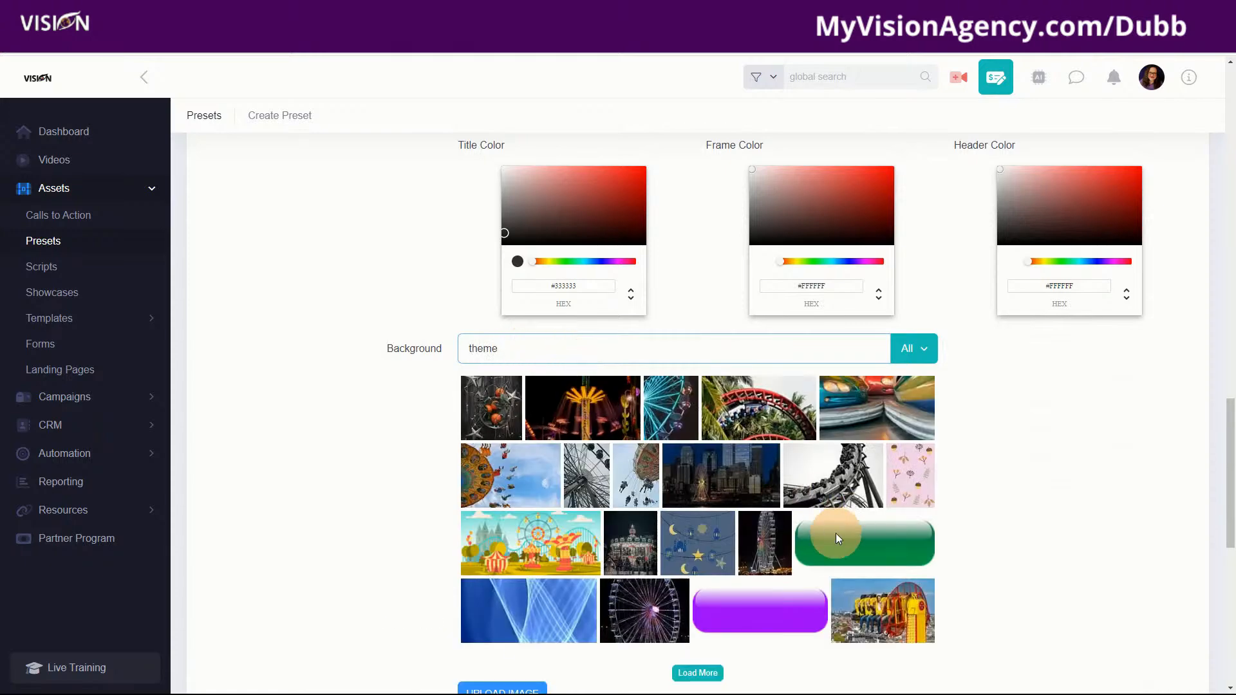
scroll(717, 565, down, 5)
scroll(986, 386, up, 4)
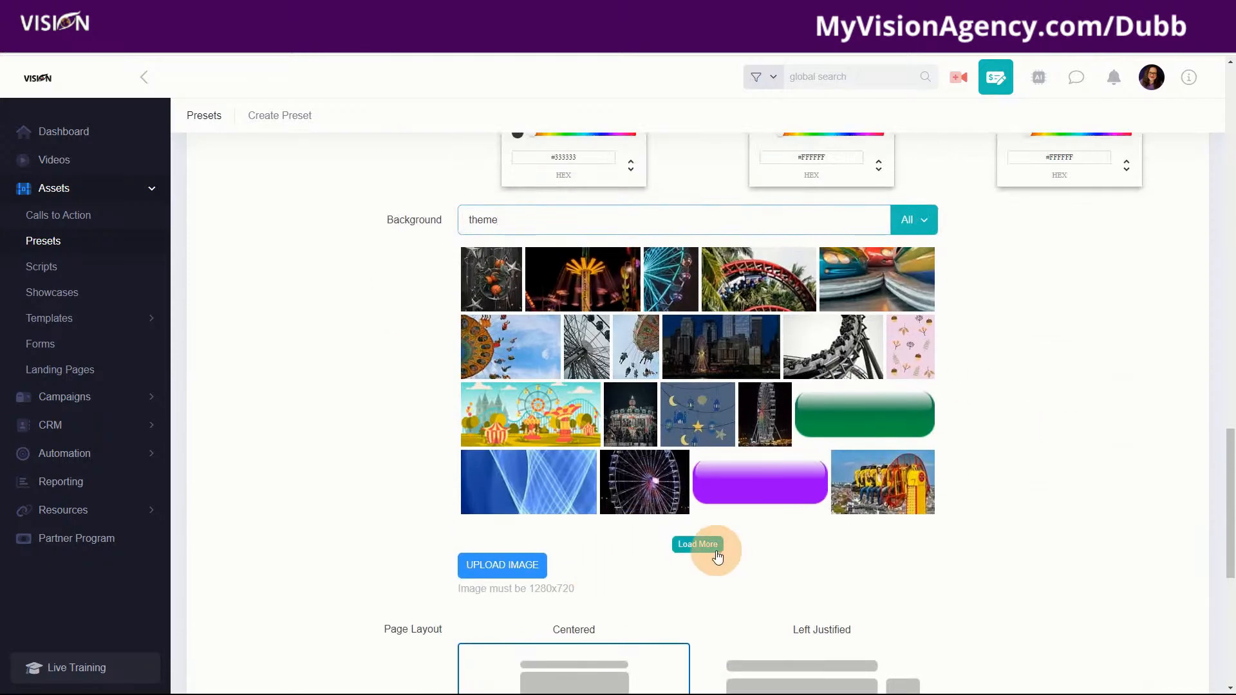
scroll(775, 551, down, 5)
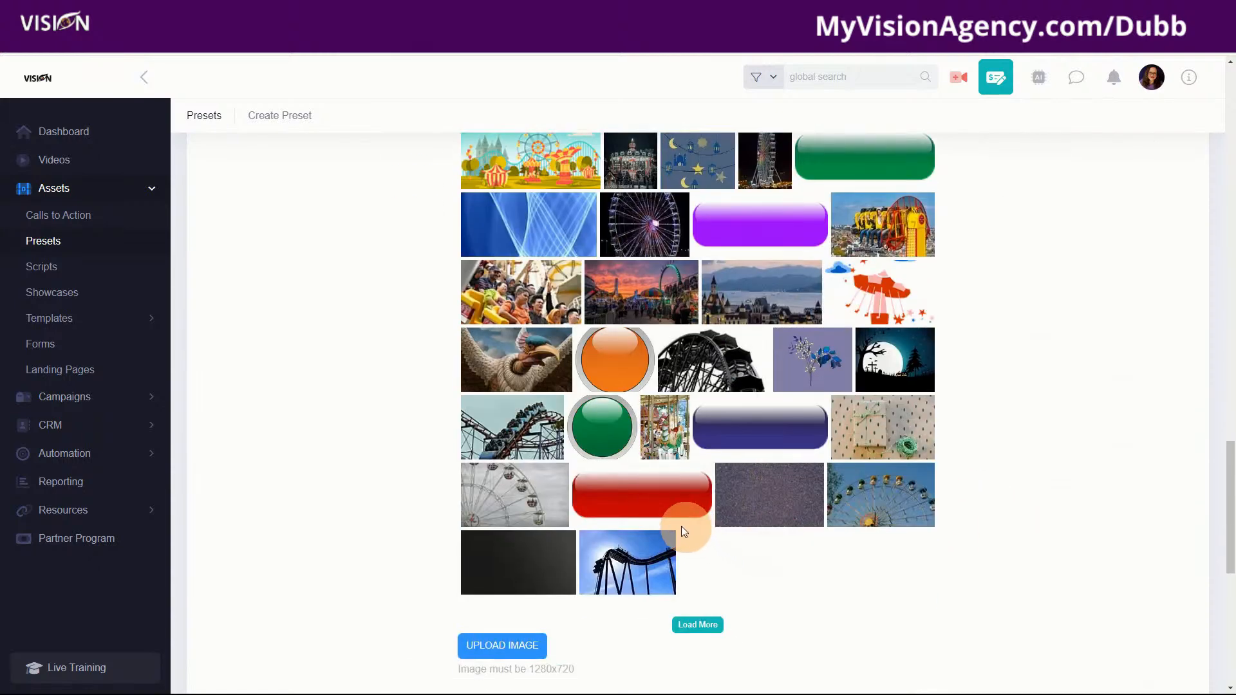
scroll(1079, 564, up, 4)
click(867, 422)
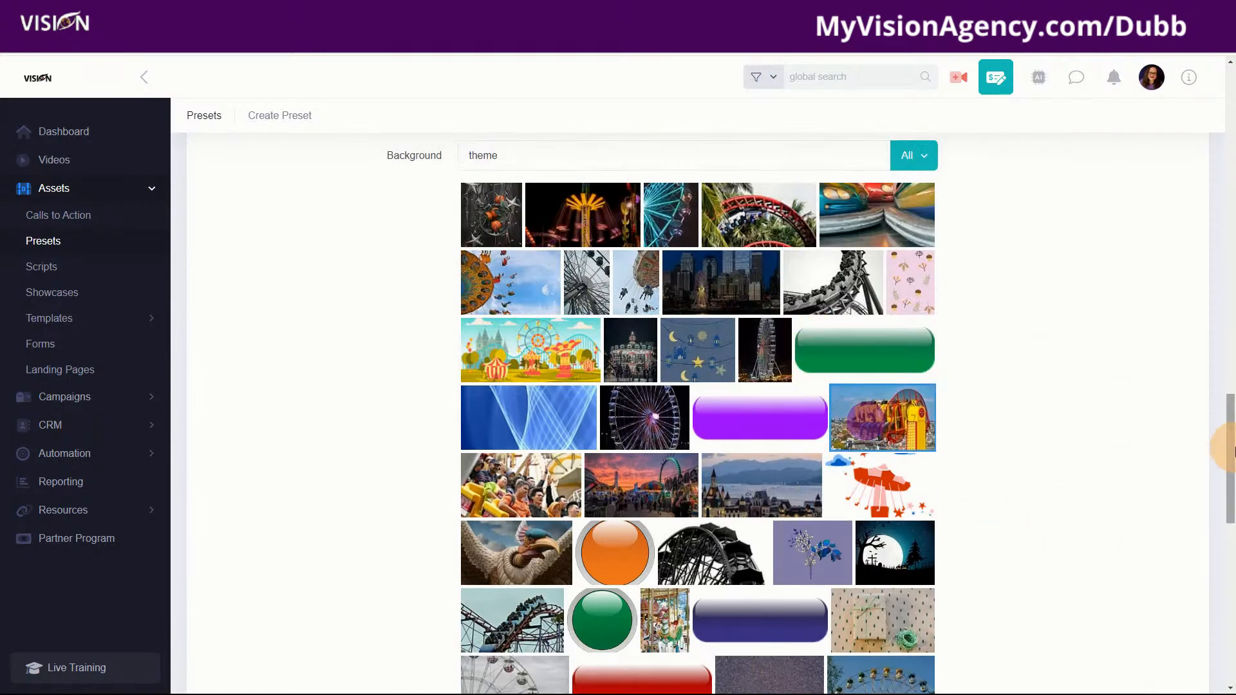
- Review the chosen background and page layout options, and save and close the preset
scroll(1021, 578, down, 7)
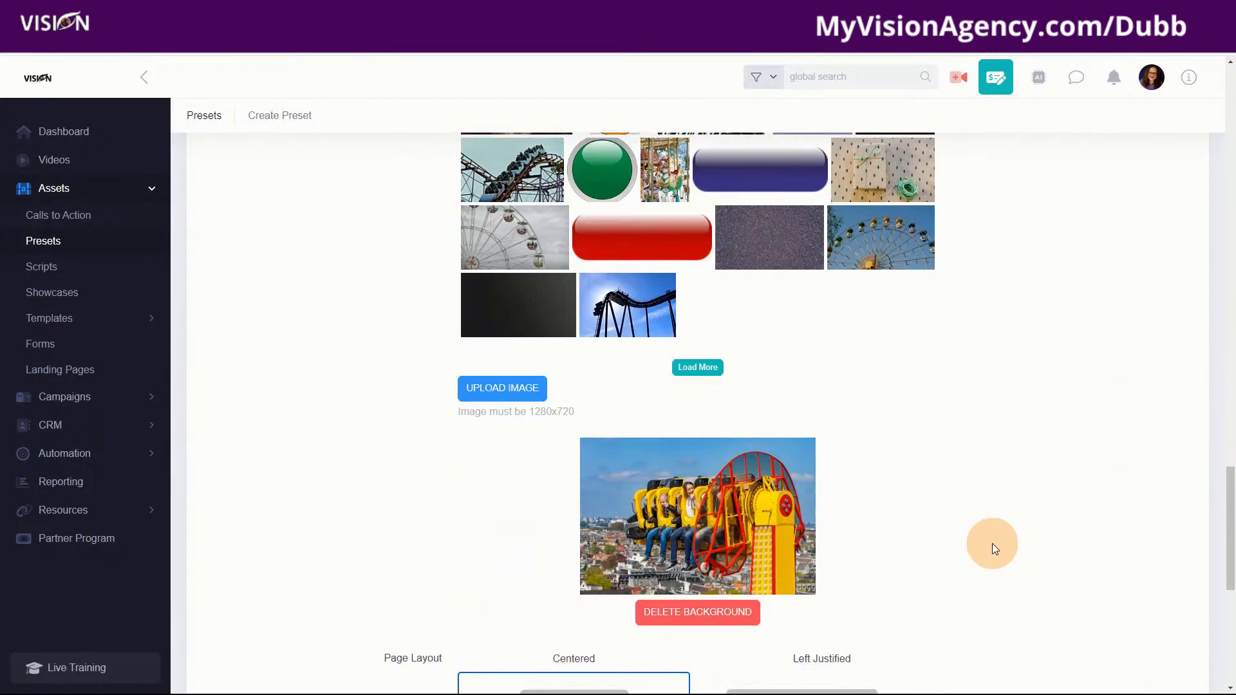
scroll(779, 522, down, 5)
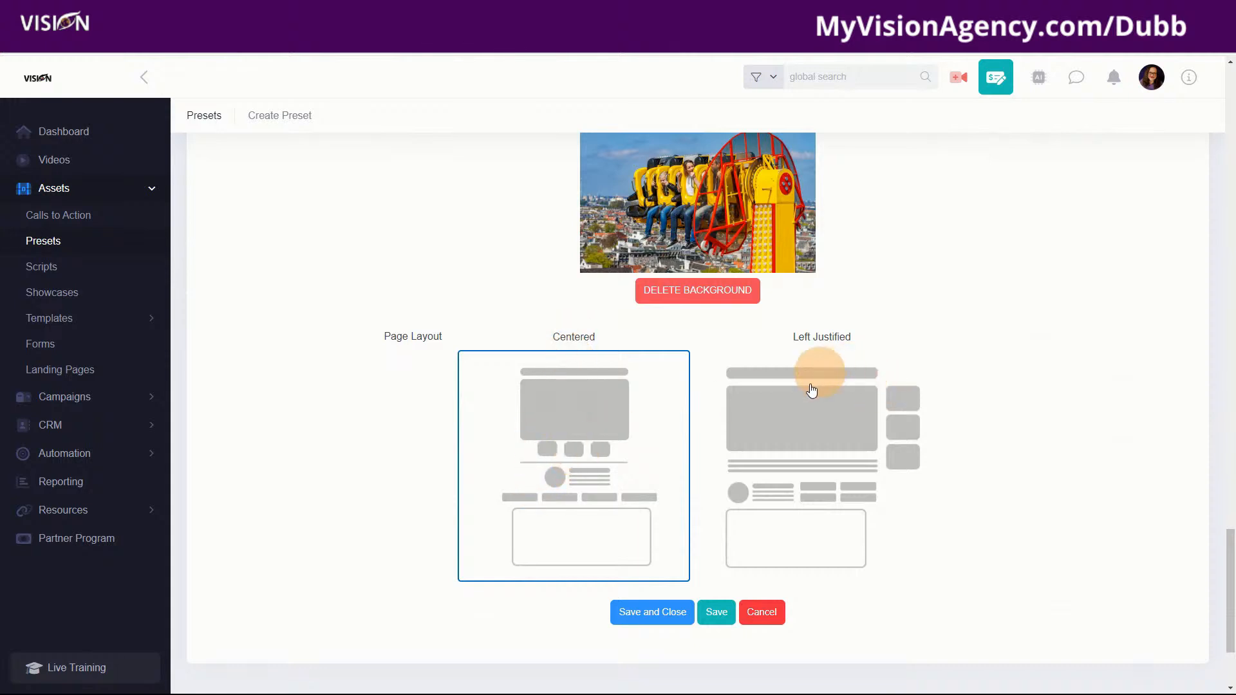
click(652, 614)
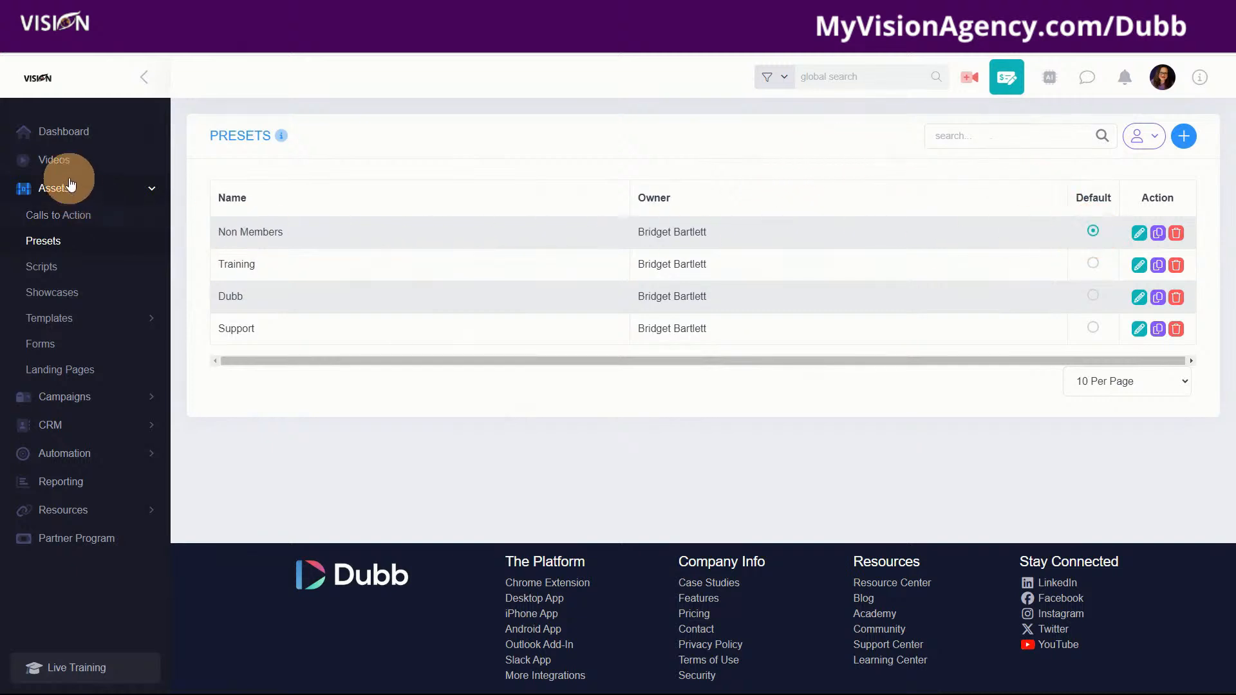
- Open the first "Video Created with Dubb on Sep 16, 2024" from the video library and apply the Training preset to it
click(55, 159)
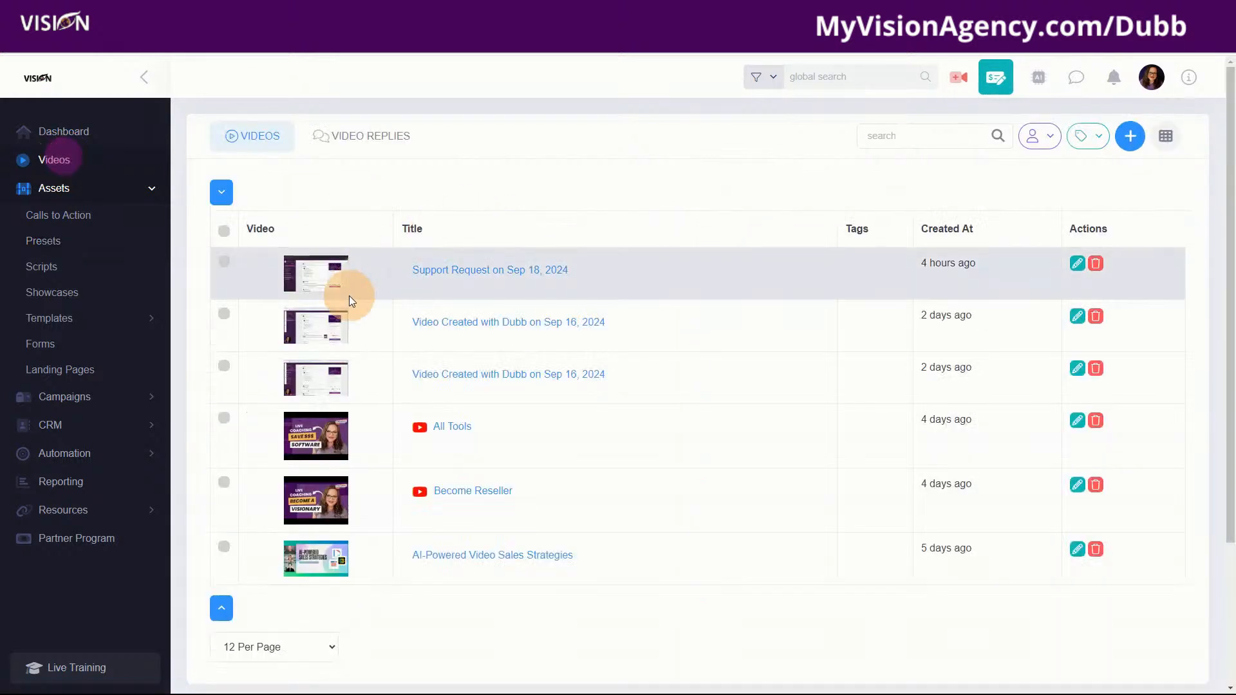
click(457, 321)
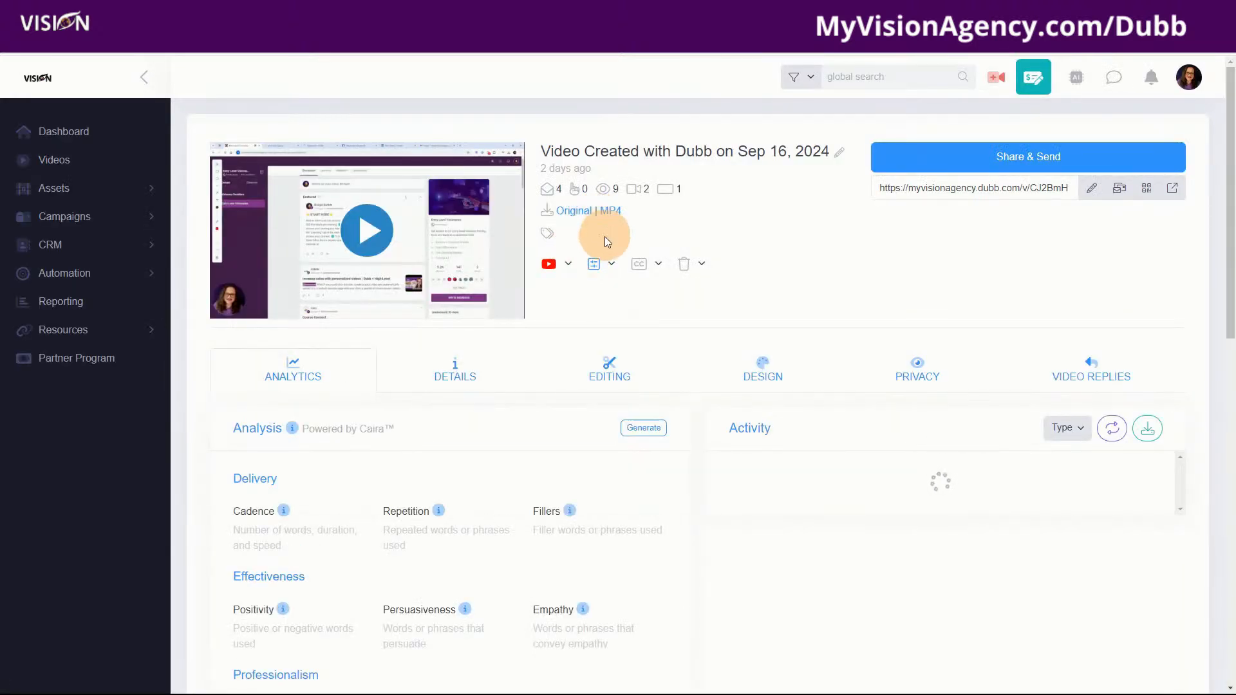
click(605, 263)
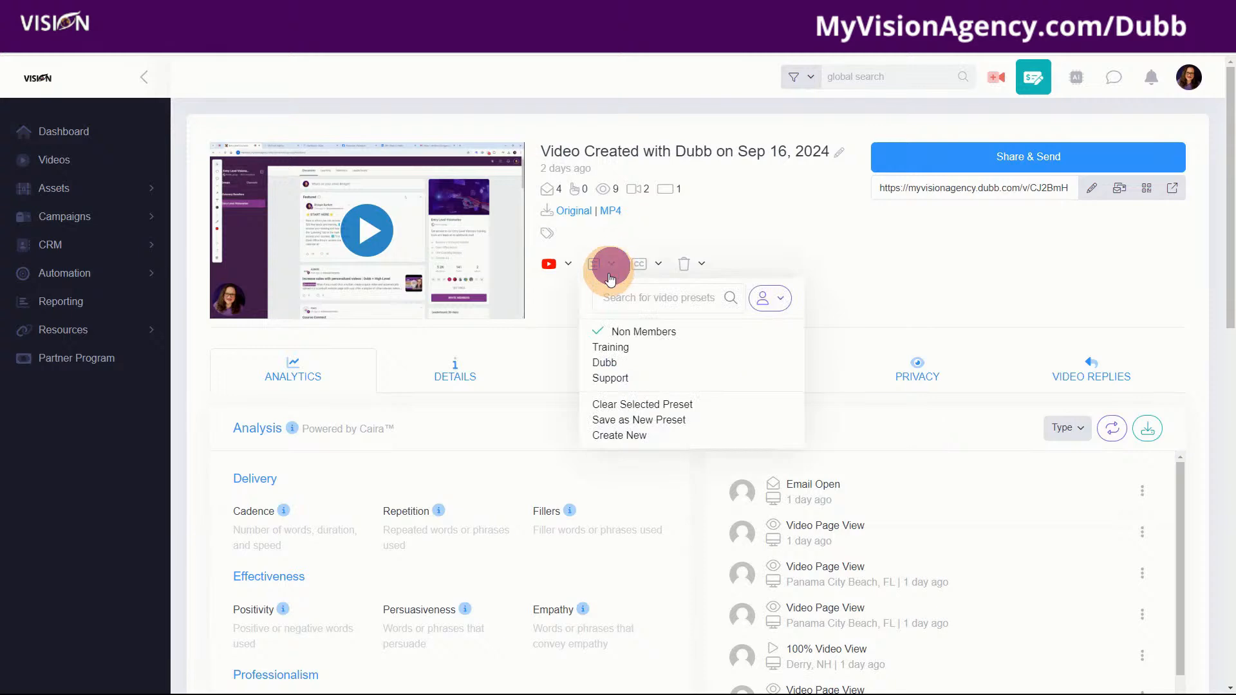
click(608, 348)
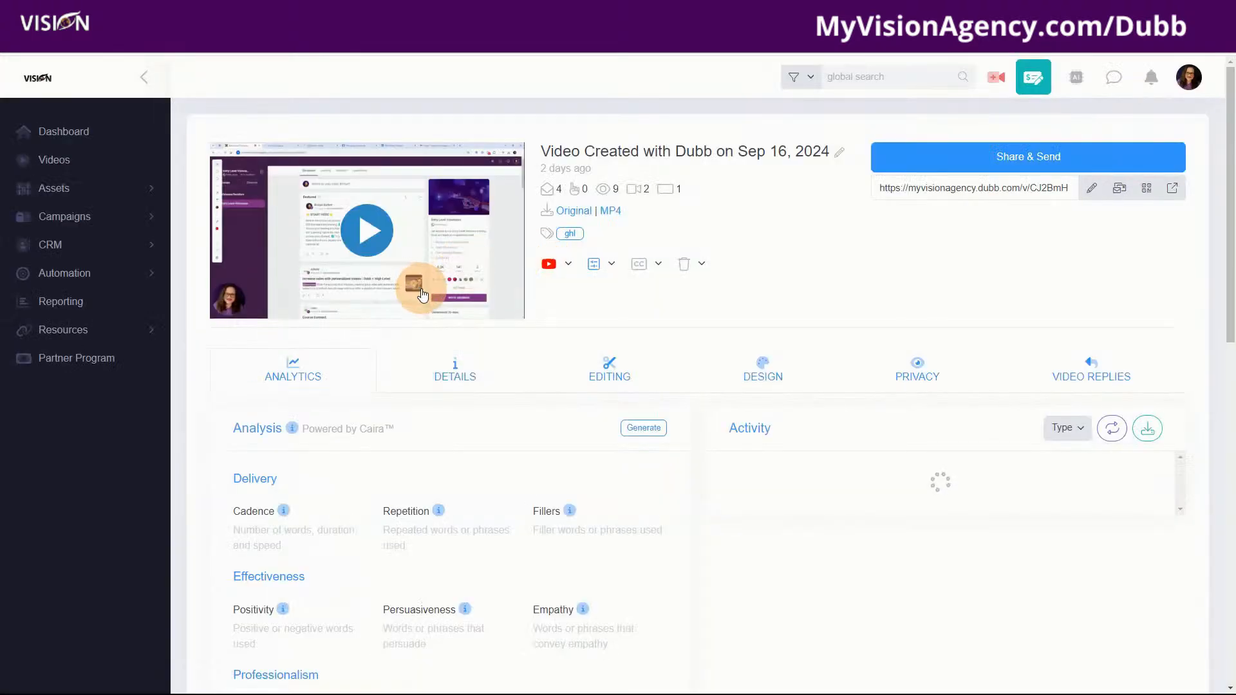
- Open the video's public page and examine its background, player, playlist, description, and call-to-action buttons
click(1172, 188)
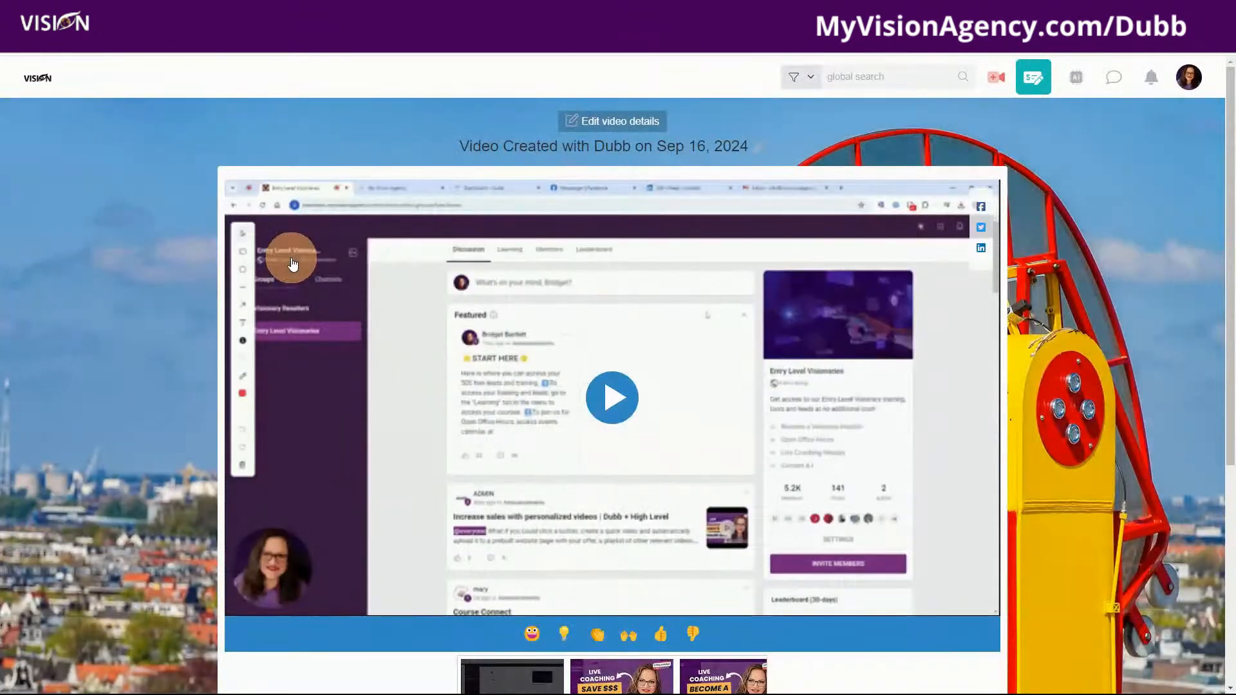
scroll(84, 370, down, 4)
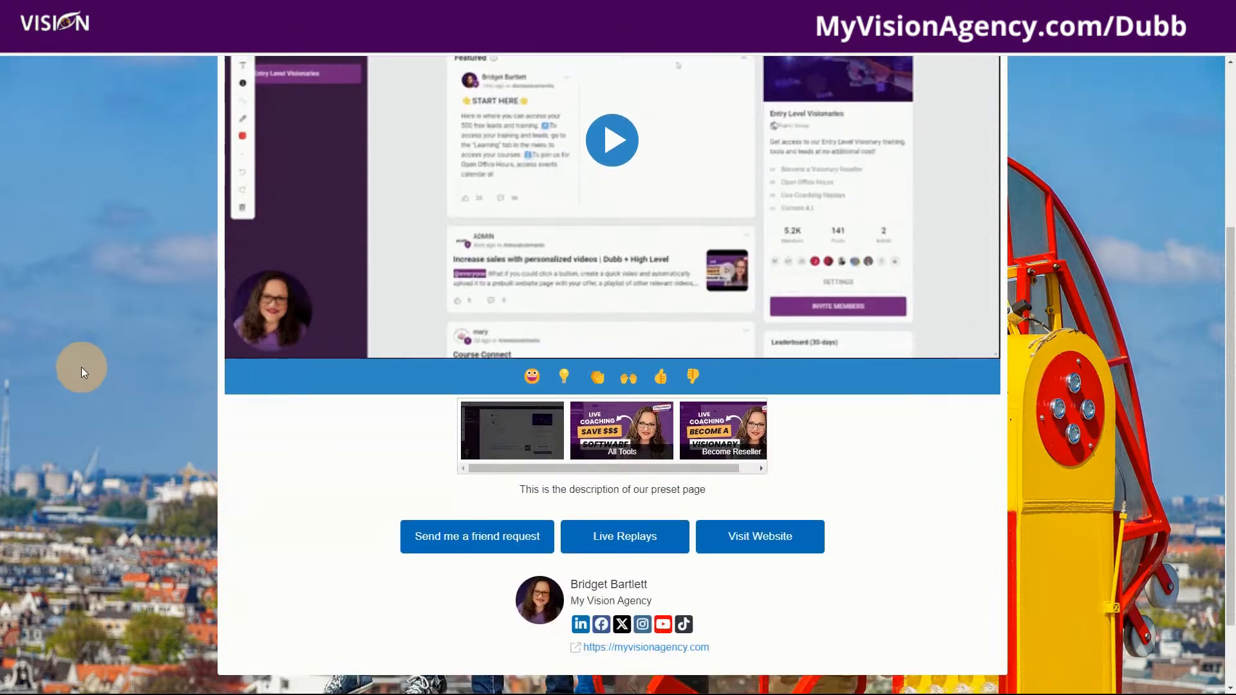
scroll(946, 502, up, 3)
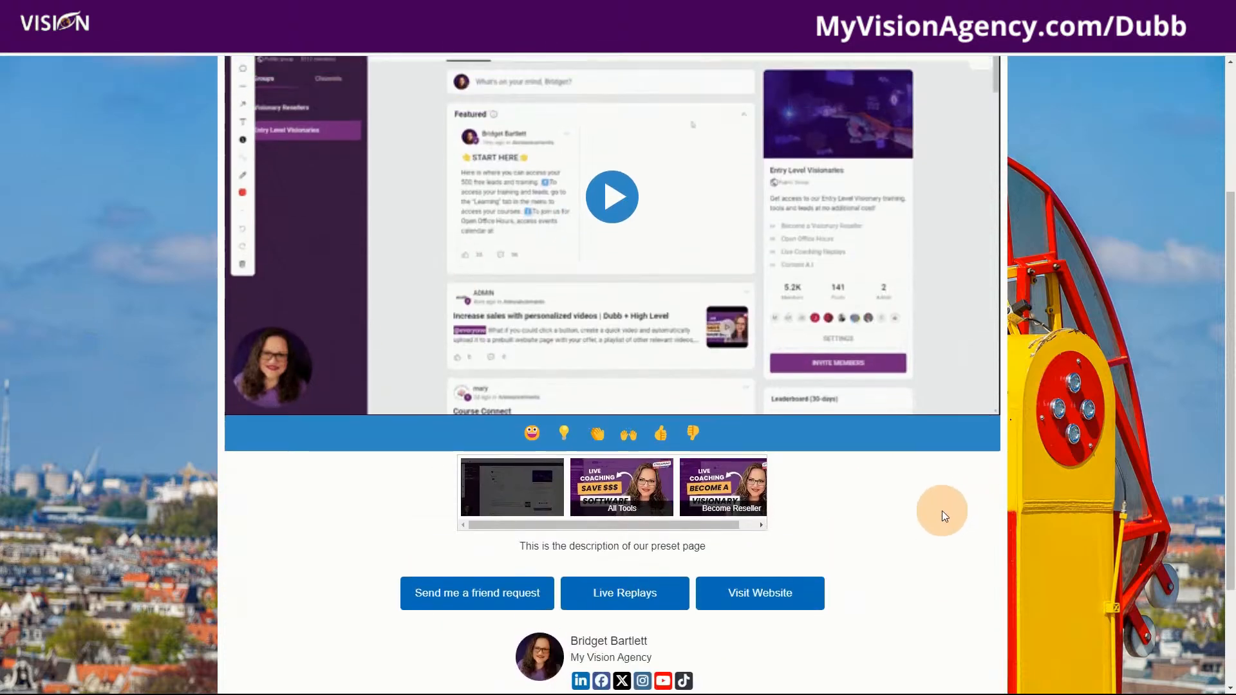
scroll(914, 566, down, 2)
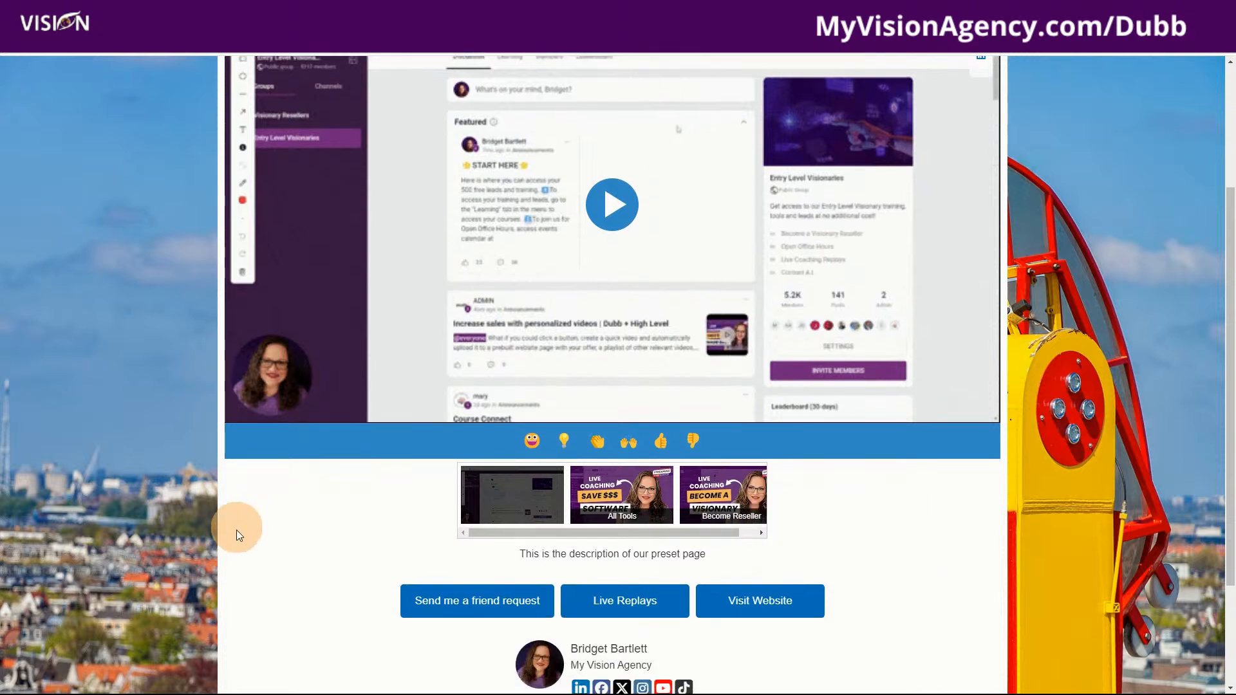
scroll(136, 444, up, 3)
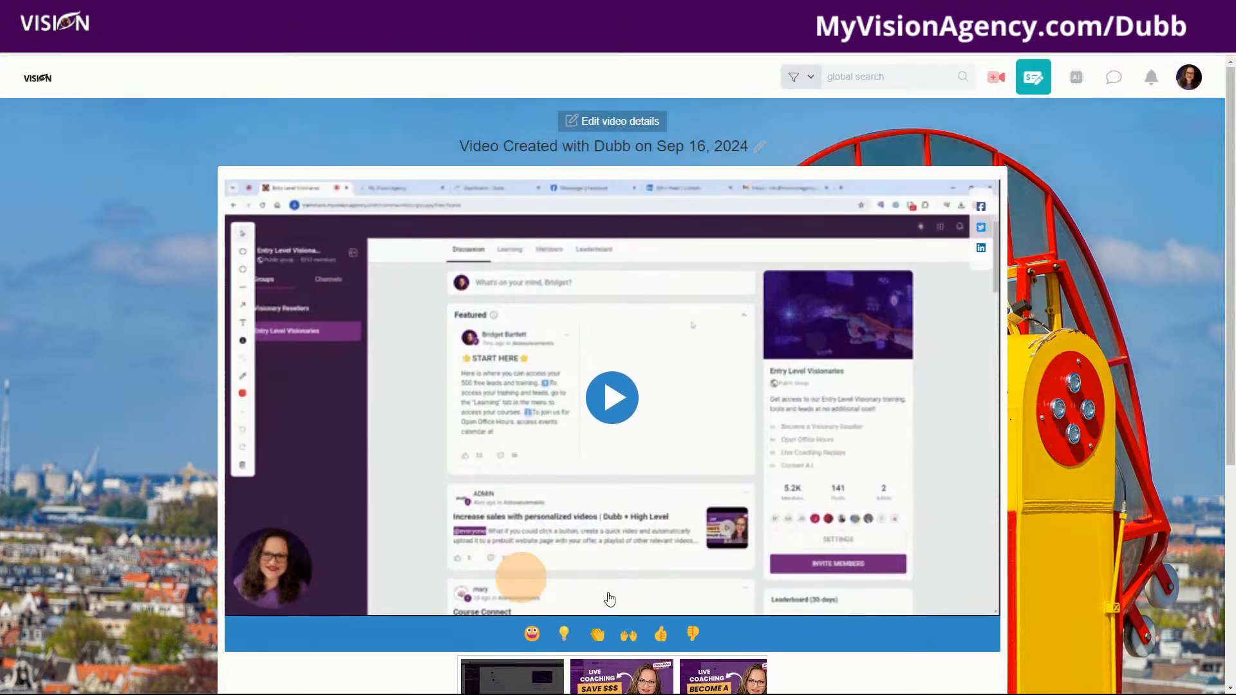
scroll(1066, 473, down, 3)
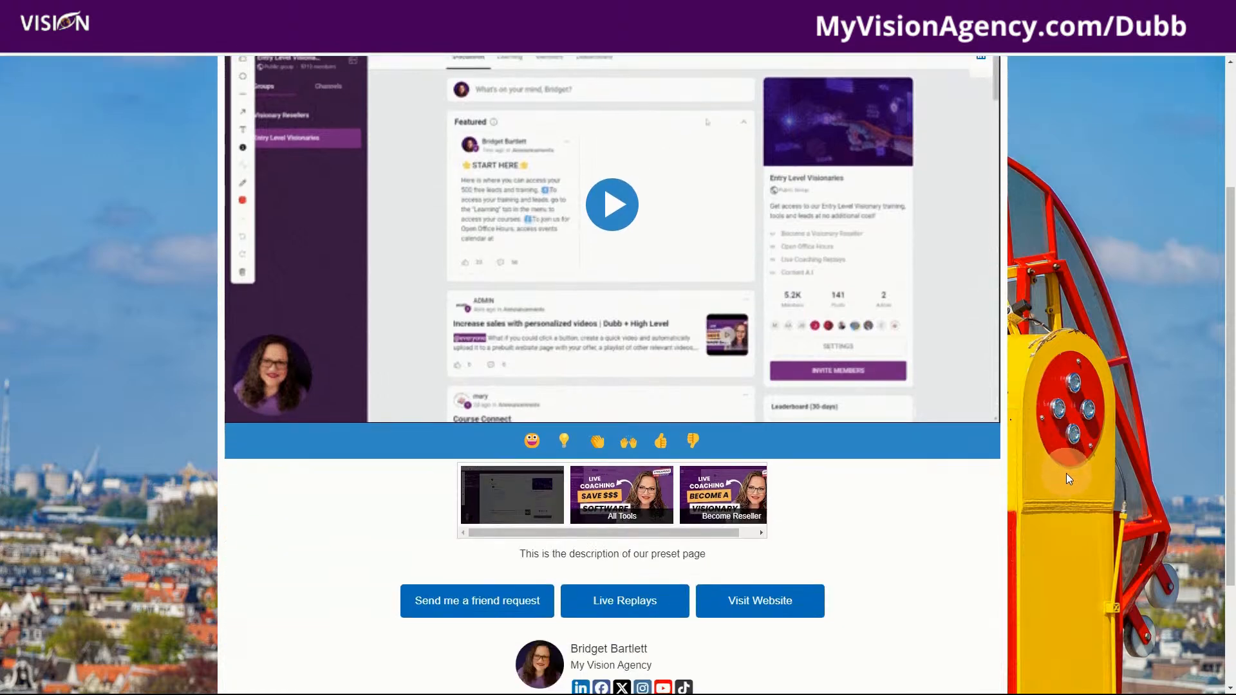
scroll(1064, 476, down, 2)
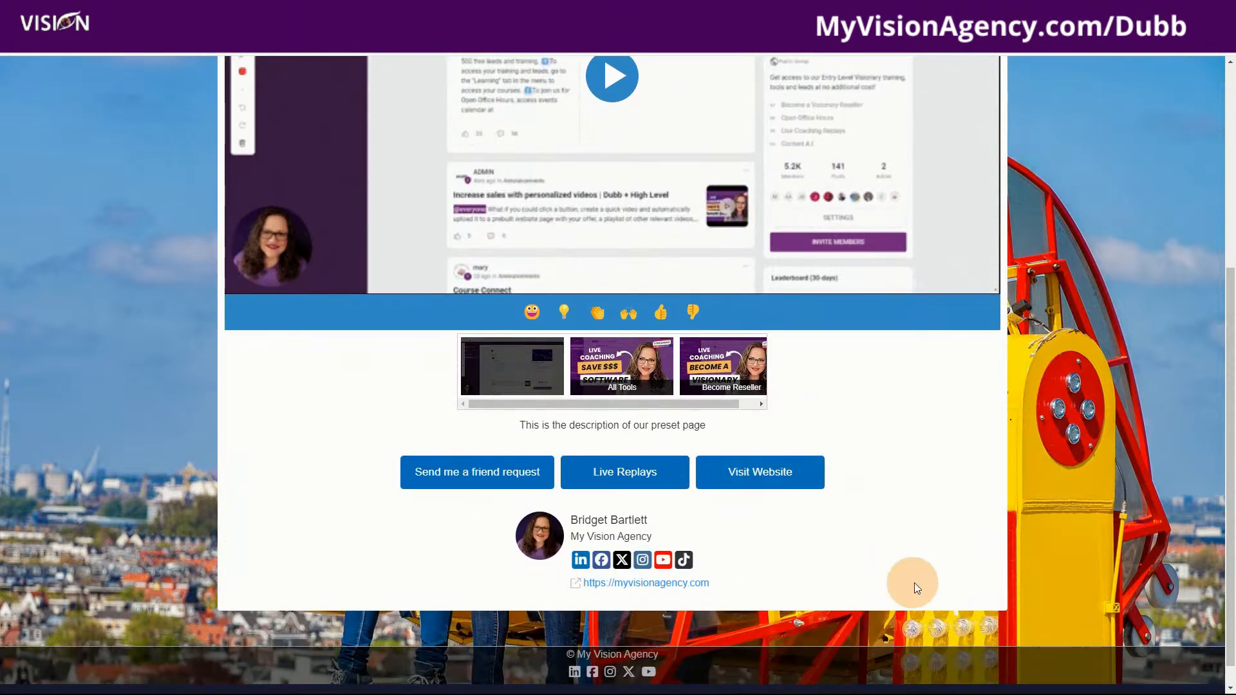
- Check the preset description on the video page, and view and close the pop-up with the call-to-action buttons
scroll(941, 520, up, 2)
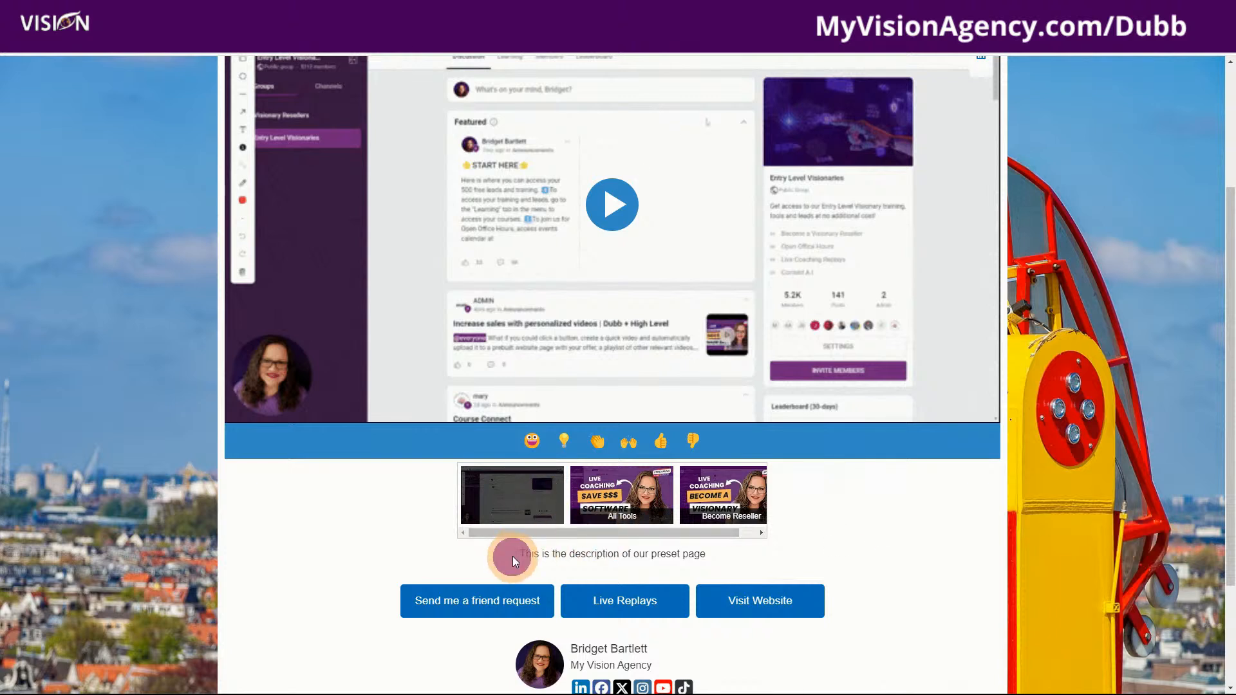
drag(512, 557, 743, 565)
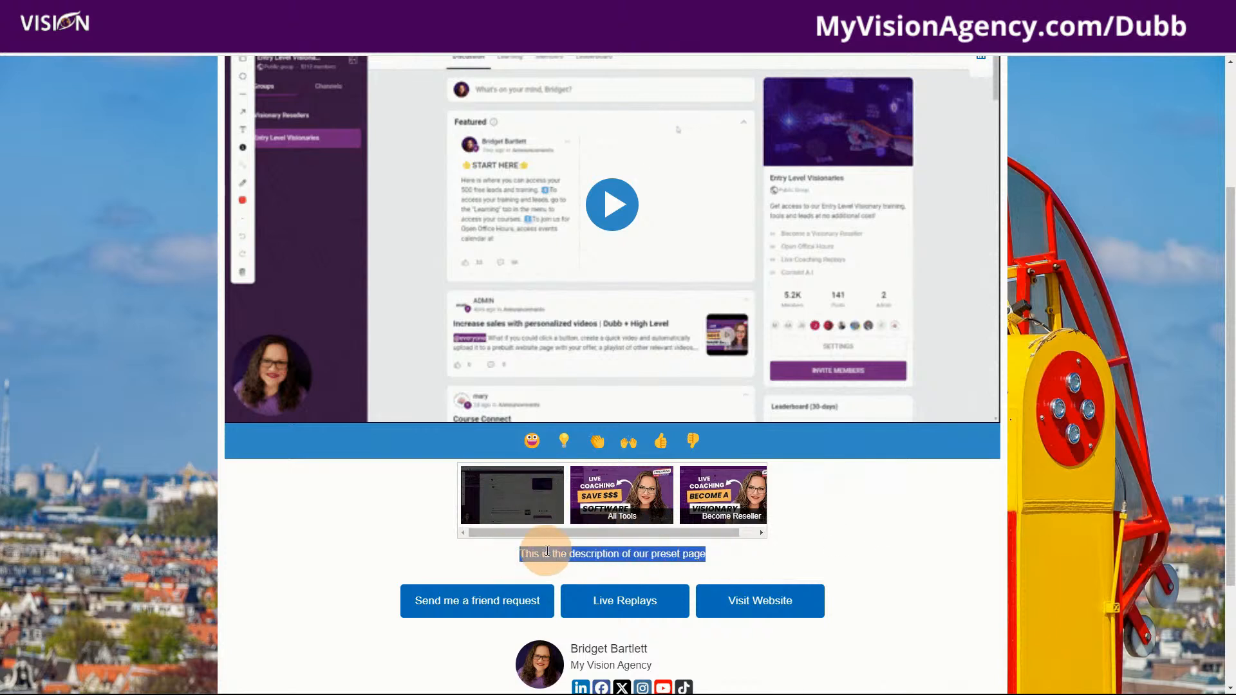
click(902, 558)
scroll(1052, 581, up, 3)
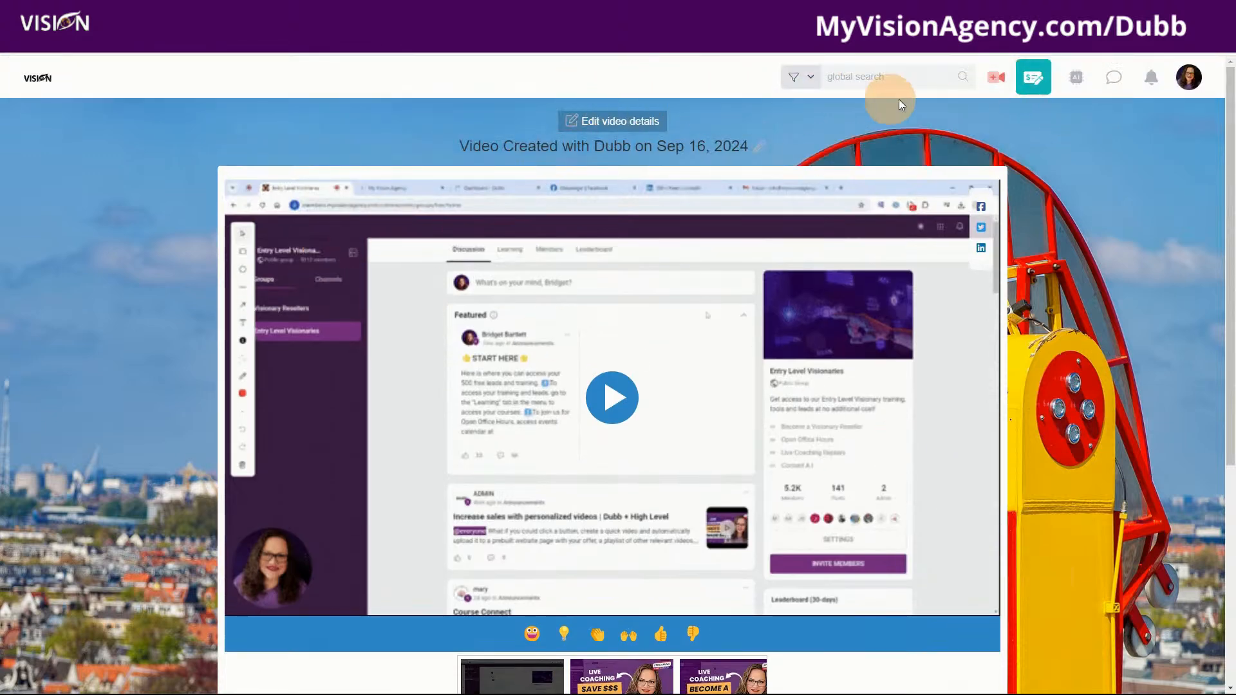
mouse_move(246, 55)
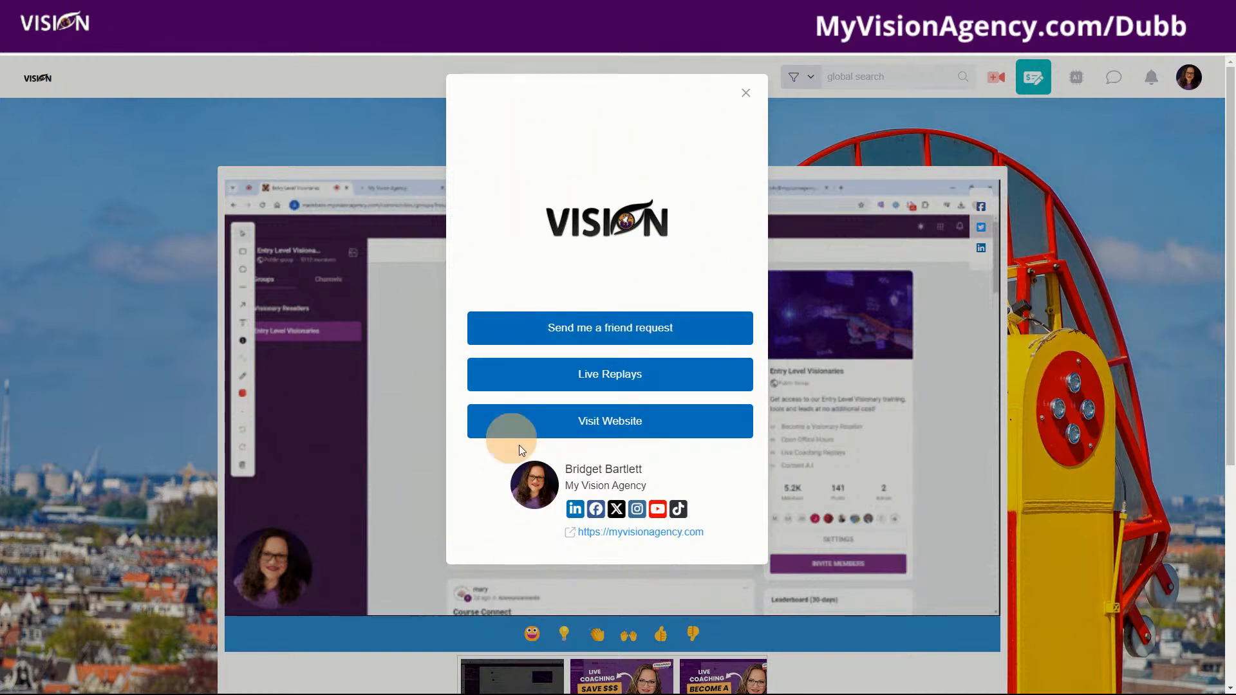
click(745, 93)
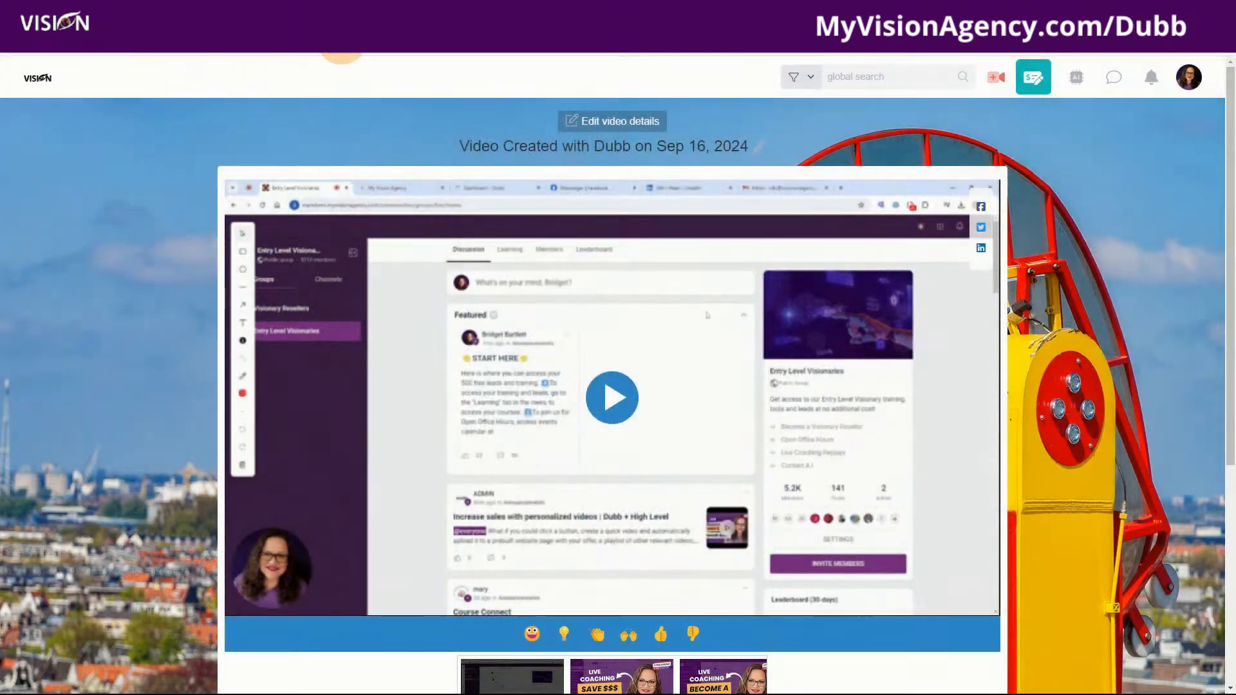
- Open the video's public link in a private browser window to see it as a visitor
mouse_move(643, 692)
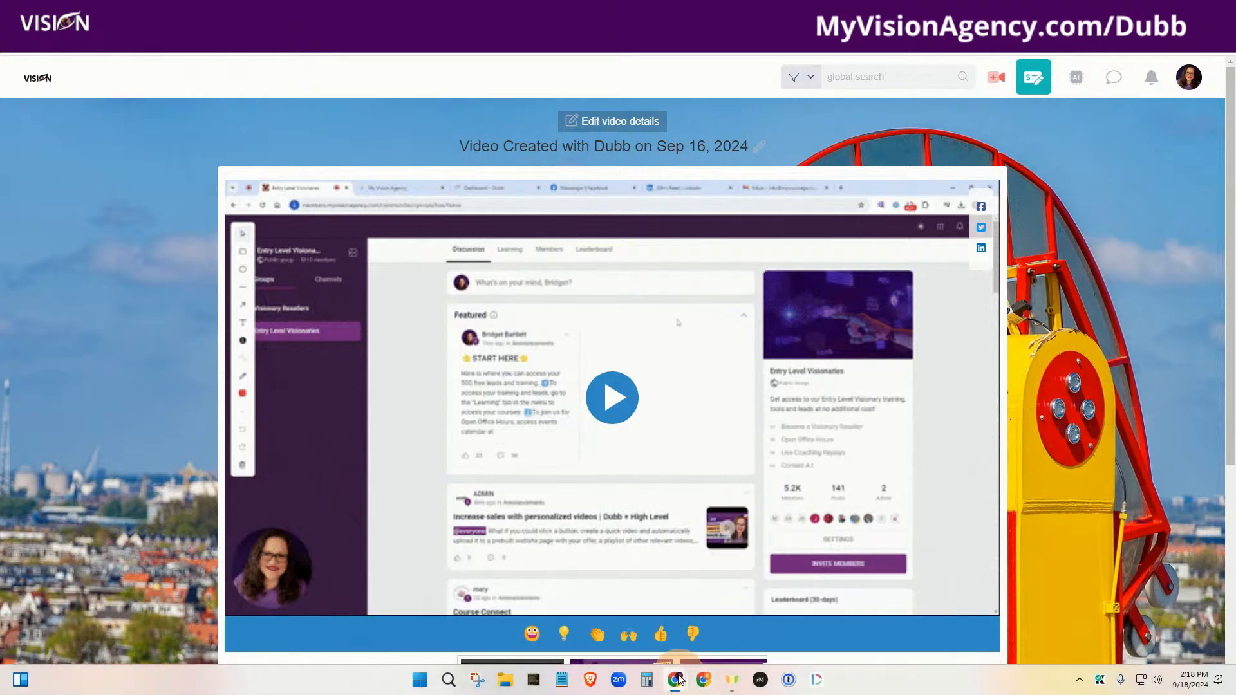
mouse_move(680, 680)
click(833, 628)
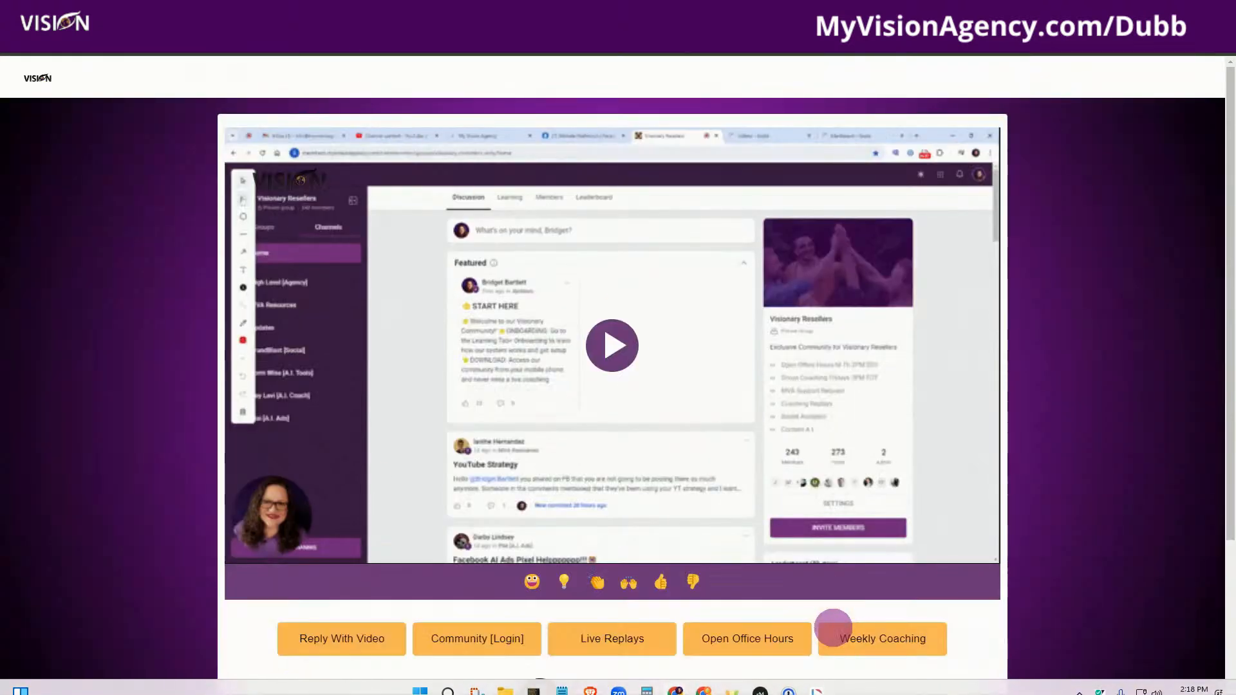
key(ctrl+shift+n)
text(https://myvisionagency.dubb.com/v/CCZ8mG)
key(Return)
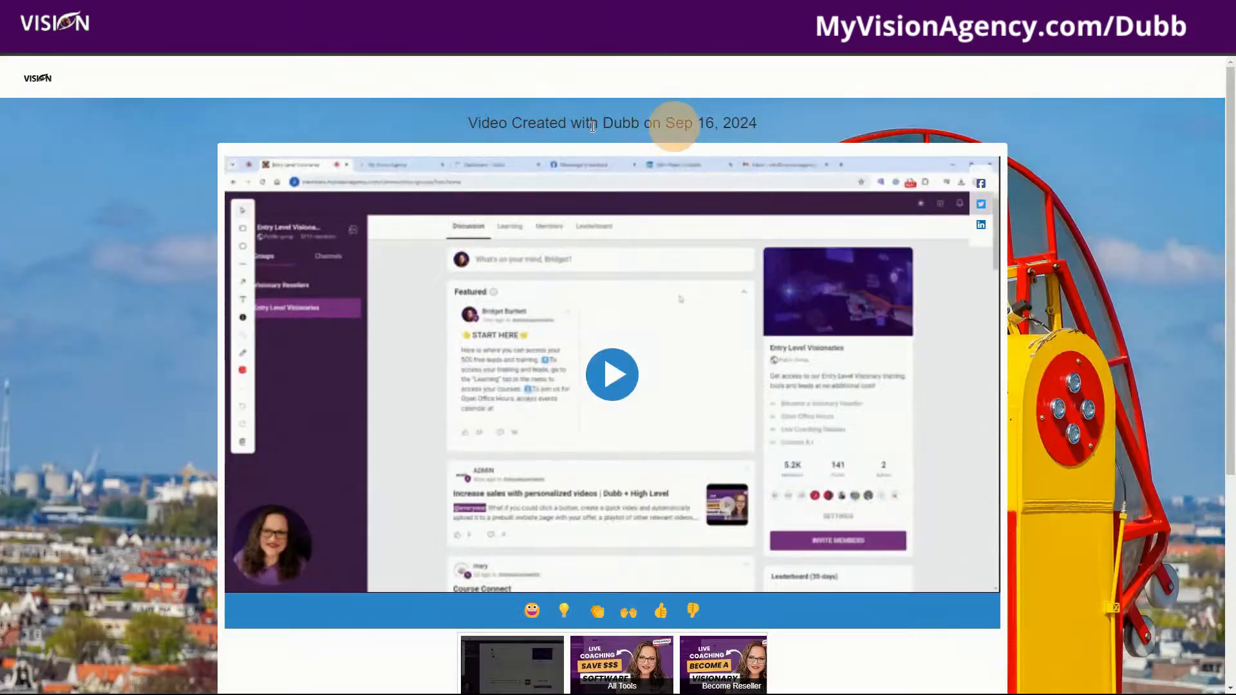
- Examine the visitor view's title, playlist, description, call-to-action buttons, and contact information
drag(474, 120, 766, 122)
scroll(1112, 557, down, 5)
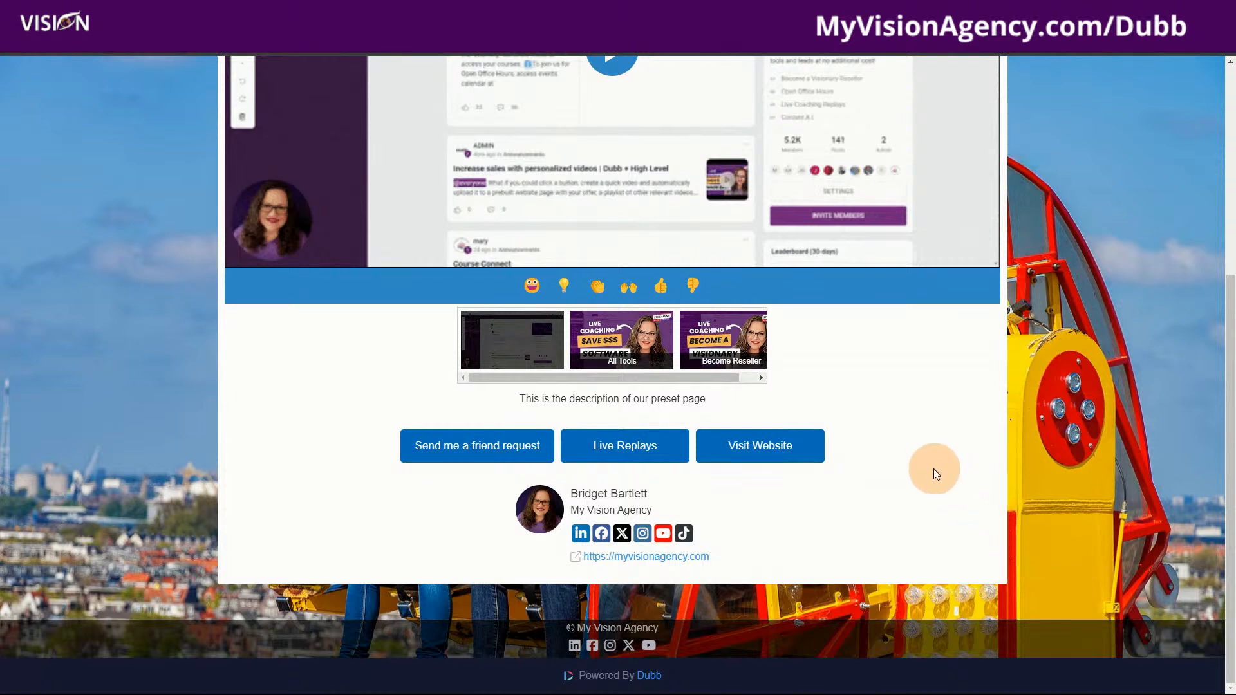
scroll(165, 429, up, 5)
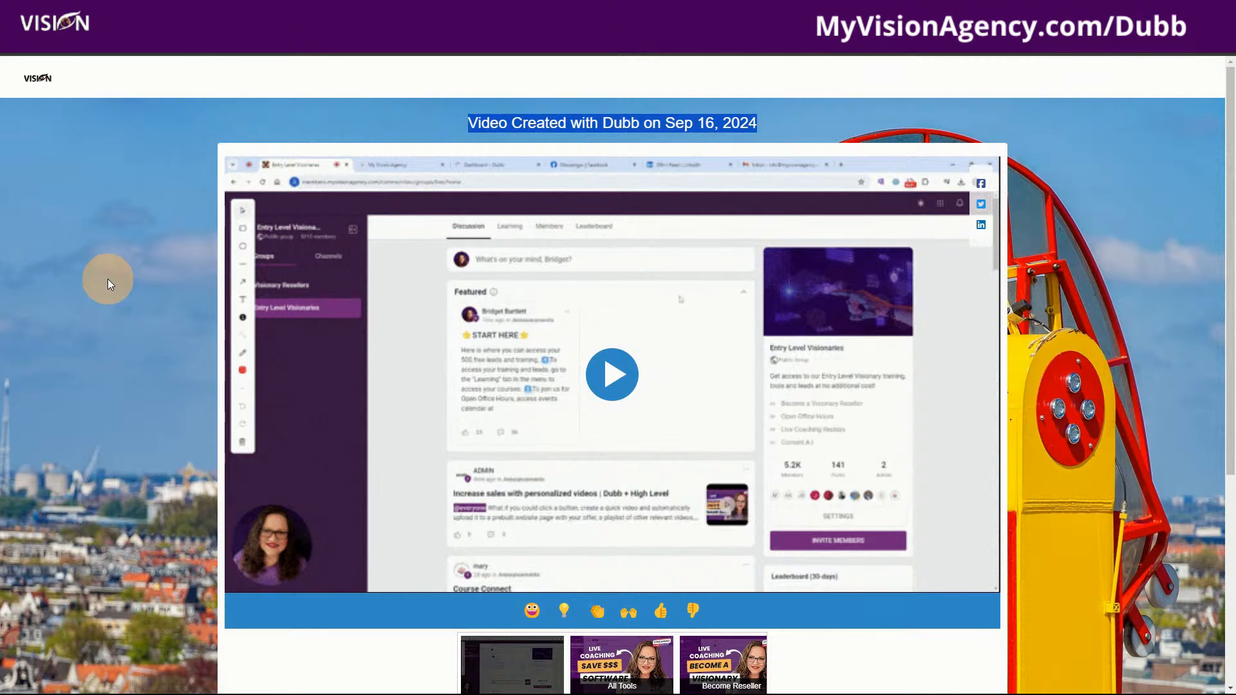
- Return to the video's management page and review its details, including description, internal notes, tags, calls to action, playlist, and sharing
mouse_move(645, 694)
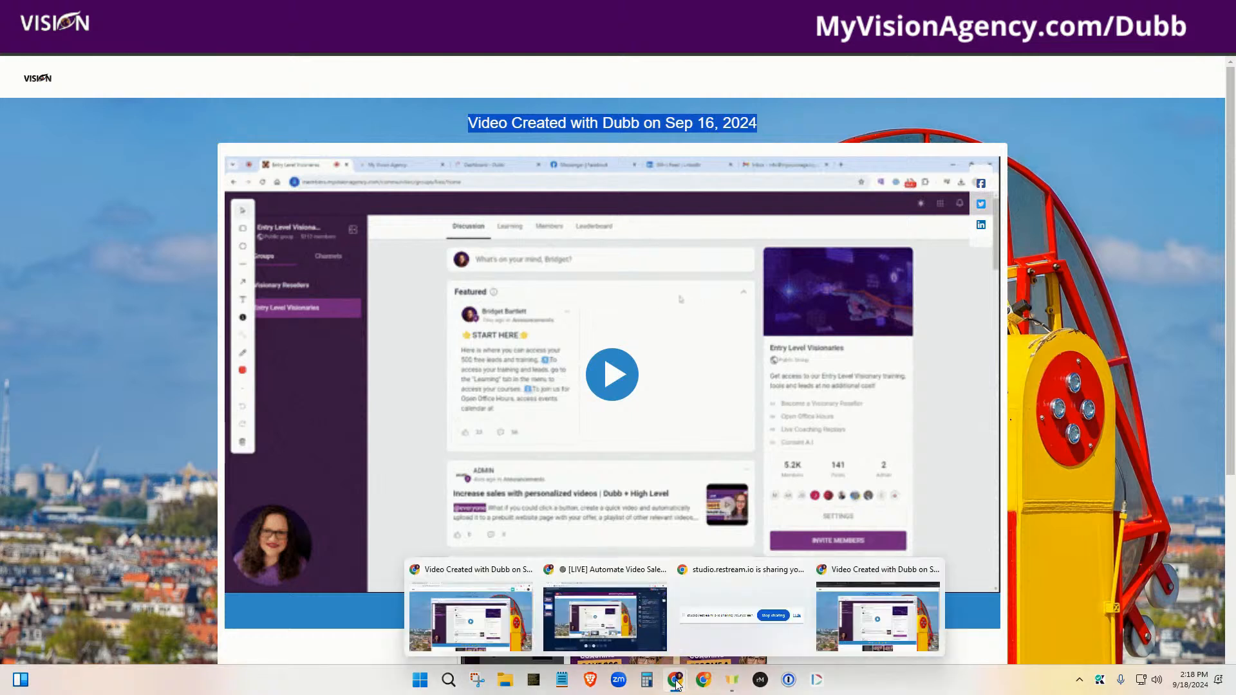
click(501, 637)
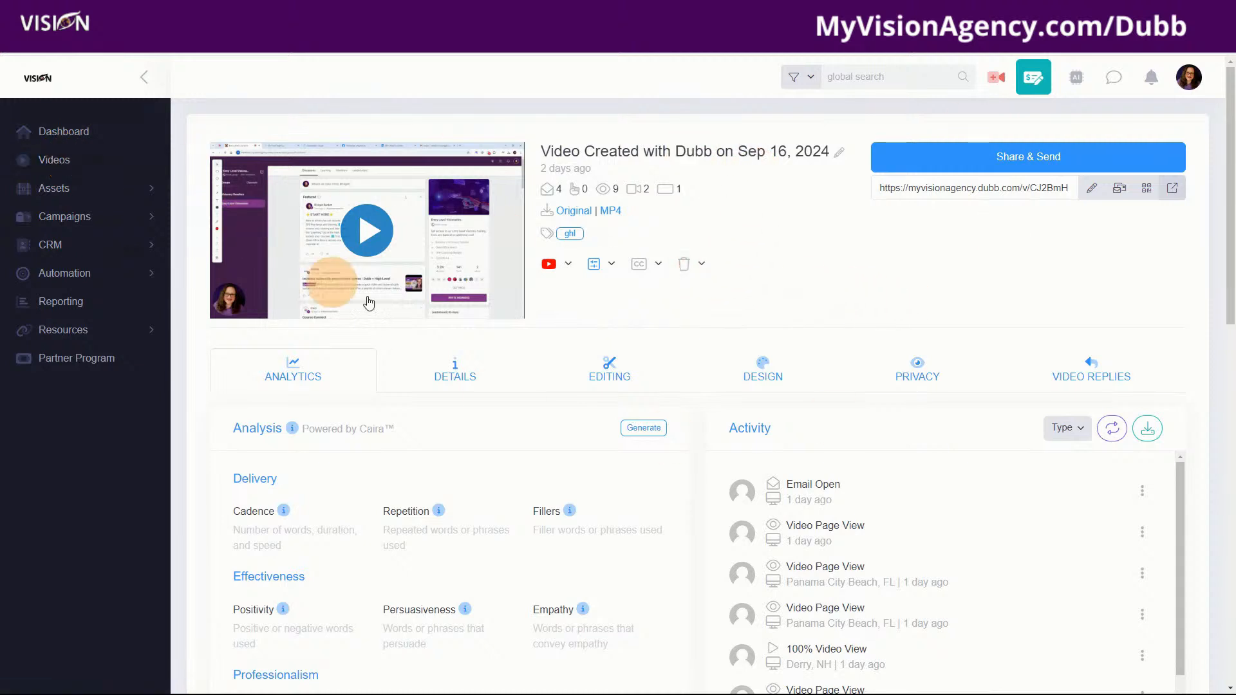
click(602, 381)
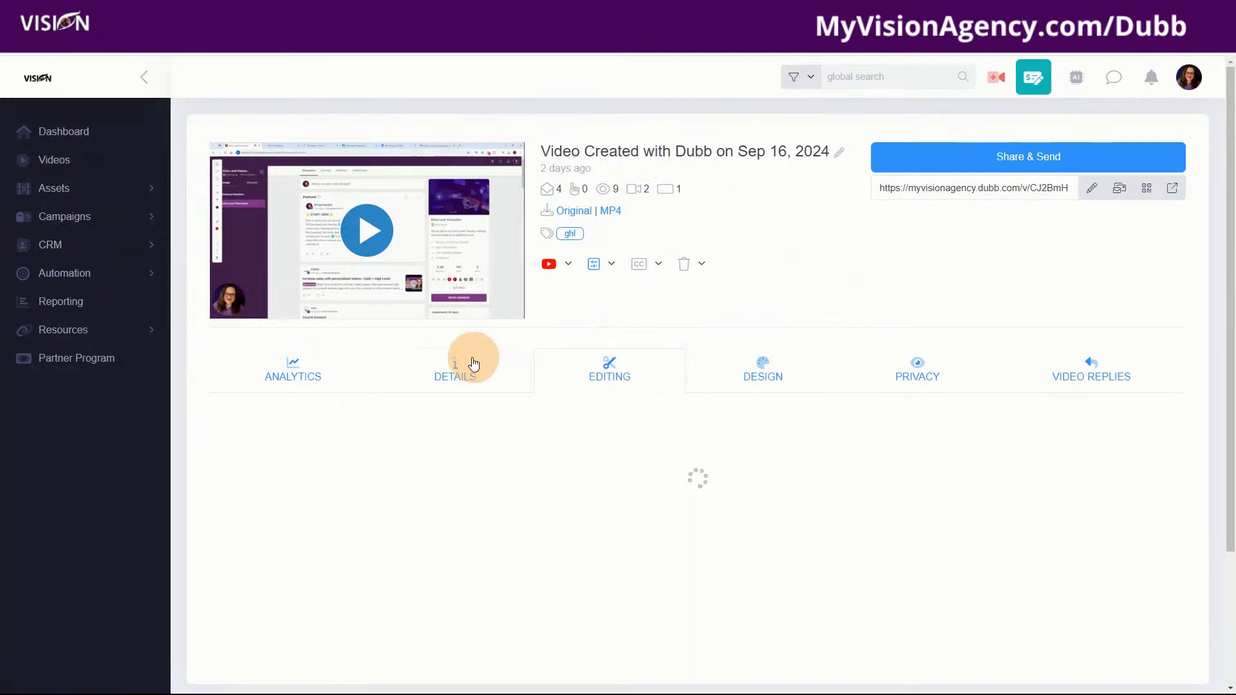
click(436, 374)
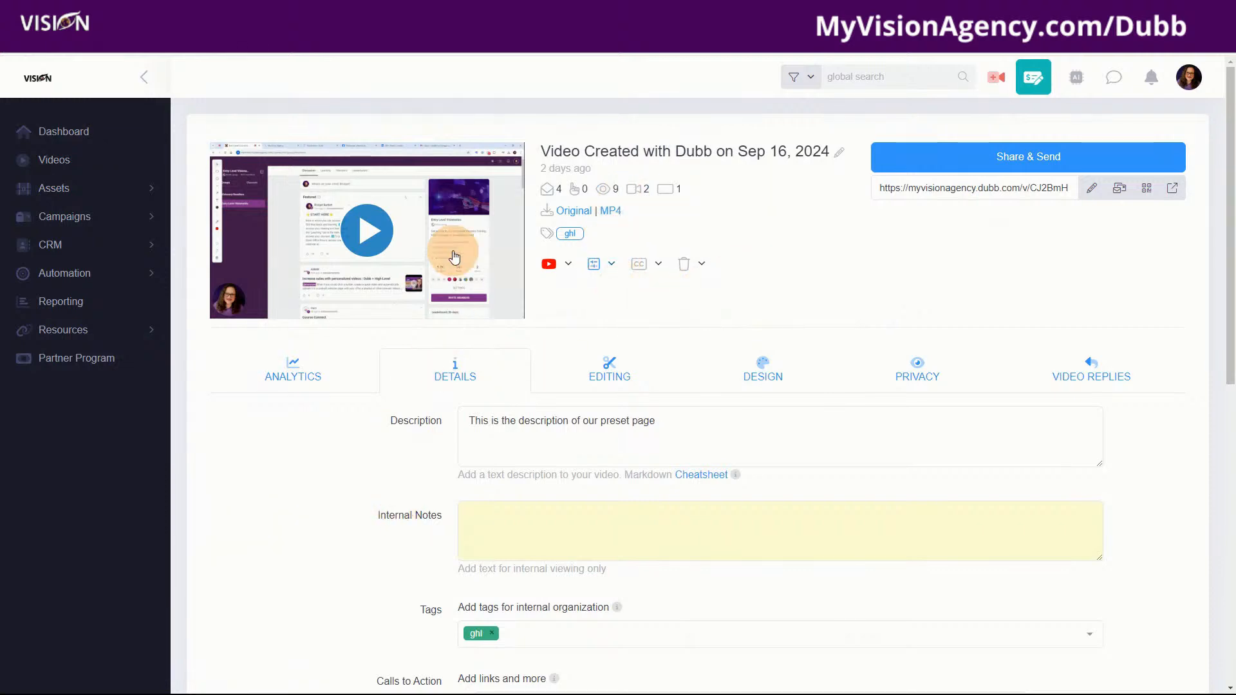
scroll(546, 463, down, 3)
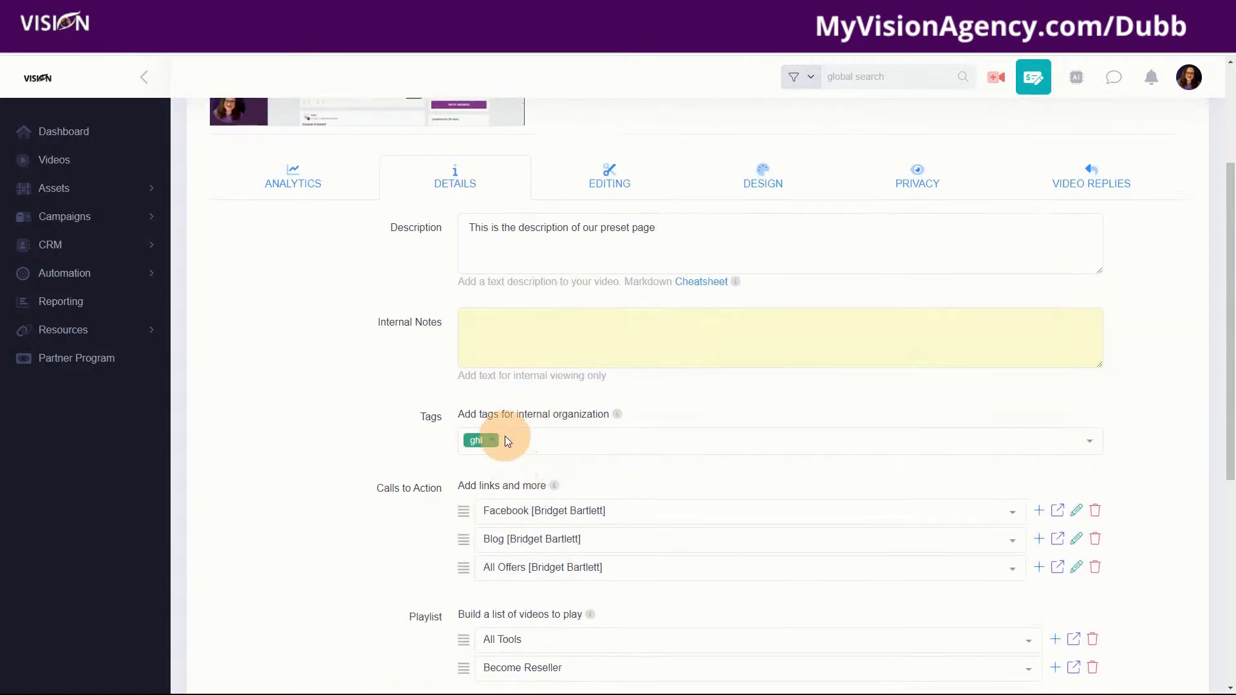
scroll(312, 464, down, 4)
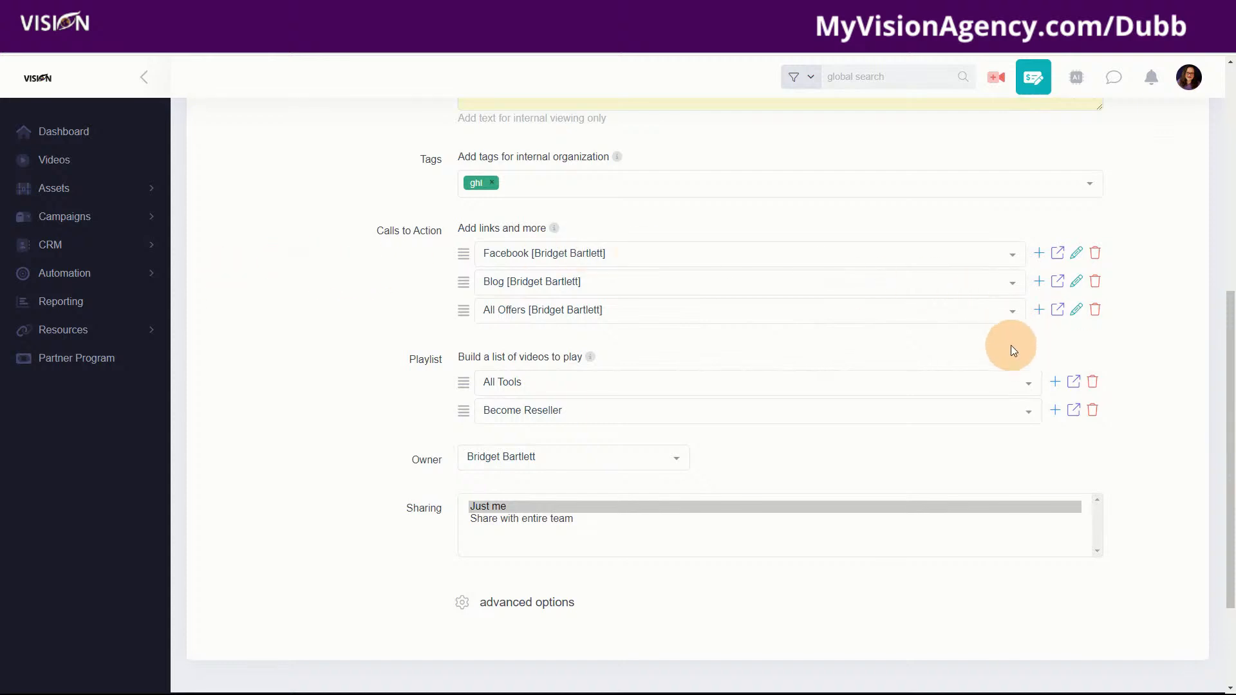
scroll(386, 463, up, 7)
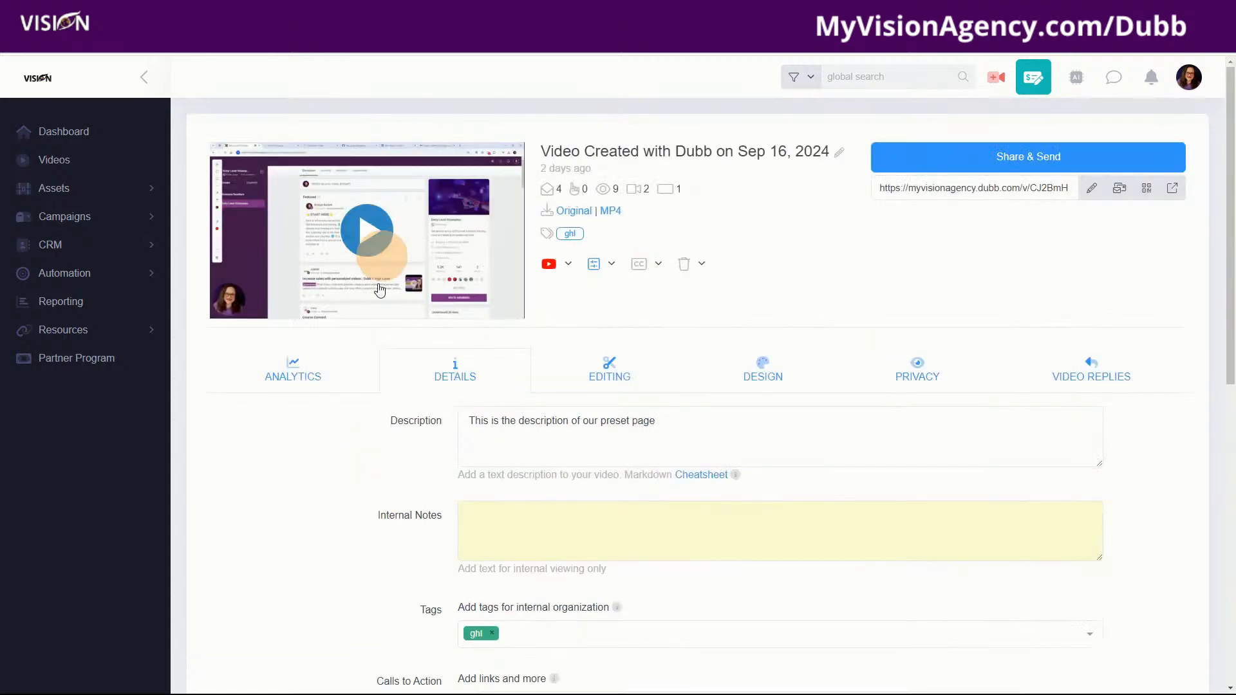
scroll(344, 531, down, 9)
scroll(272, 216, up, 3)
scroll(276, 321, up, 6)
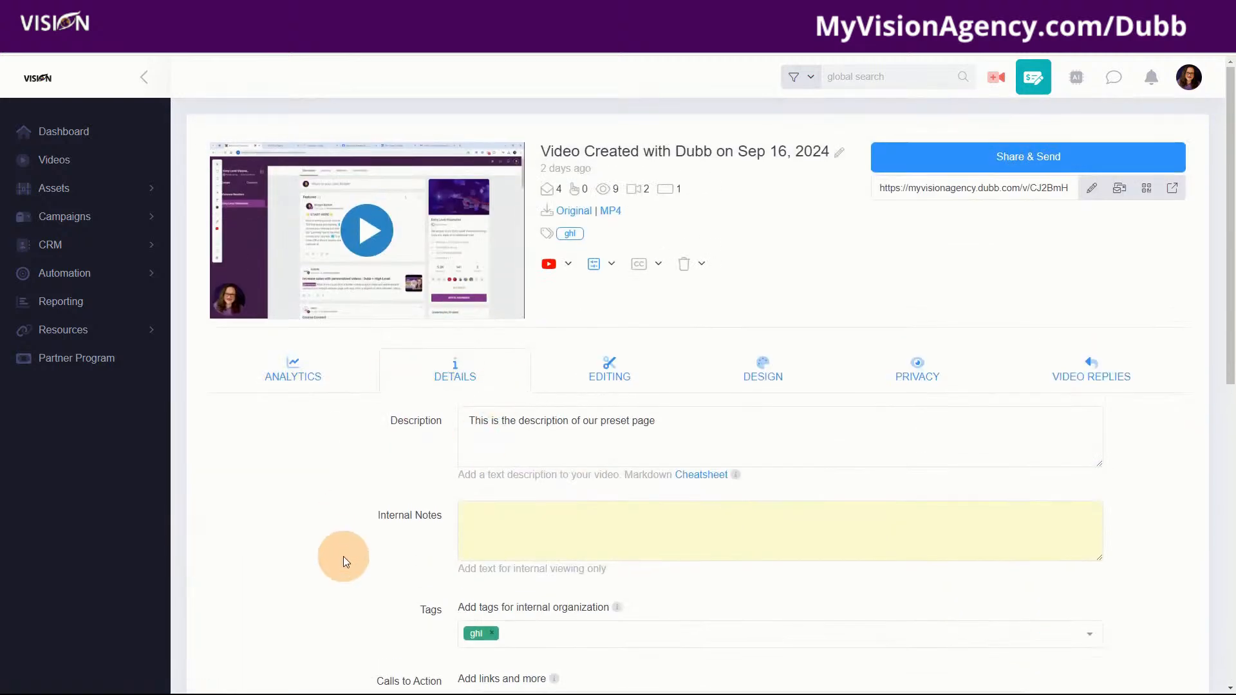
- Add the "Dubb Affiliate link" as a fourth call to action below All Offers in the video's details
scroll(342, 556, down, 6)
click(1038, 379)
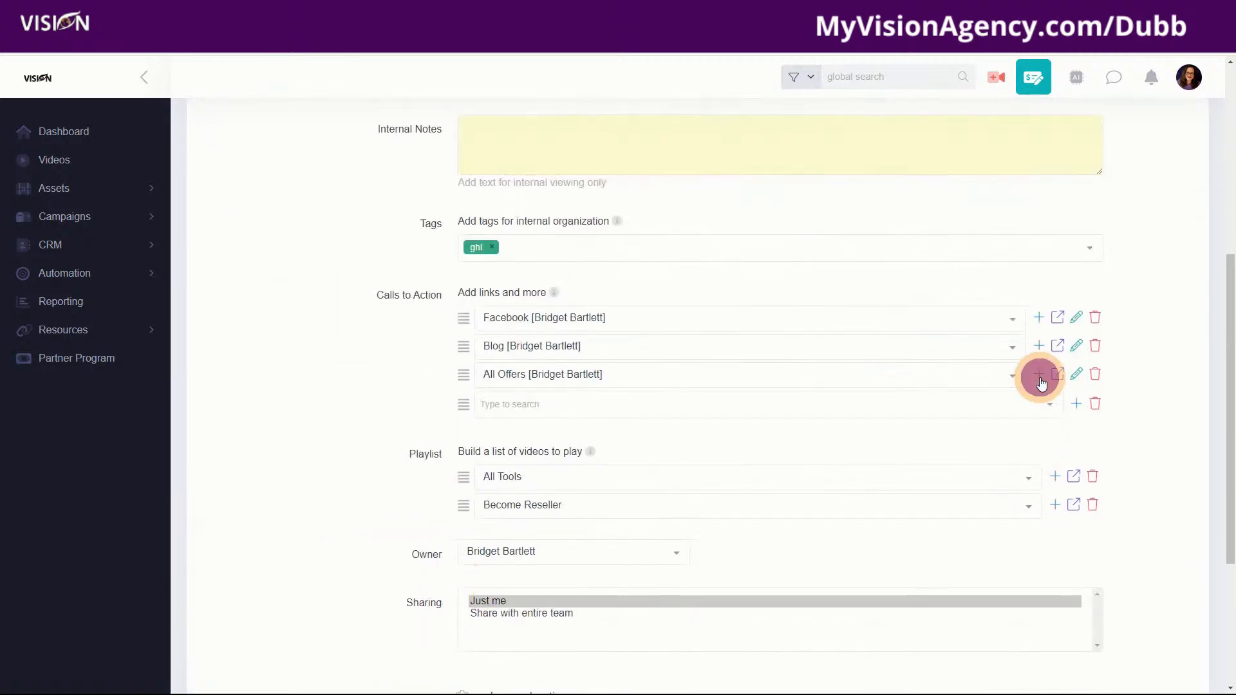
click(525, 403)
click(512, 533)
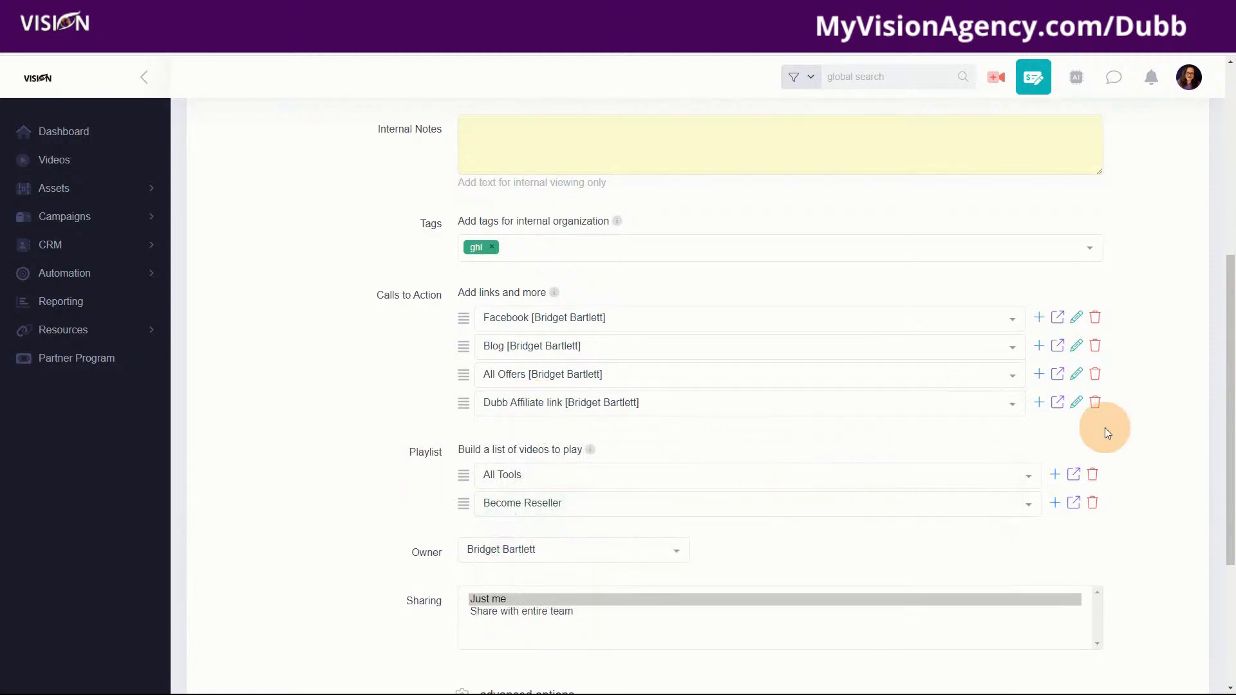
scroll(1152, 478, down, 4)
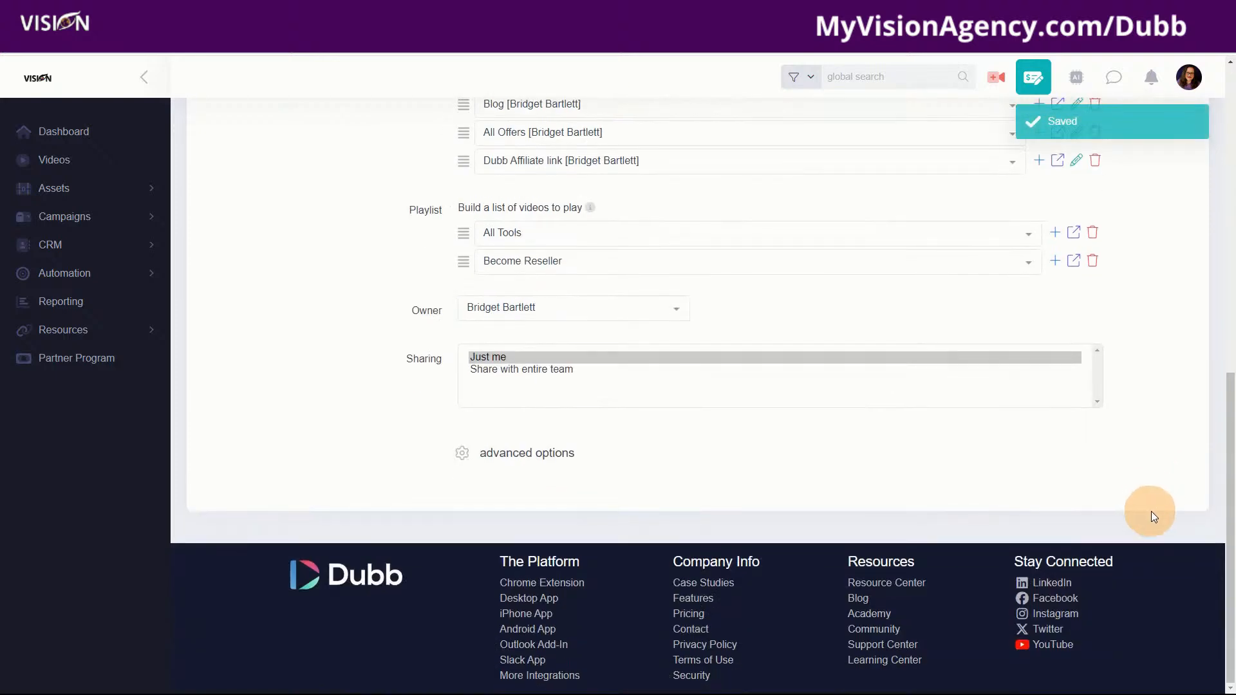
scroll(1152, 374, up, 10)
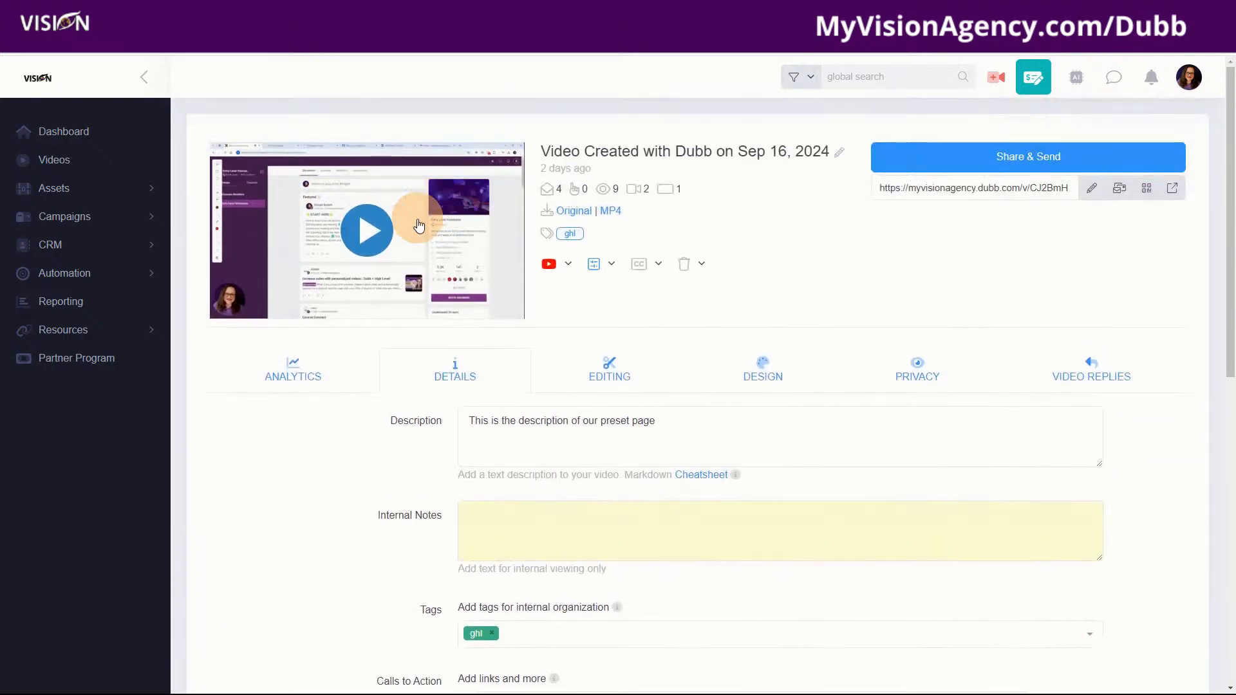
- Open the video's public page and test the "Create Dubb Account" call-to-action button
click(1173, 189)
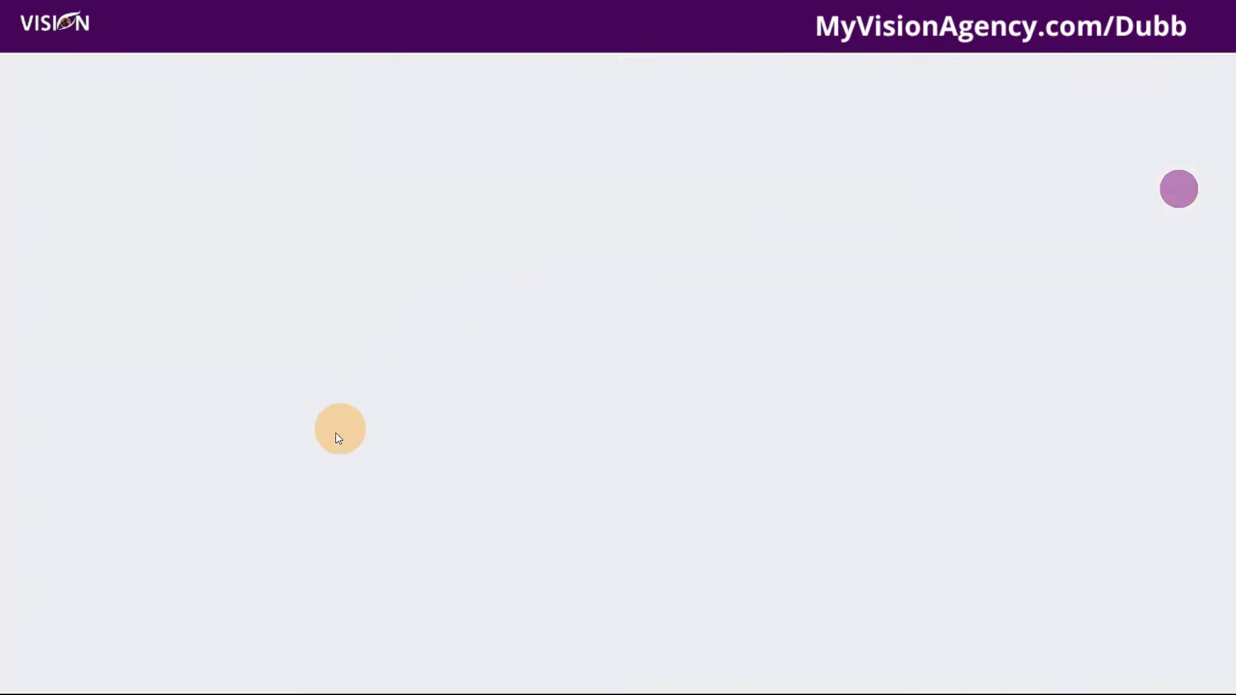
scroll(243, 444, down, 3)
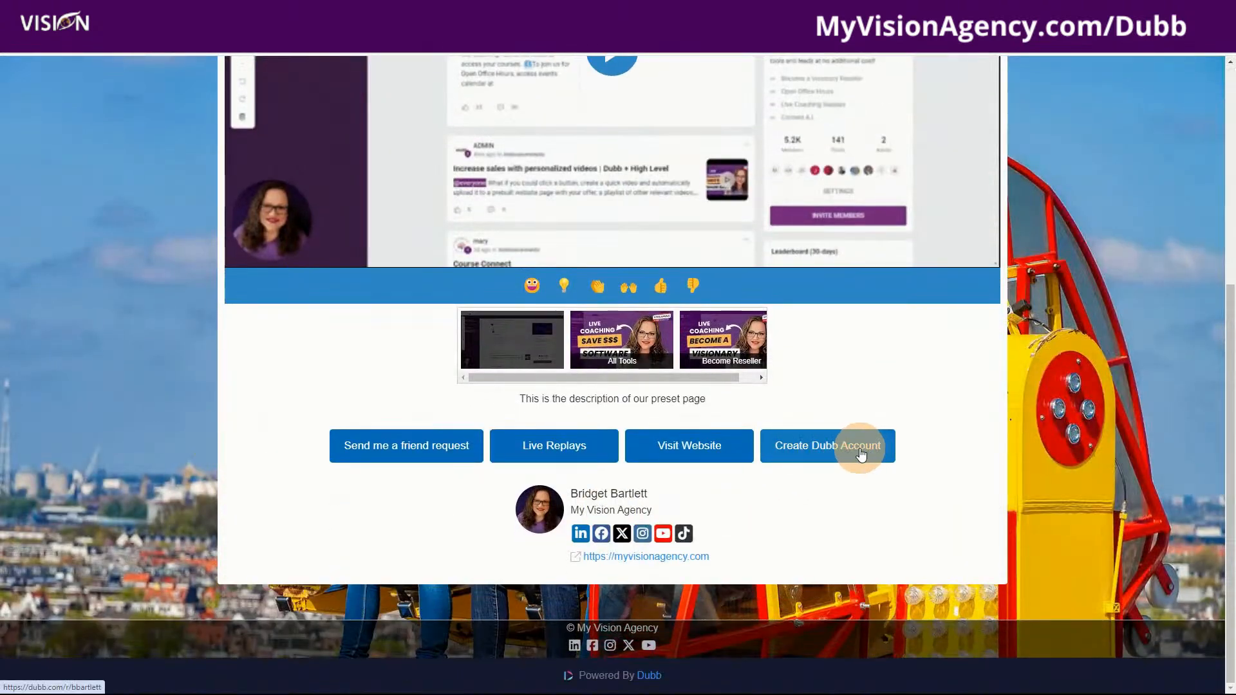
click(829, 447)
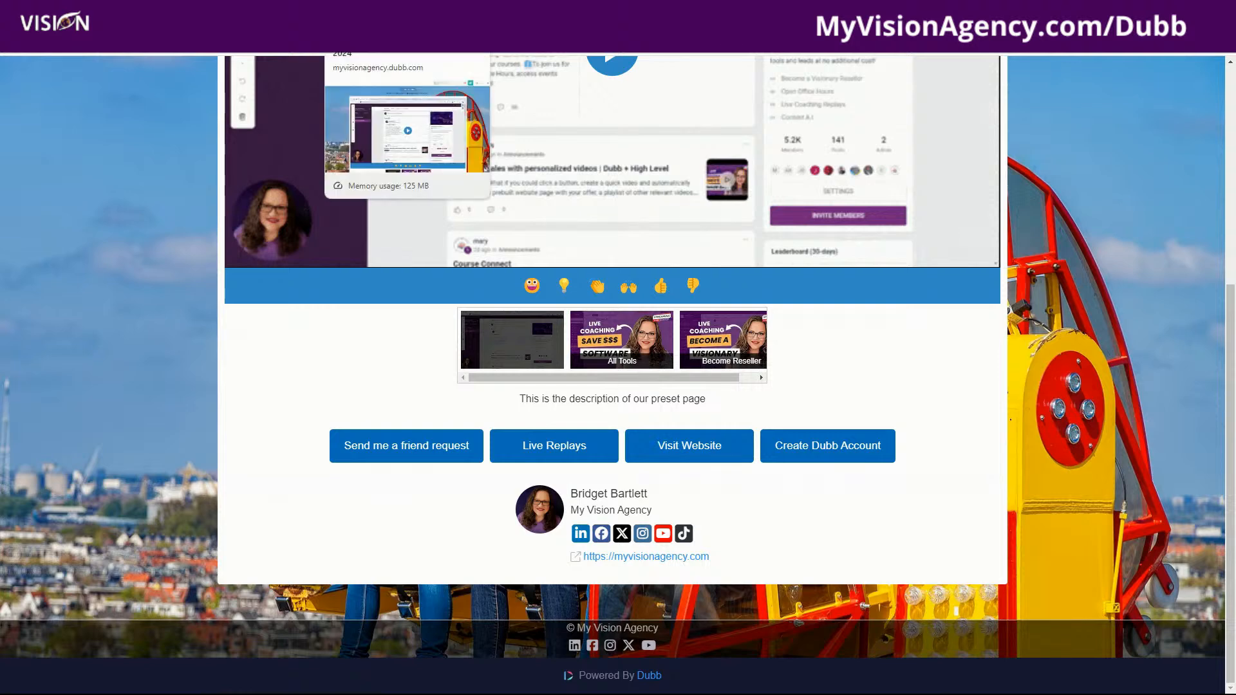
scroll(1101, 546, up, 2)
scroll(1101, 546, up, 4)
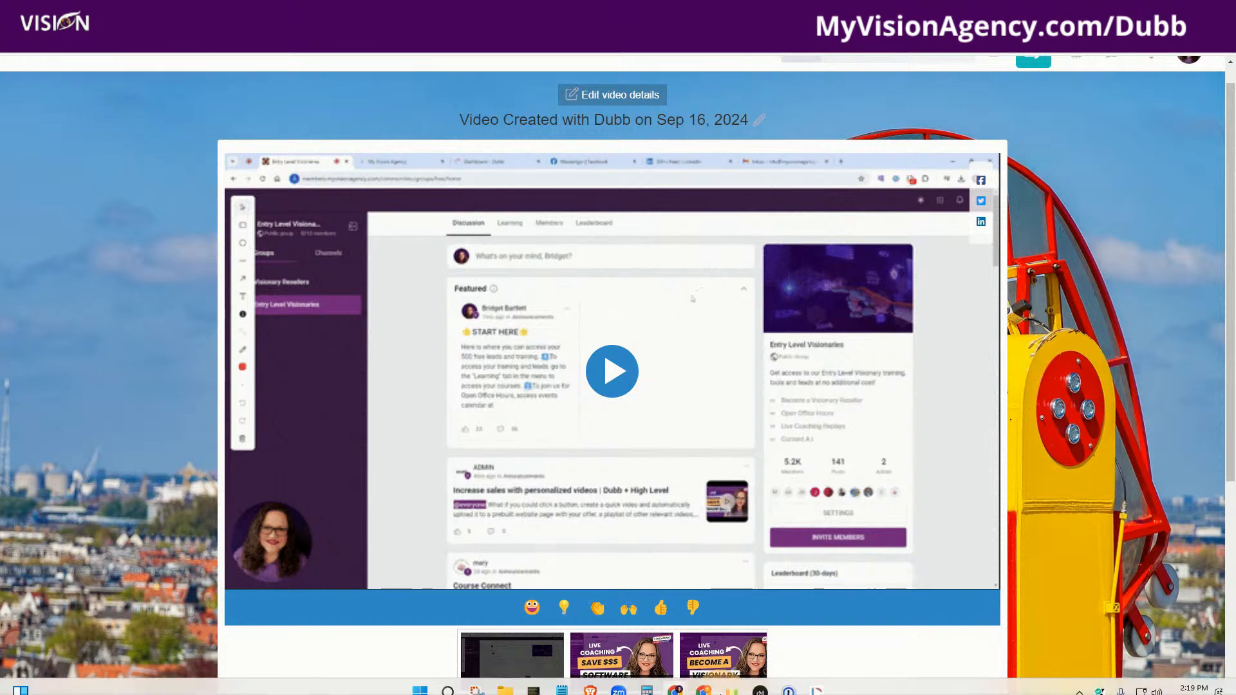
- Switch back to the private window showing the visitor view of the video page
mouse_move(678, 687)
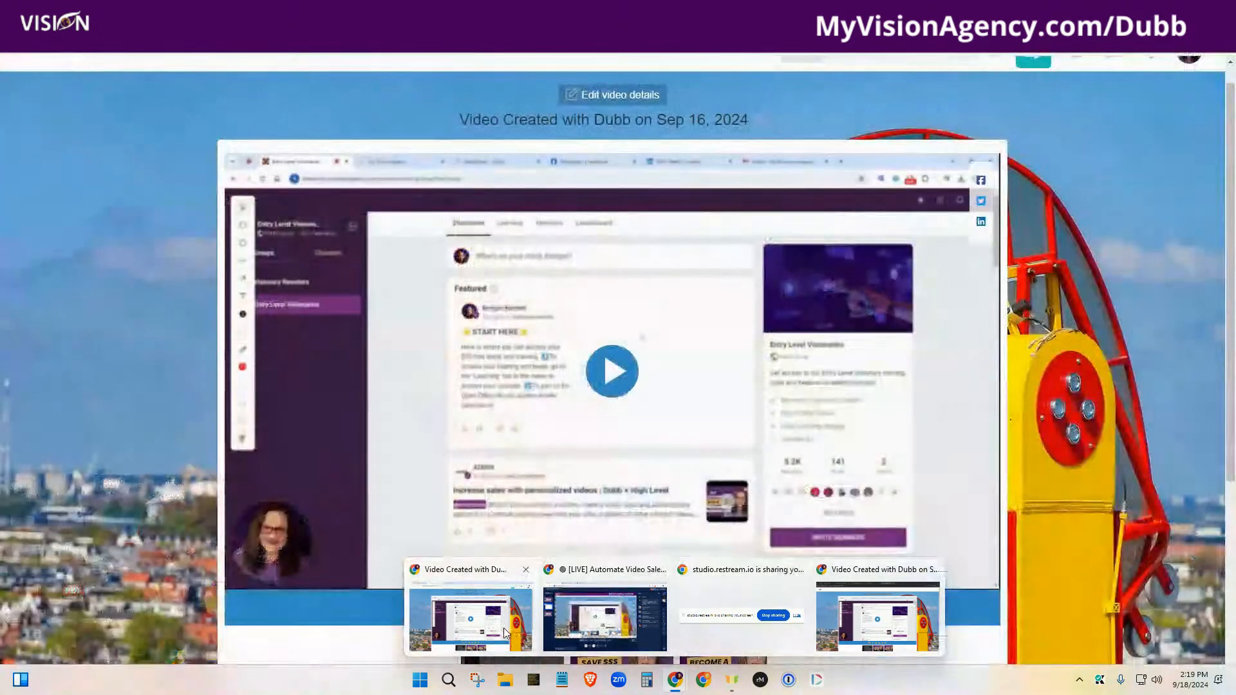
click(503, 627)
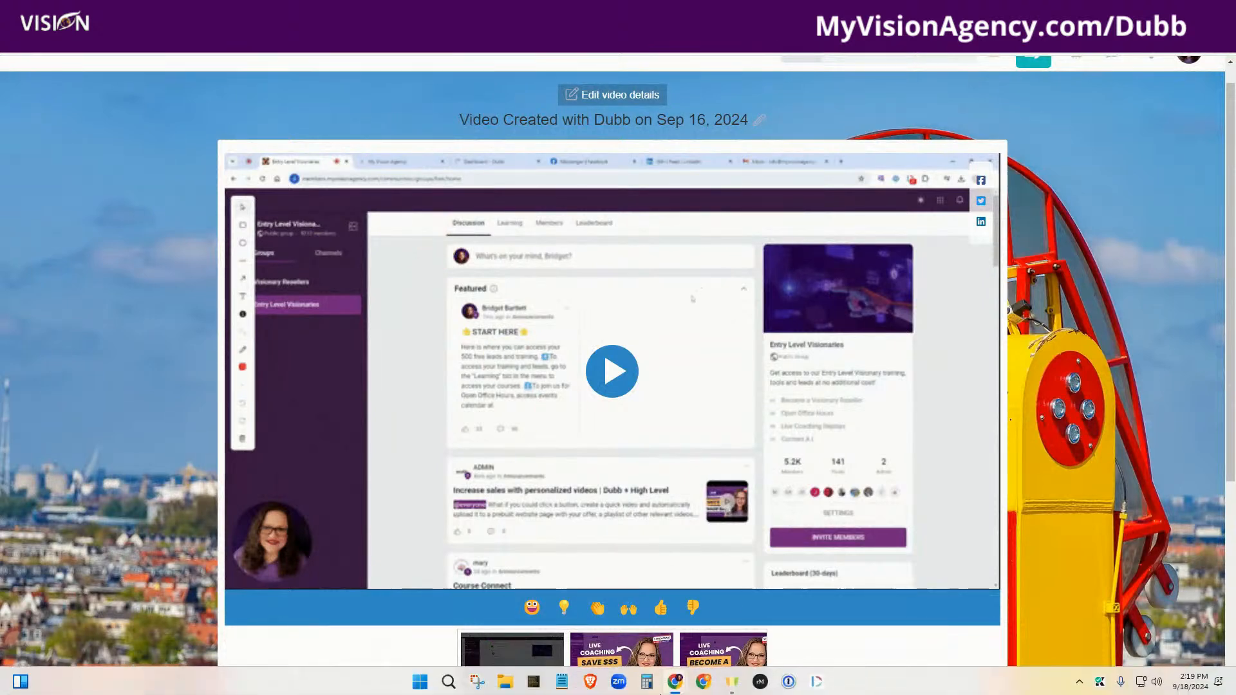
mouse_move(674, 682)
click(882, 635)
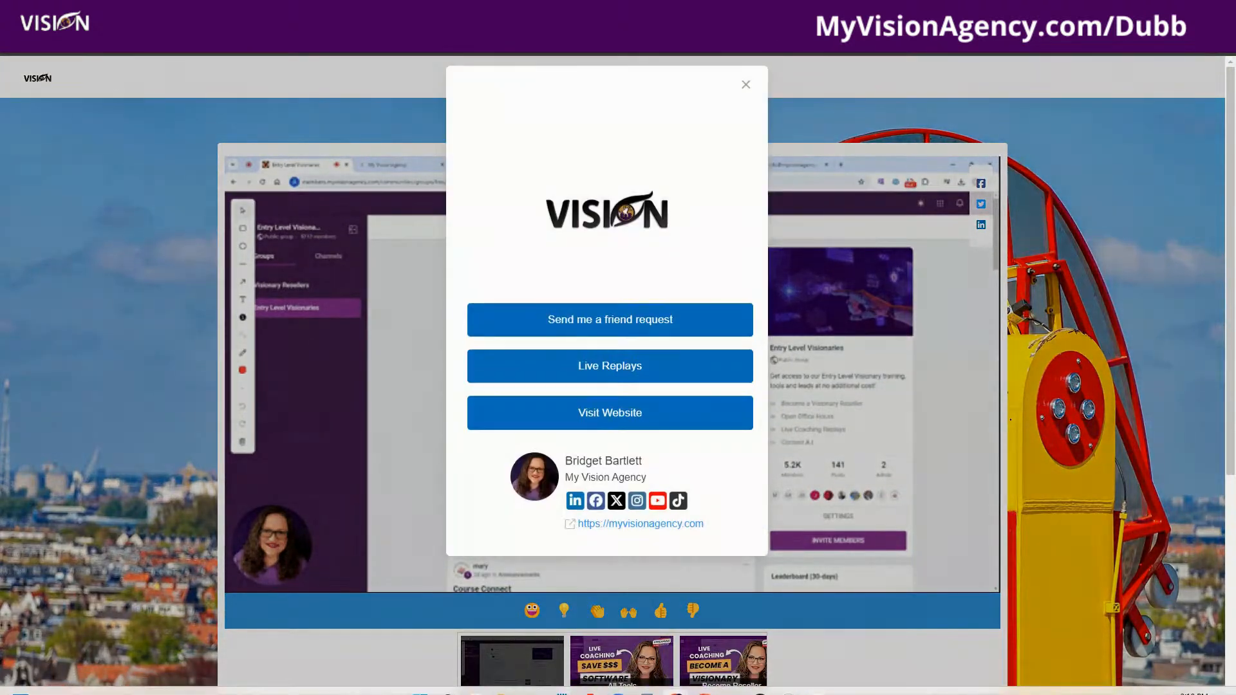